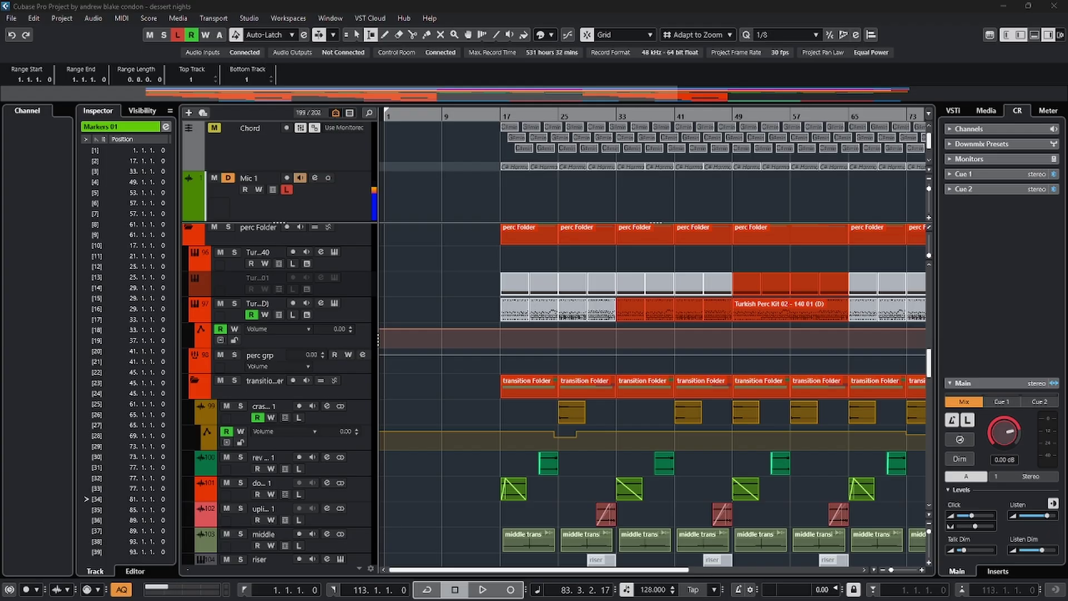
scroll(554, 172, up, 2)
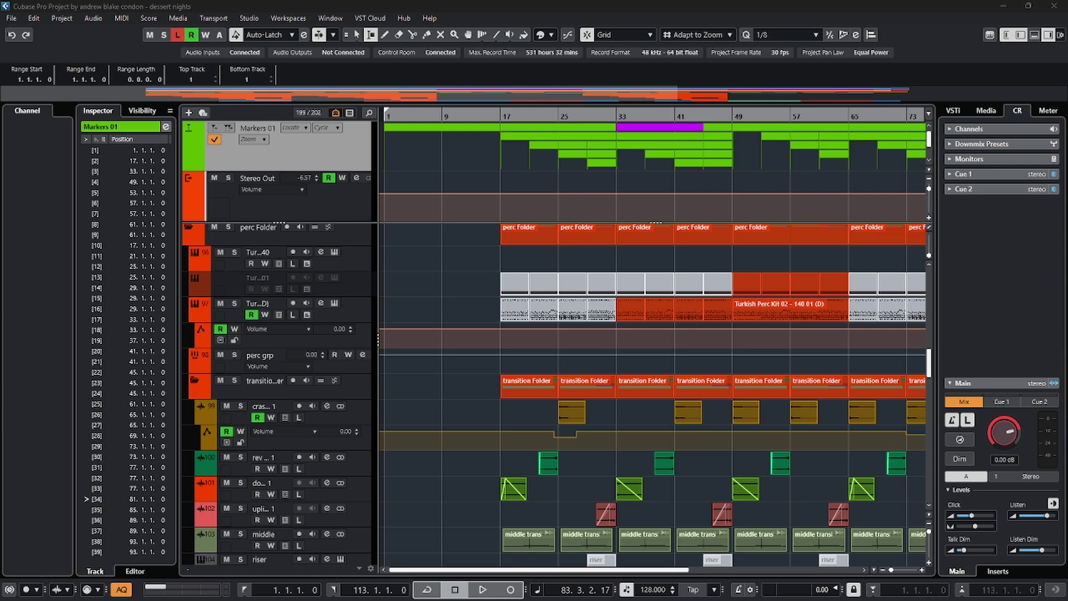
scroll(656, 167, down, 3)
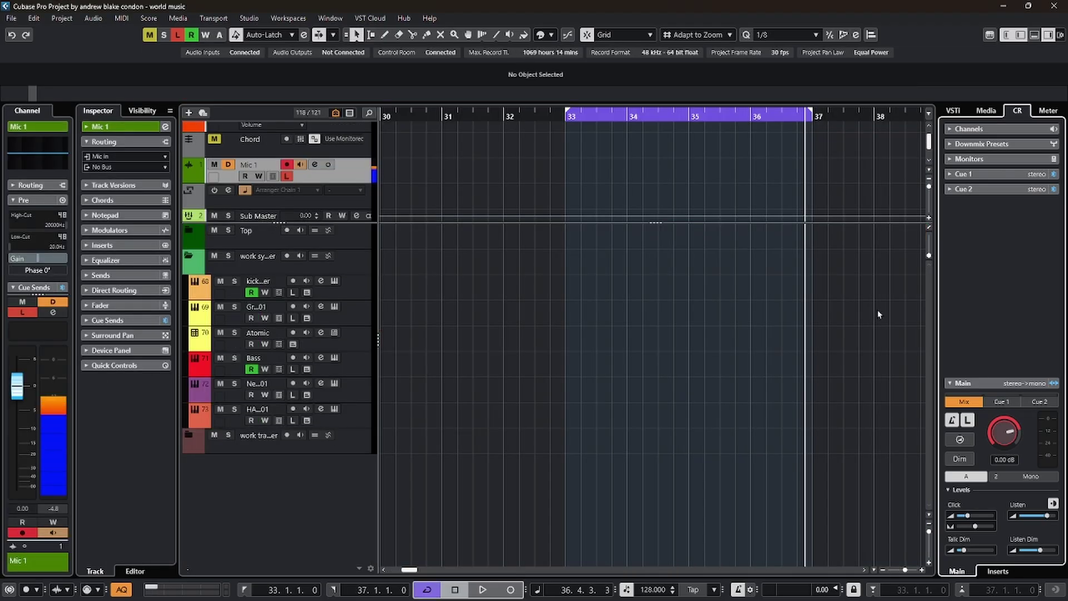
Open the Chord Pads for the work piano track and audition the C♯min and G♯min pads.
click(654, 190)
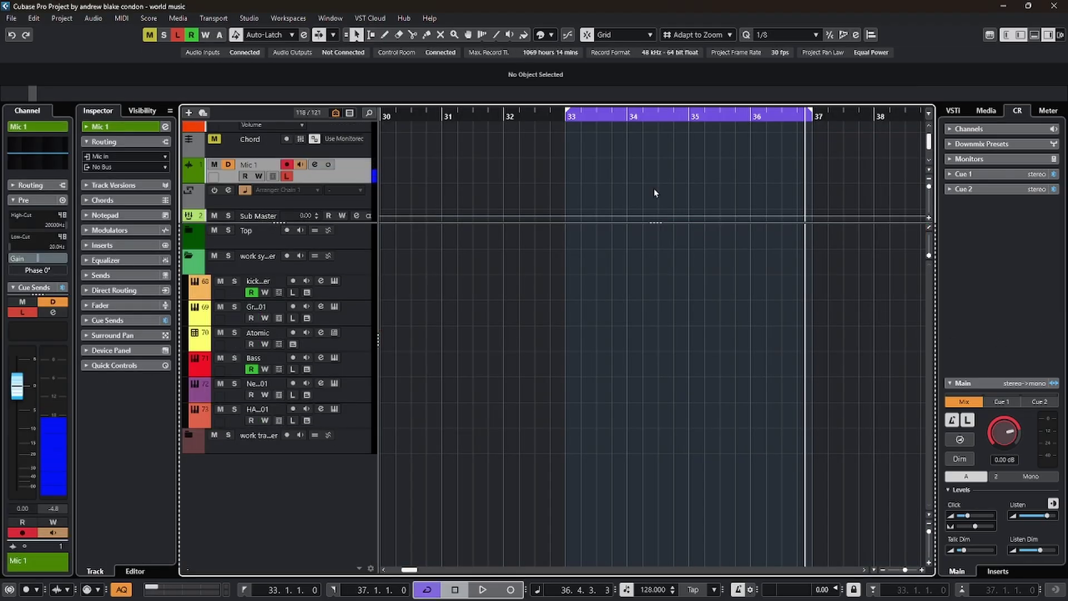
key(ctrl+alt+e)
click(461, 571)
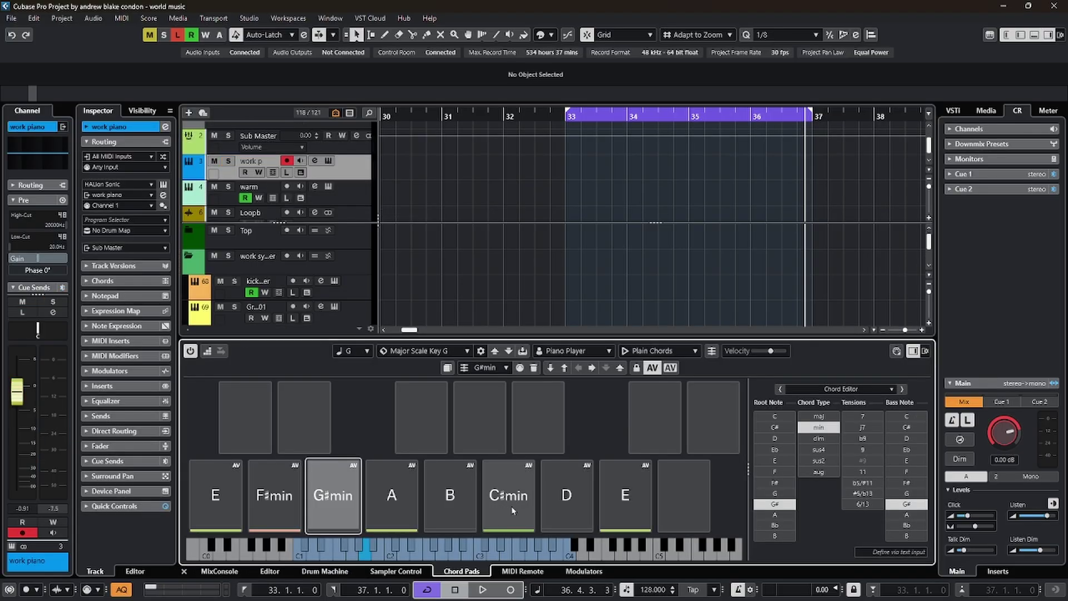
click(506, 505)
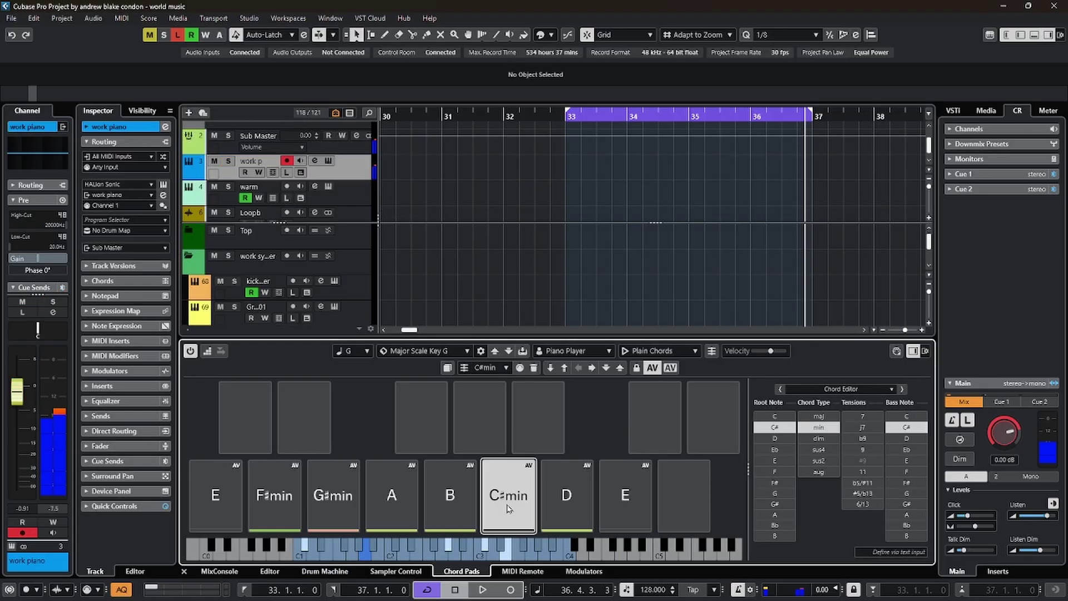
click(327, 507)
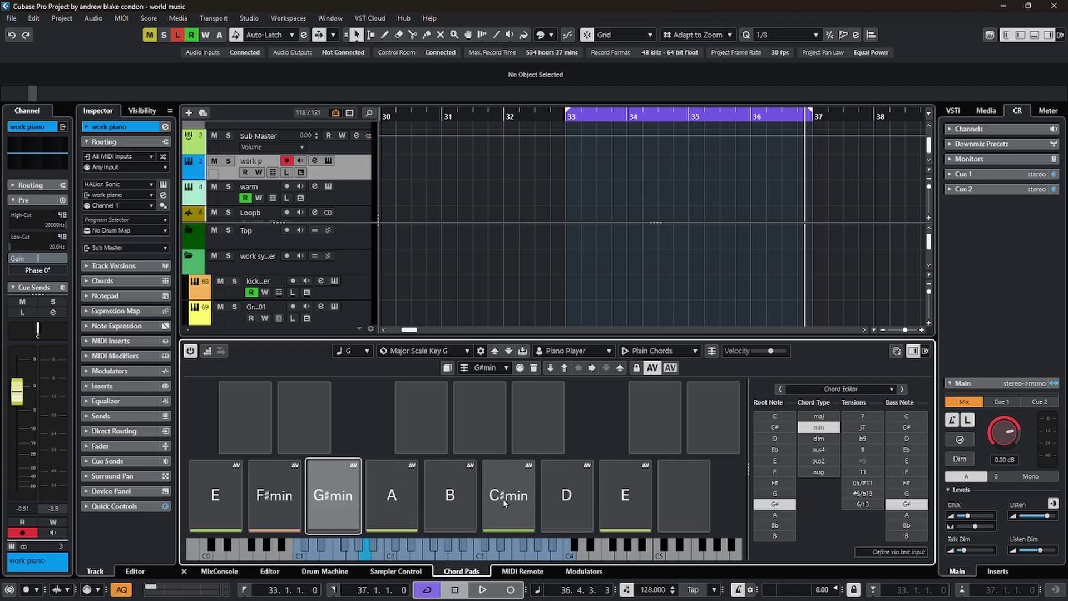
Record a chord part on the work piano track over bars 33 to 37 and put it on a new piano track below.
key(space)
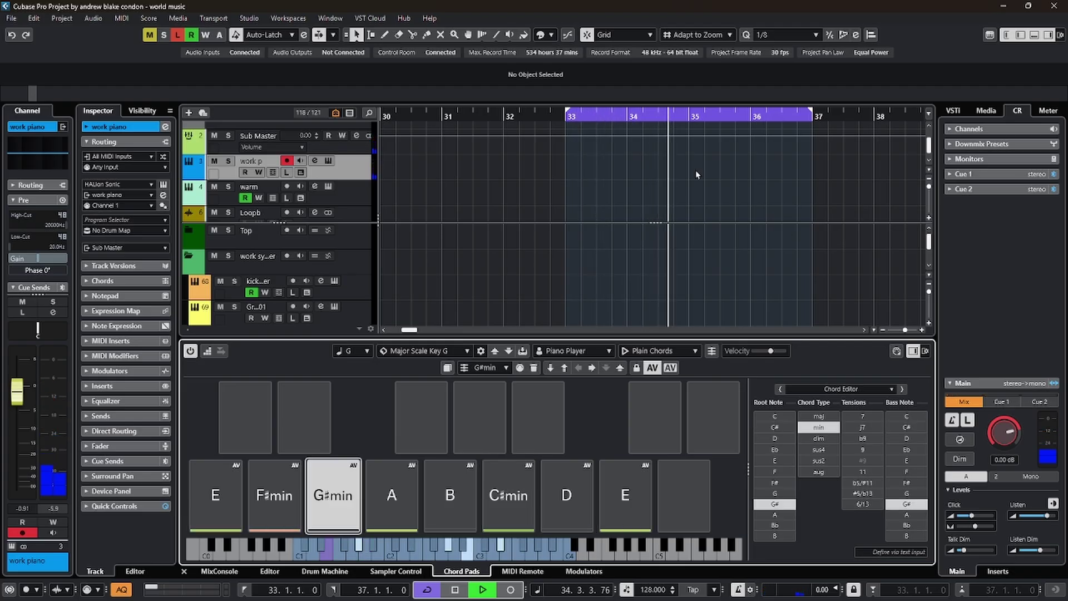
key(KP_Multiply)
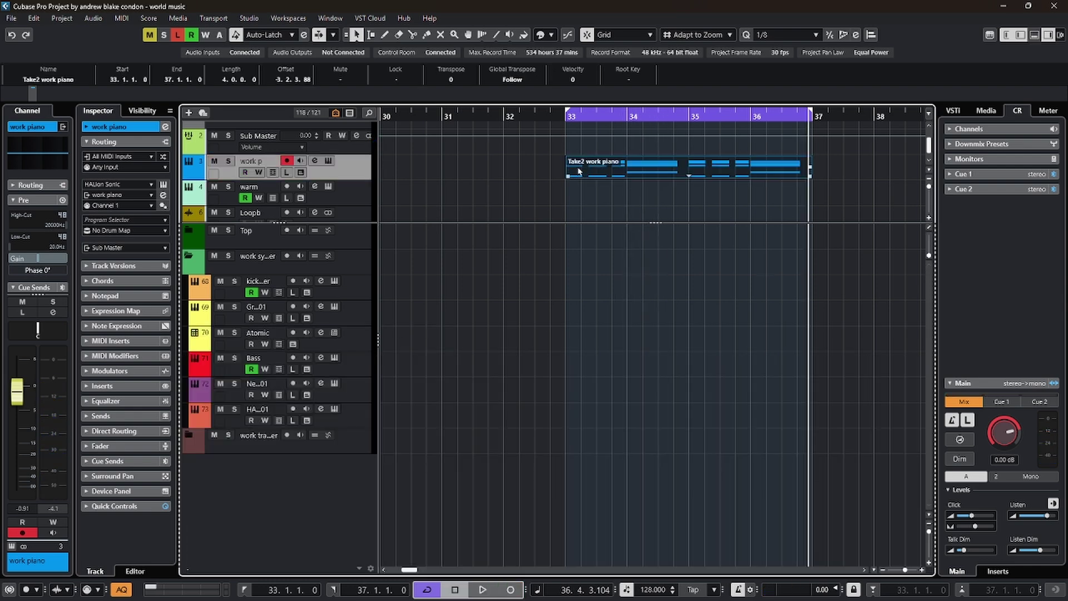
drag(579, 171, 574, 462)
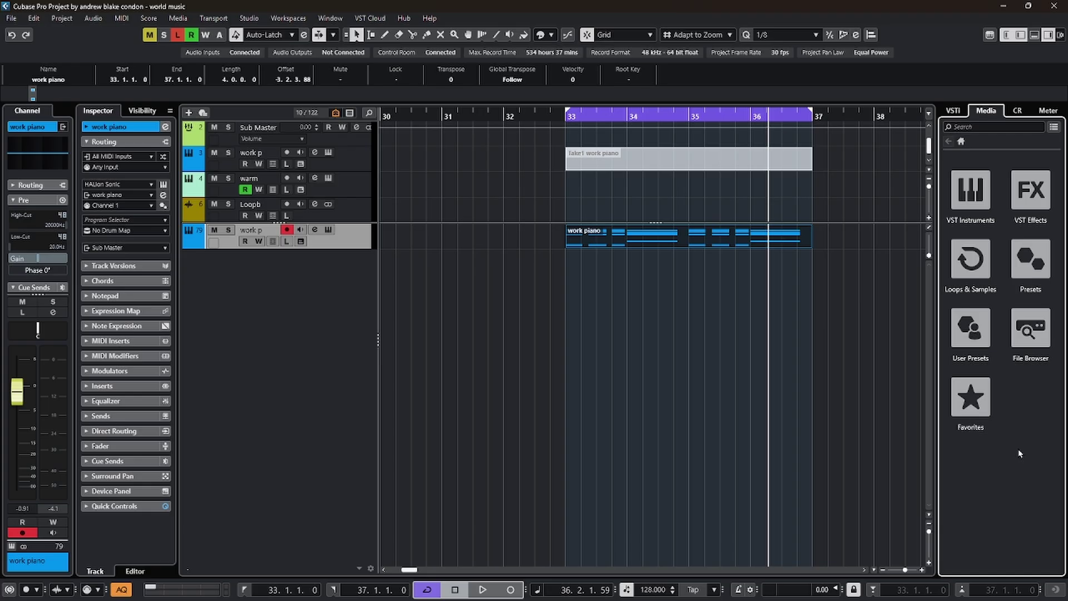
Browse the VST instruments to HALion 7 and open its World Percussion preset library.
click(970, 190)
click(981, 315)
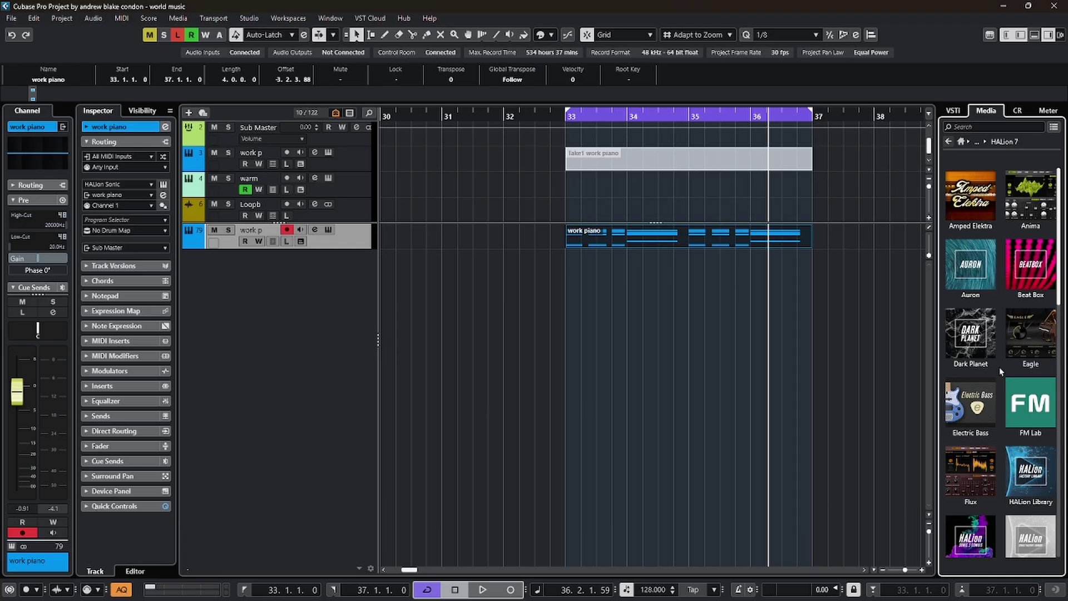
scroll(999, 366, down, 15)
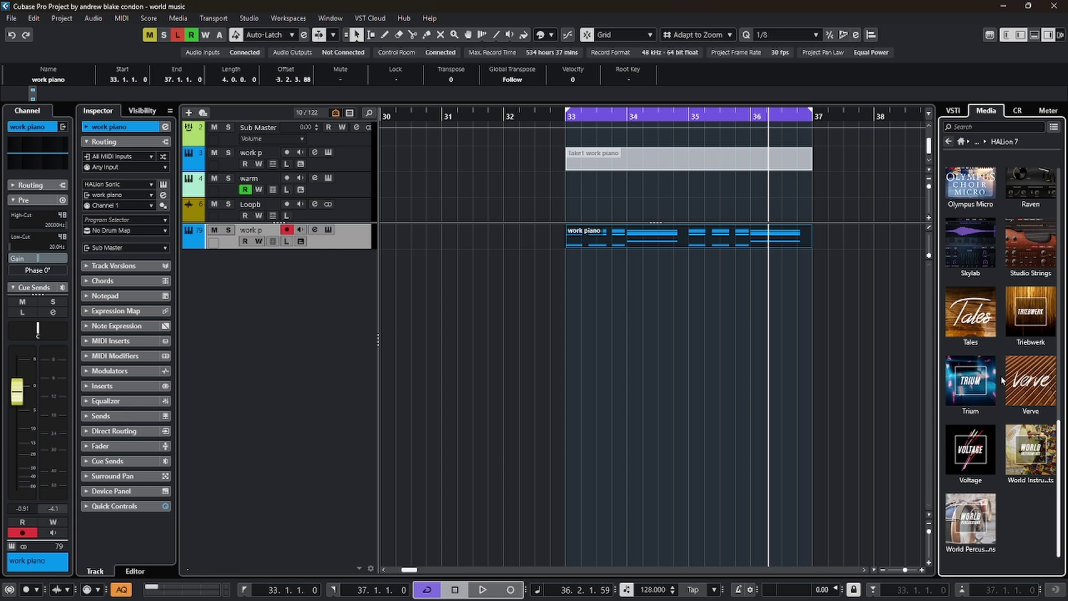
scroll(1001, 372, up, 2)
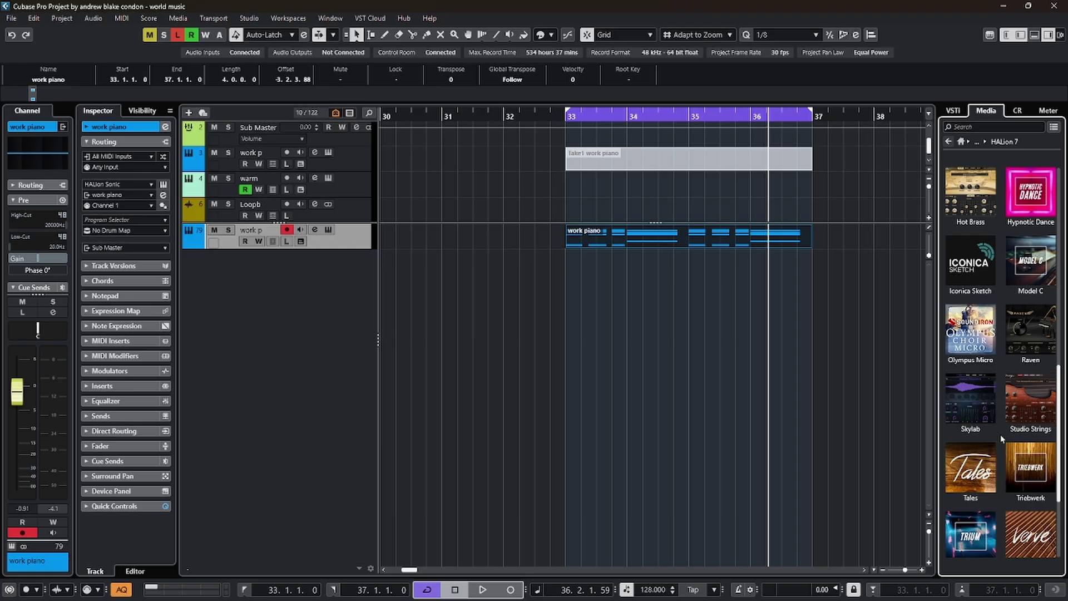
scroll(1001, 439, down, 3)
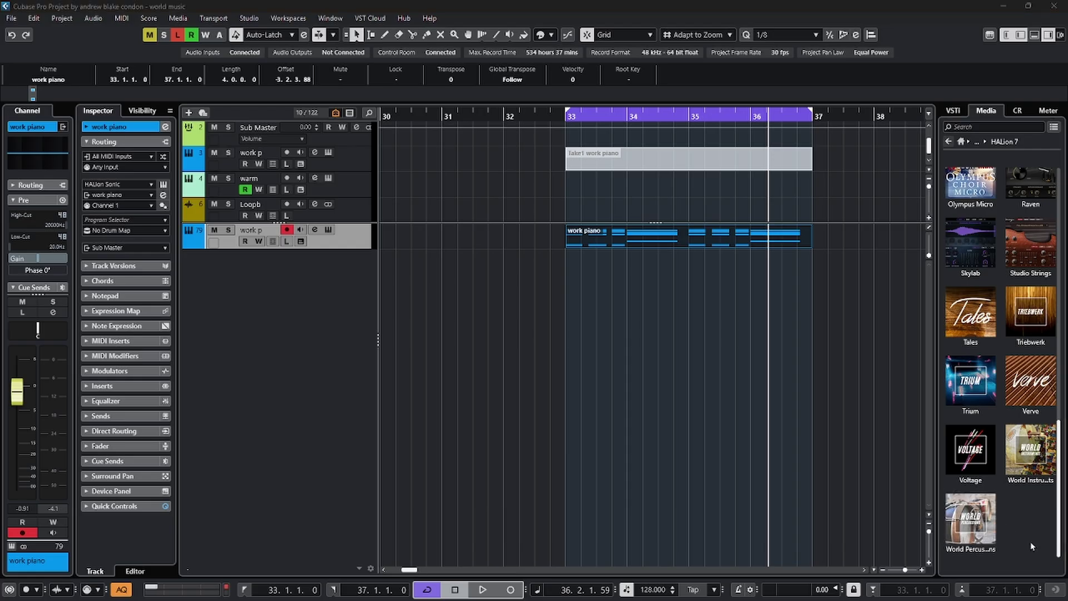
click(958, 517)
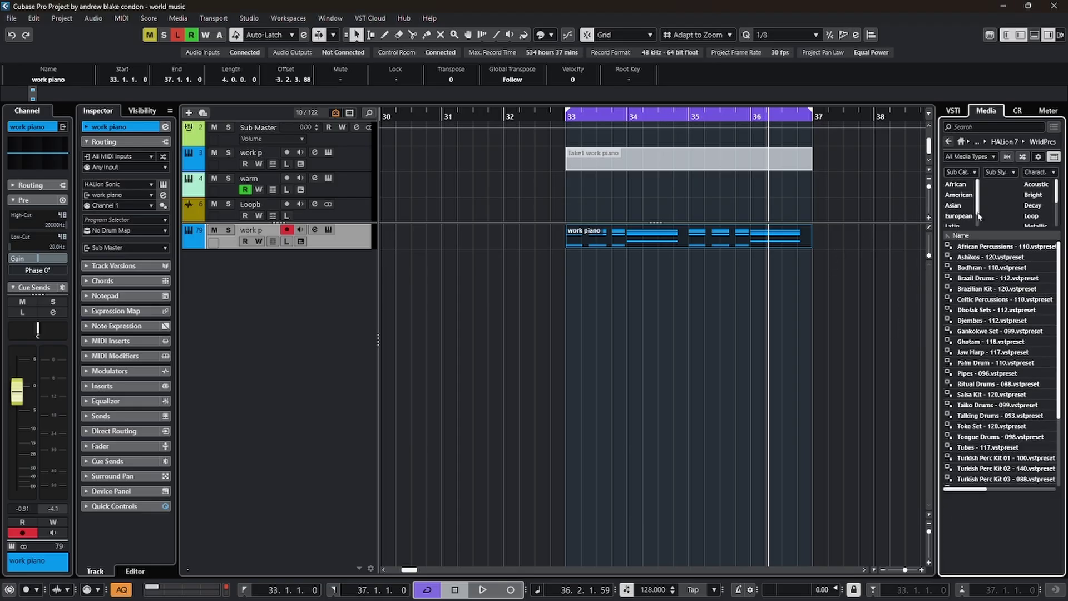
Preview the African Percussions - 110 and Ashikos - 120 presets, and create a track from Ashikos - 120.
click(979, 246)
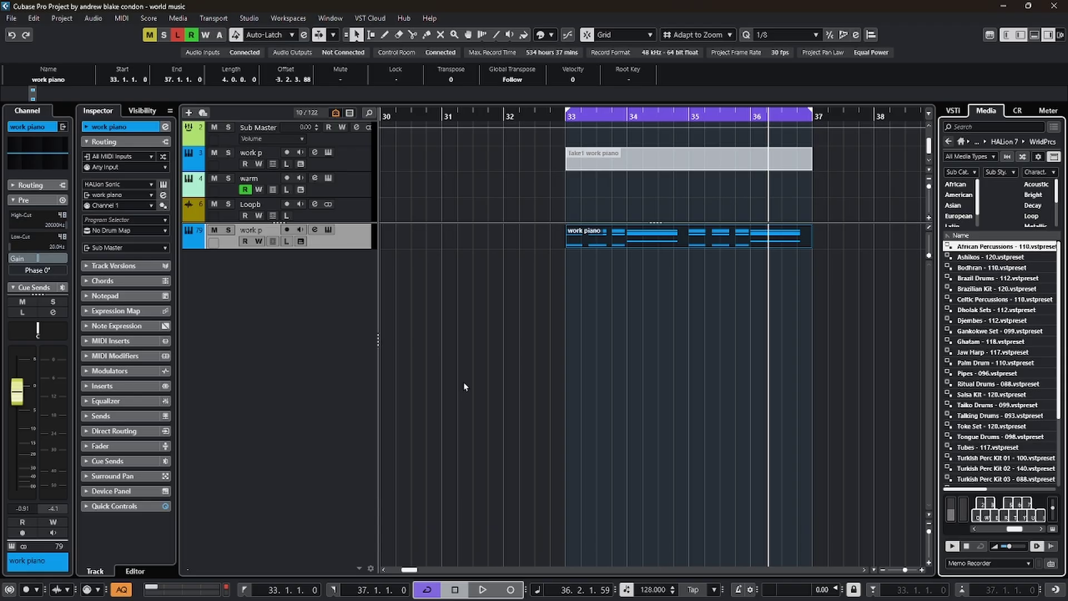
key(Down)
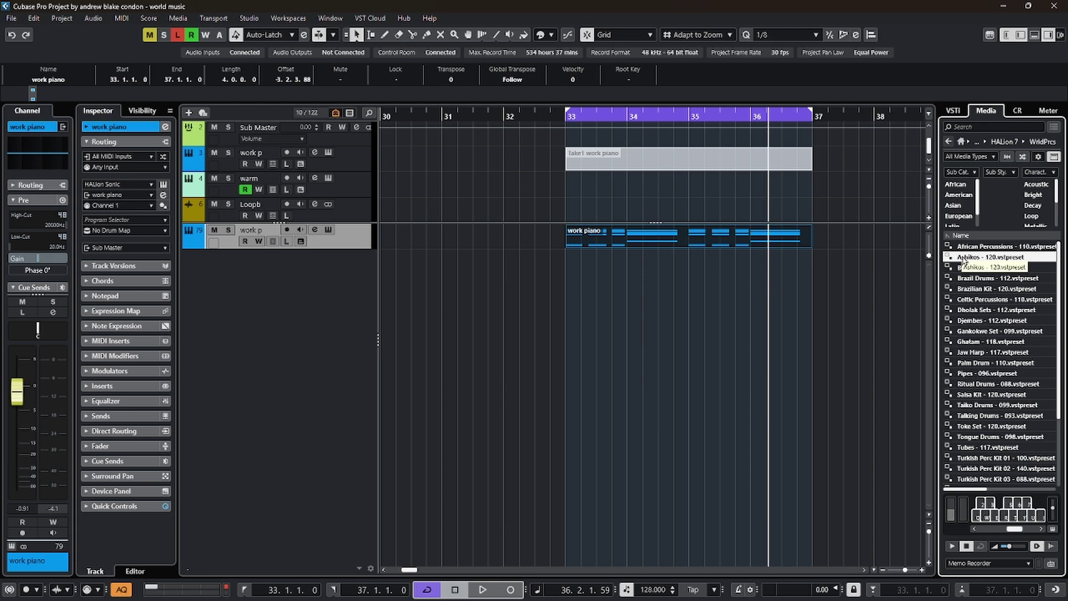
drag(963, 259, 611, 338)
Play along with the Ashikos percussion and record it on its track over bars 33 to 37.
key(space)
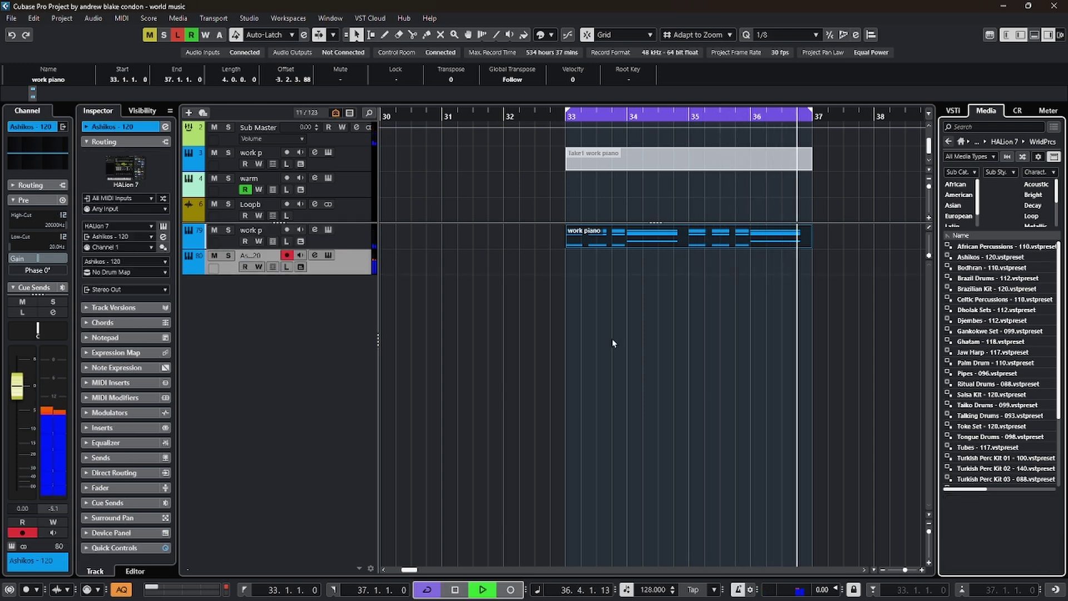
key(space)
key(KP_Multiply)
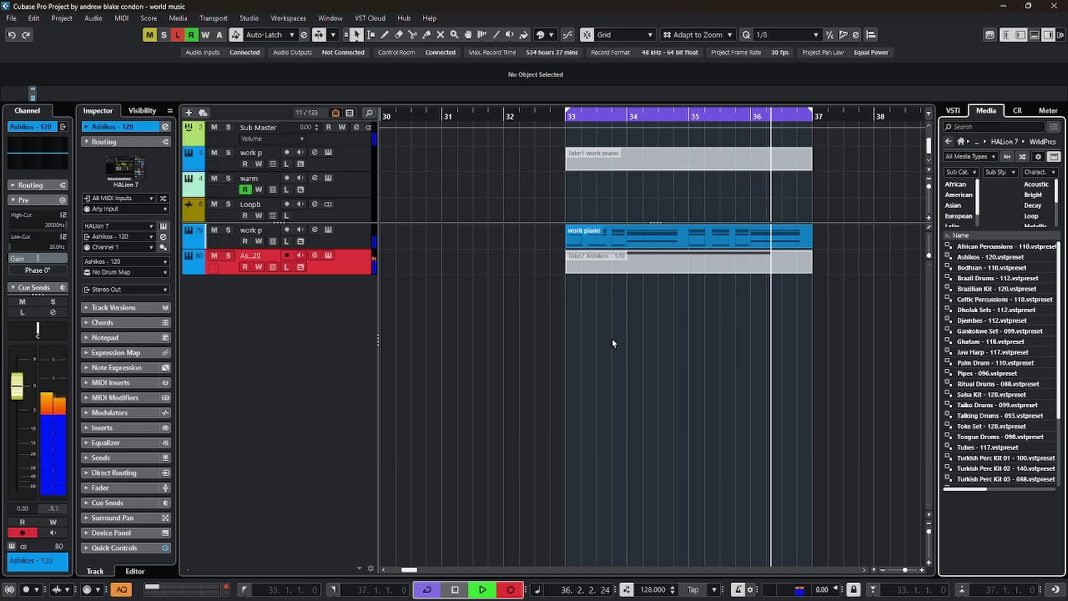
key(space)
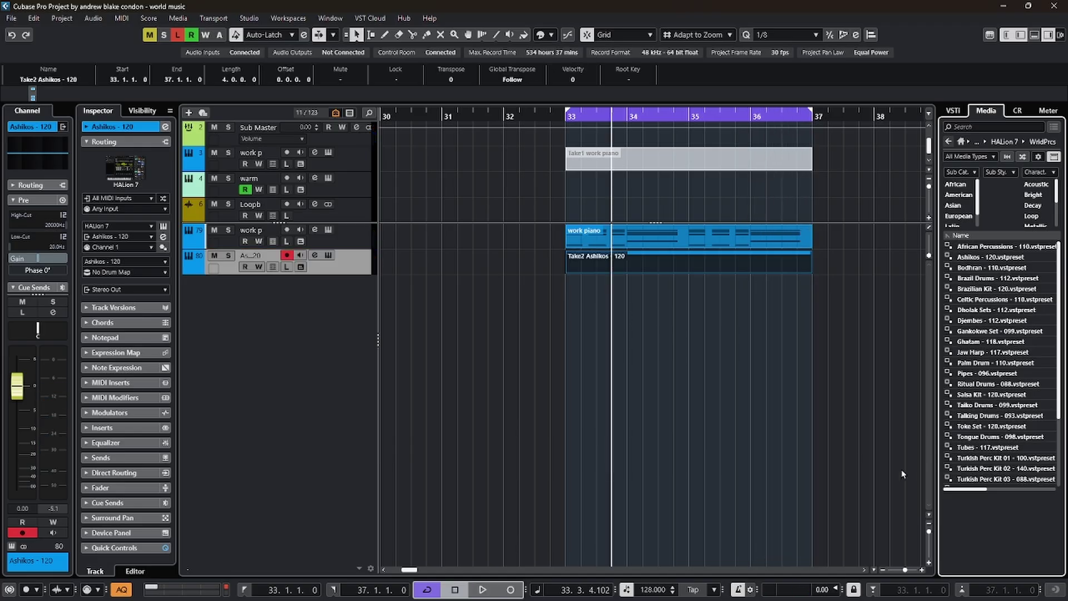
Preview the Turkish Perc Kit 01 and 02 presets, create a track from Turkish Perc Kit 02 - 140, and record it over bars 33 to 37.
click(989, 458)
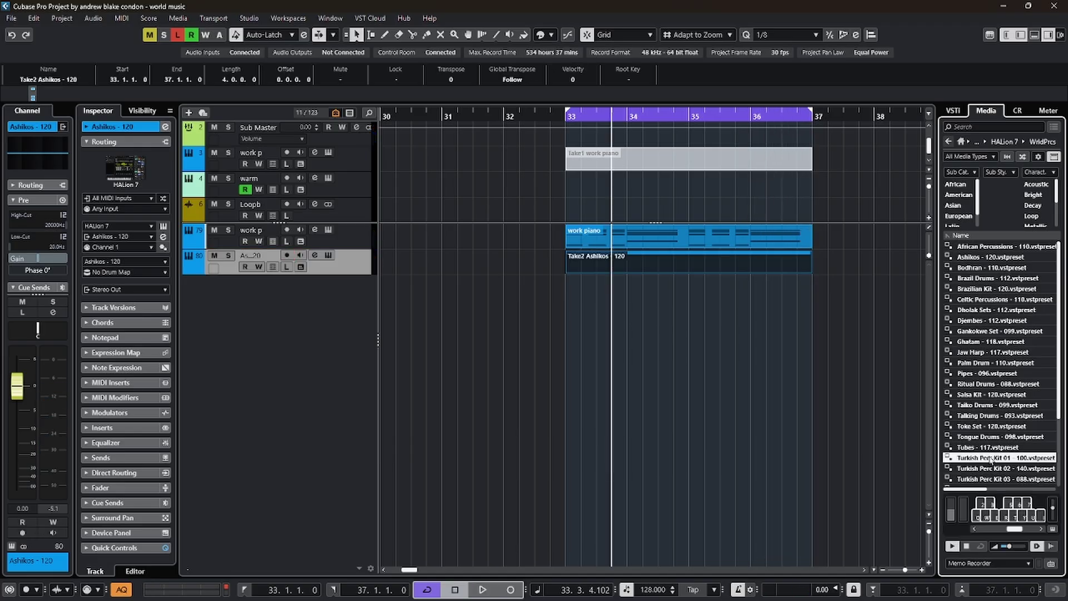
click(985, 469)
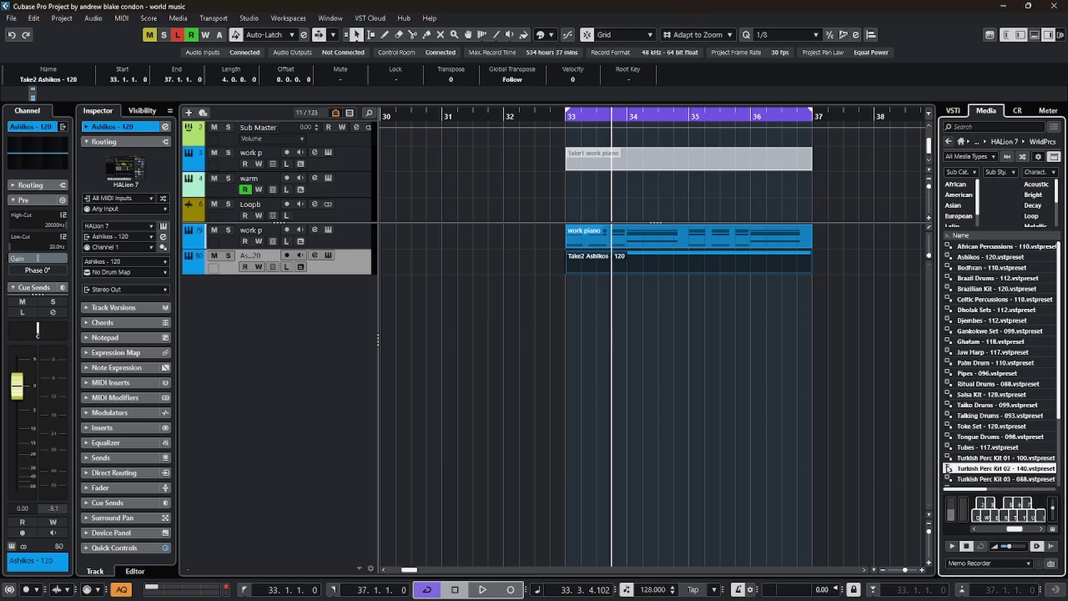
double_click(964, 468)
key(space)
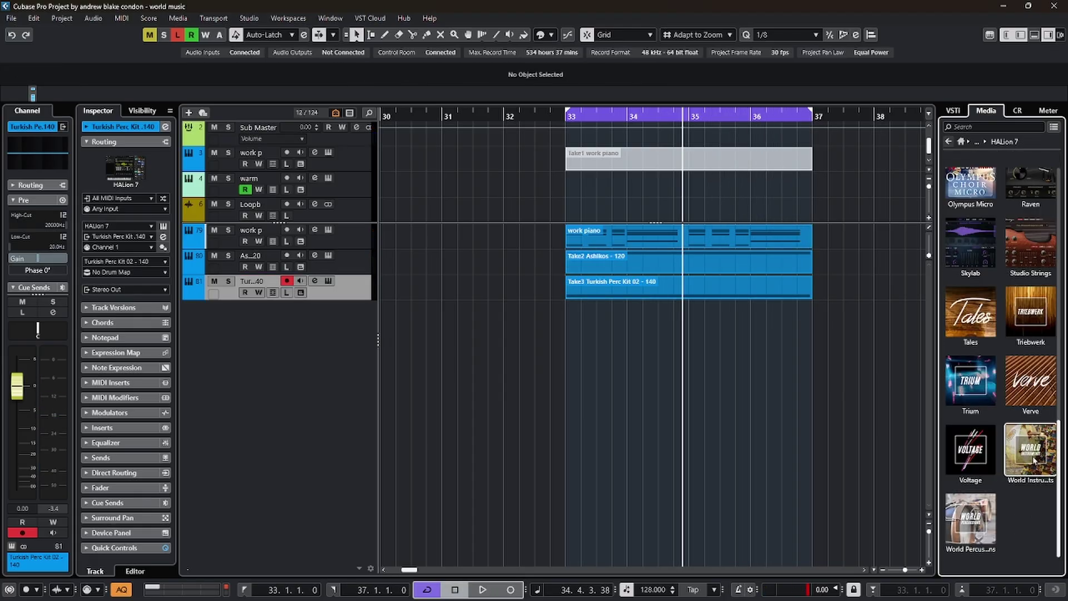
Open HALion 7's World Instruments library and preview its presets from Ancient Pluck through Bamboo Whistler.
click(1033, 460)
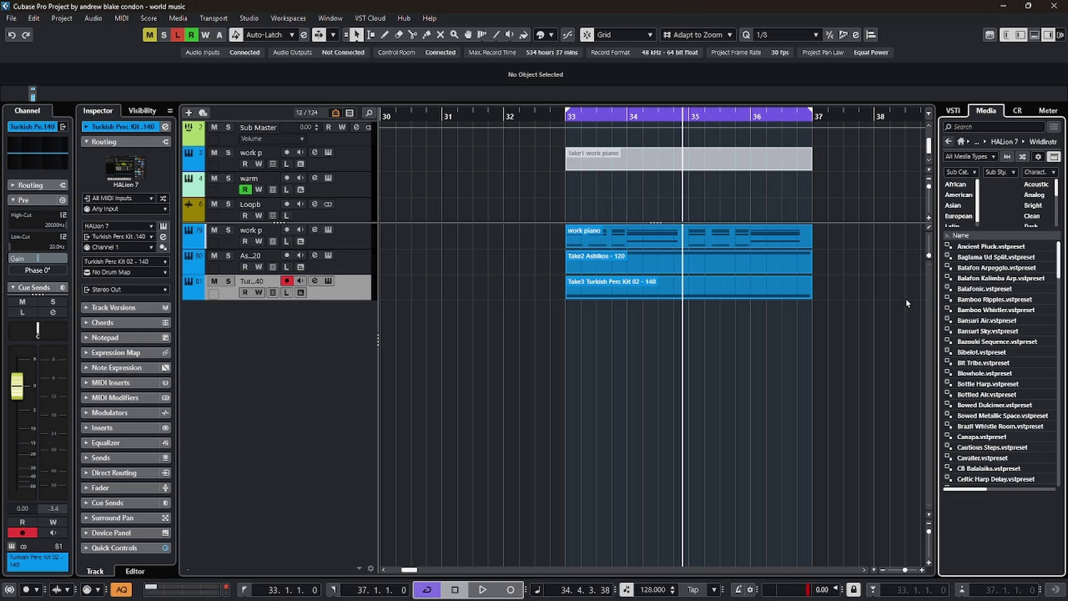
click(984, 247)
click(987, 257)
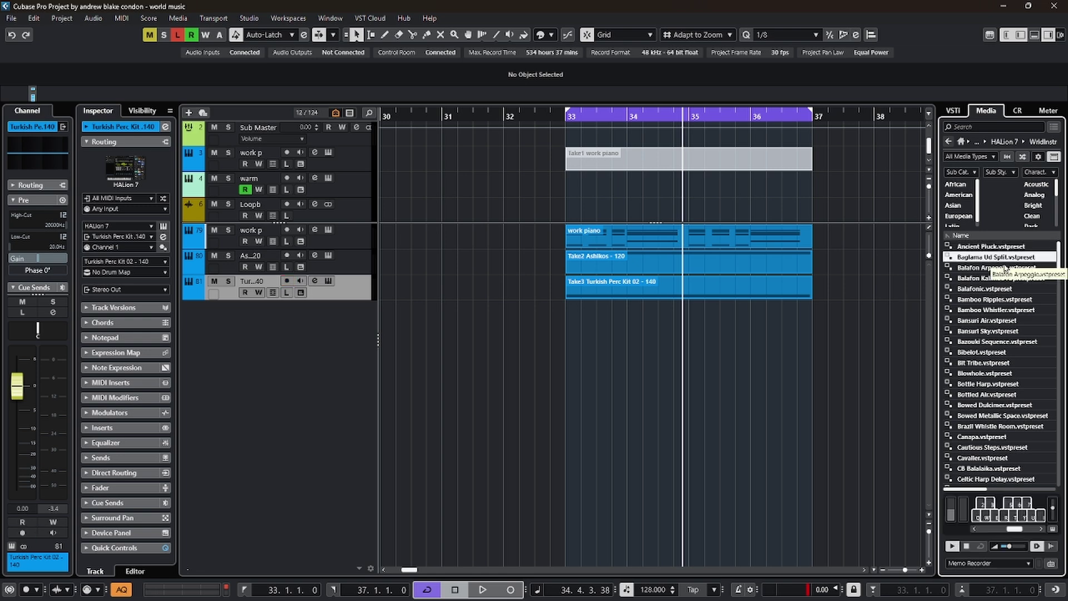
click(989, 269)
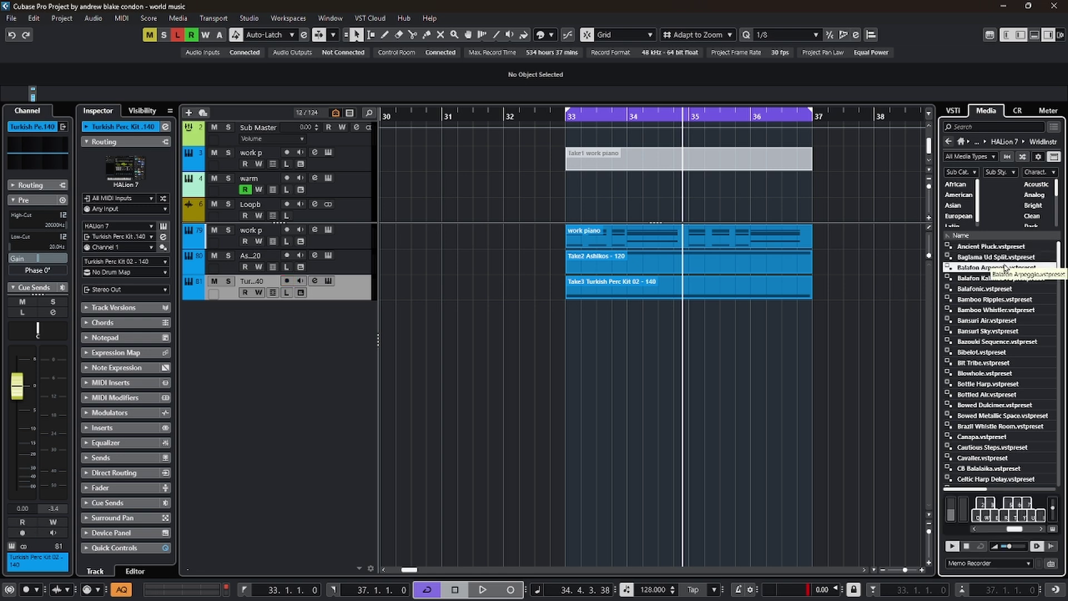
key(Down)
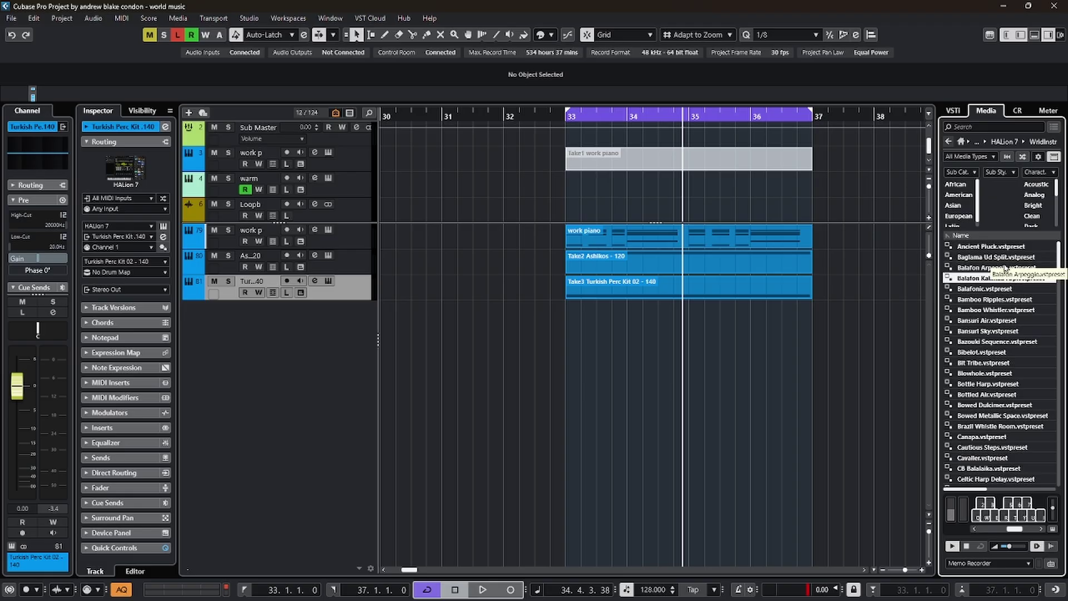
key(Down)
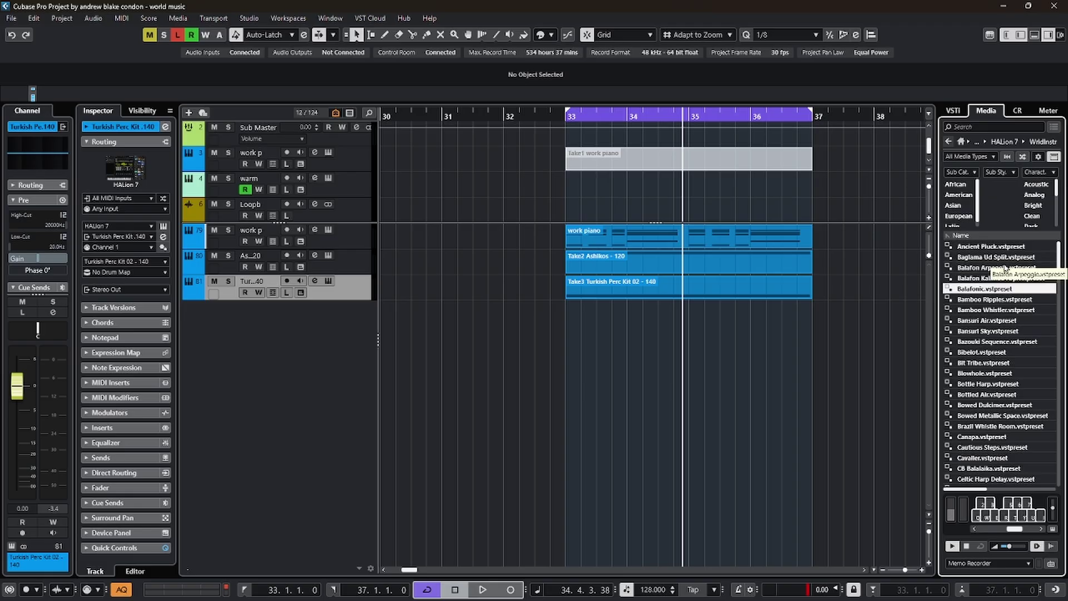
key(Down)
key(Down)
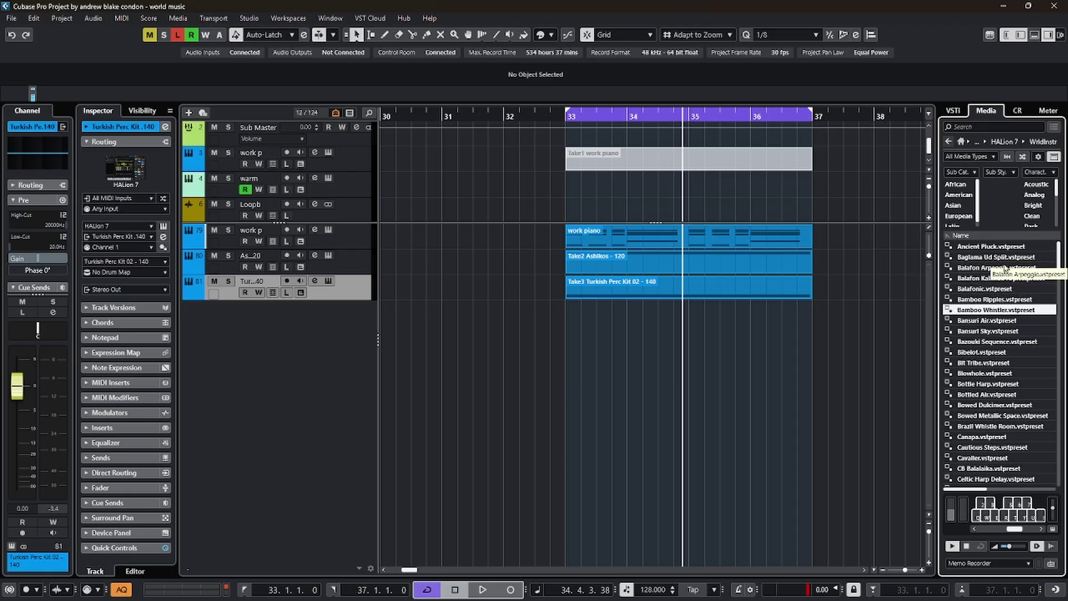
Create an instrument track from the Zhonghu Mood preset at the end of the World Instruments list.
click(1016, 426)
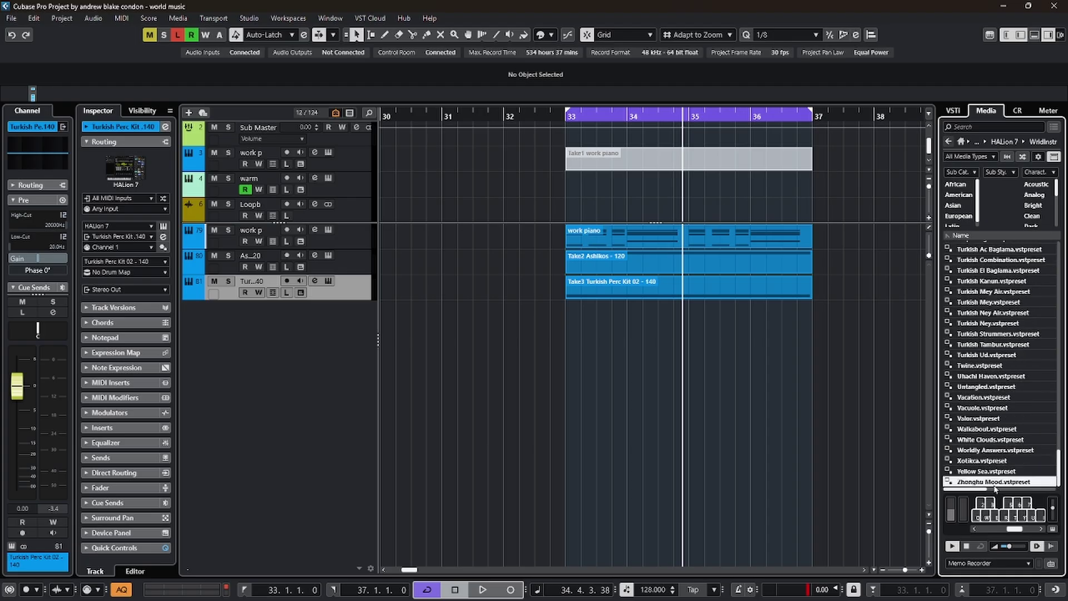
right_click(995, 484)
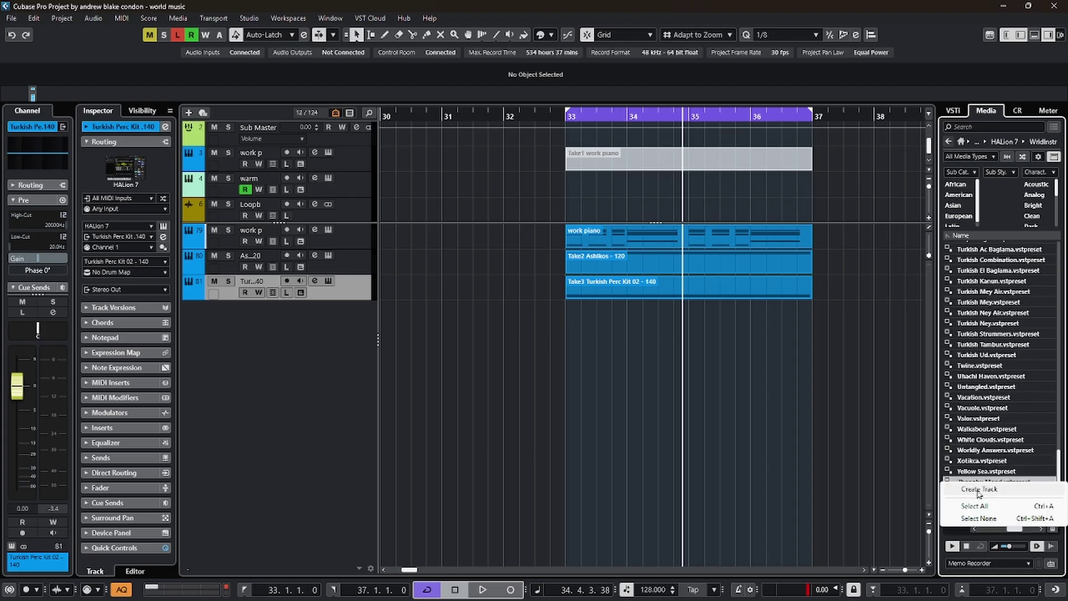
click(979, 489)
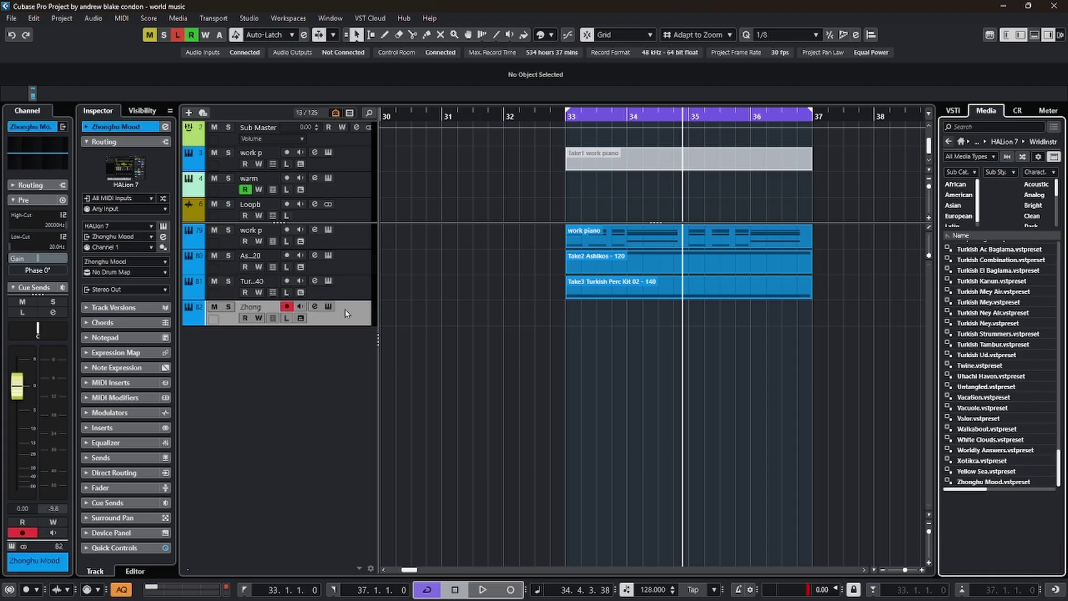
Extract the chords of the work piano part onto the chord track as chord events.
click(603, 240)
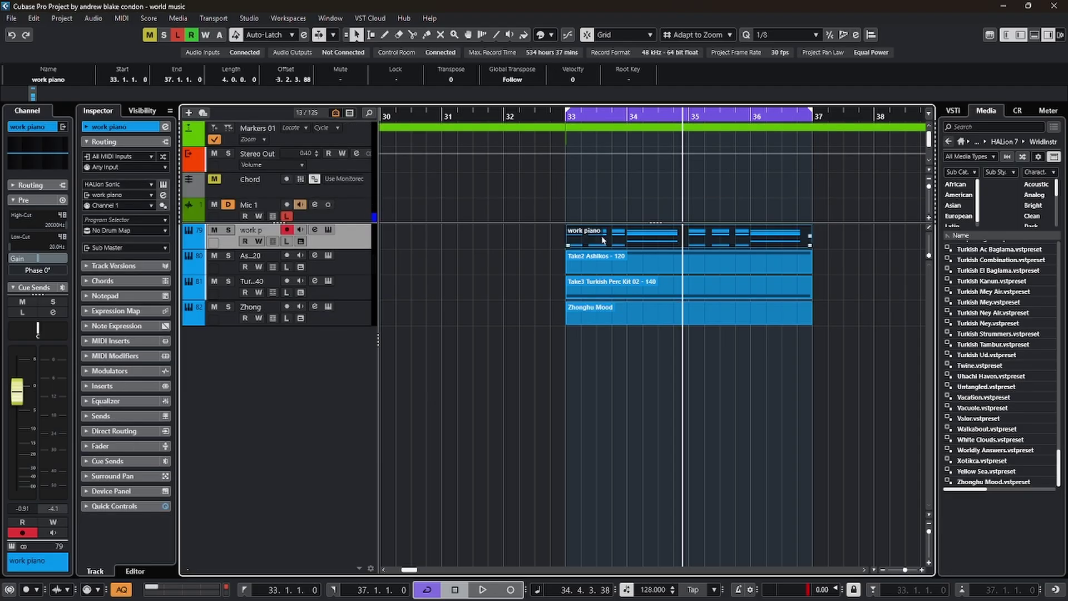
key(ctrl+shift+c)
click(558, 360)
Show the scale lane on the chord track and expand the track's voicing and scale settings.
click(301, 182)
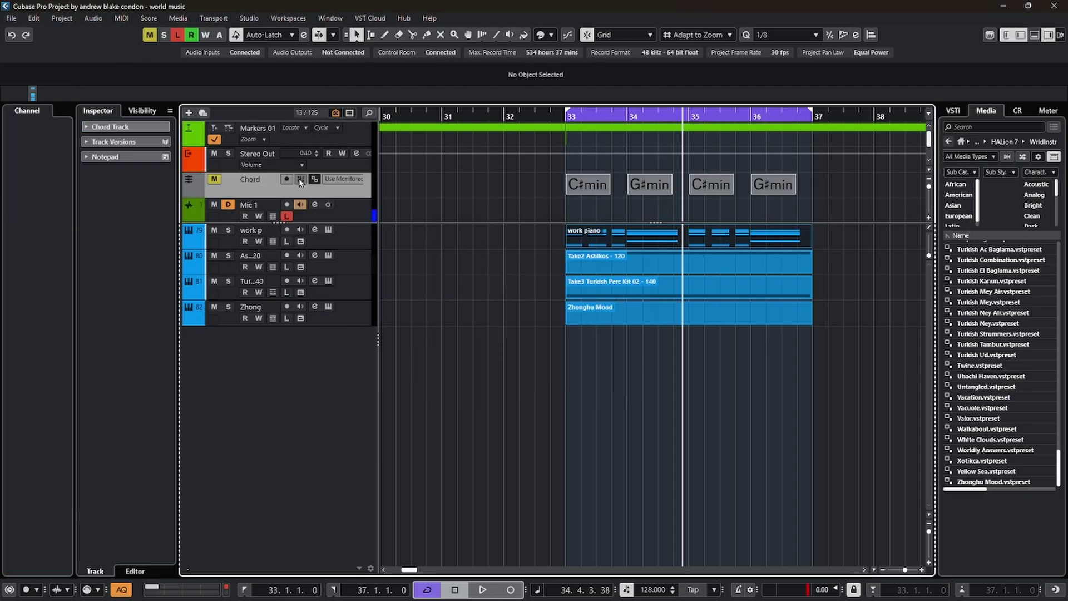
click(300, 180)
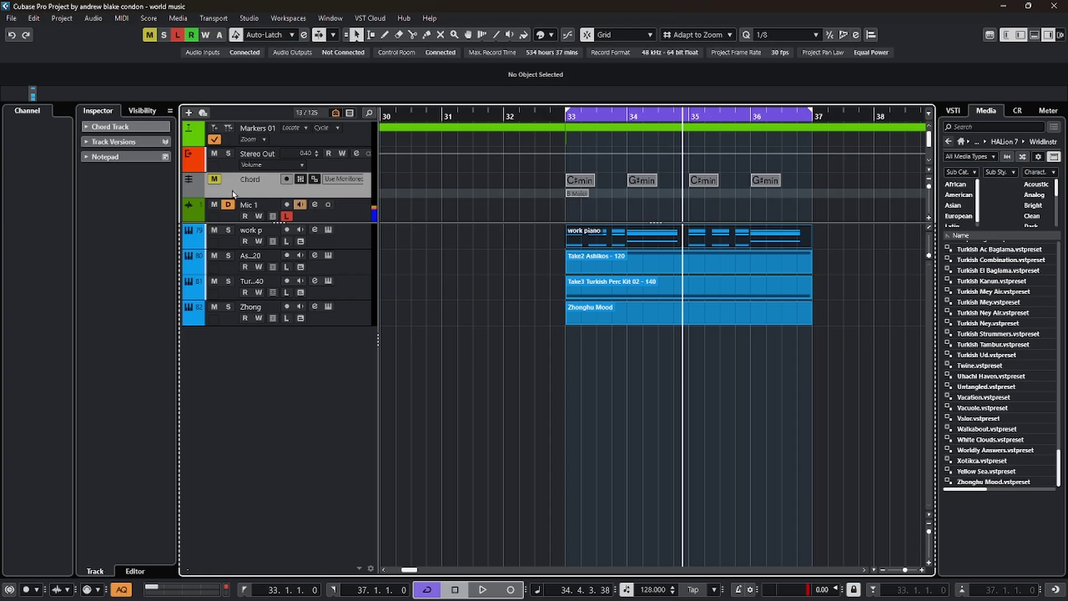
click(114, 127)
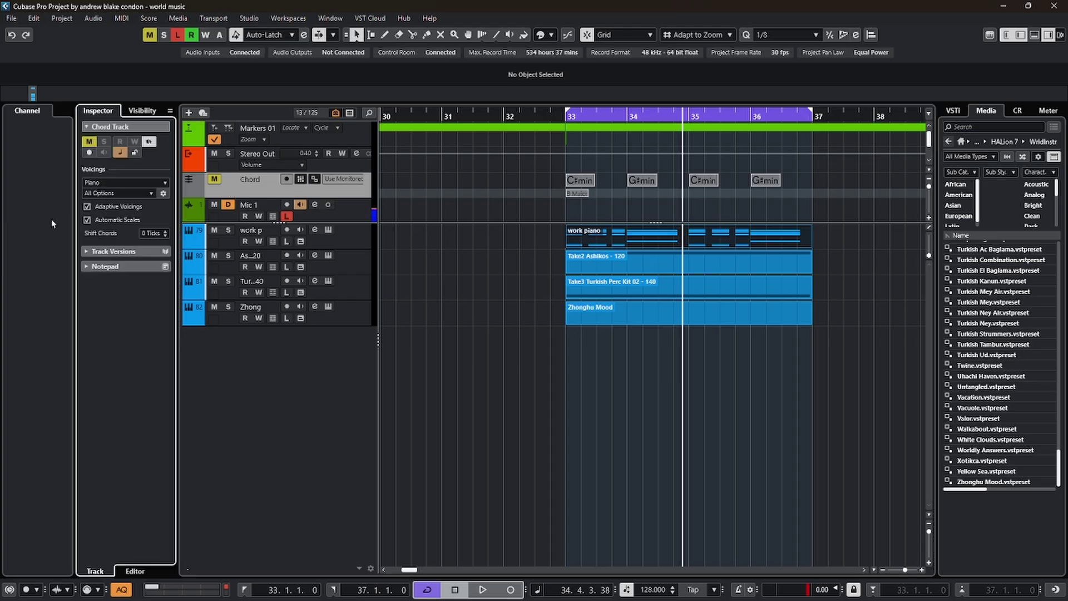
Turn off automatic scales on the chord track and change the scale event at bar 33 to C# Harmonic Minor.
click(86, 220)
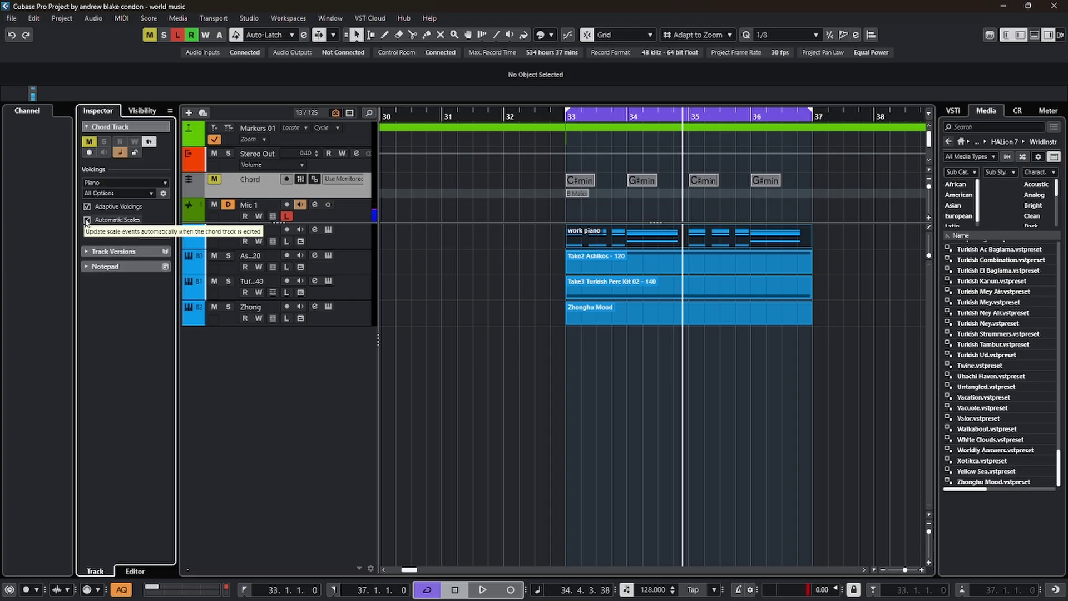
double_click(575, 195)
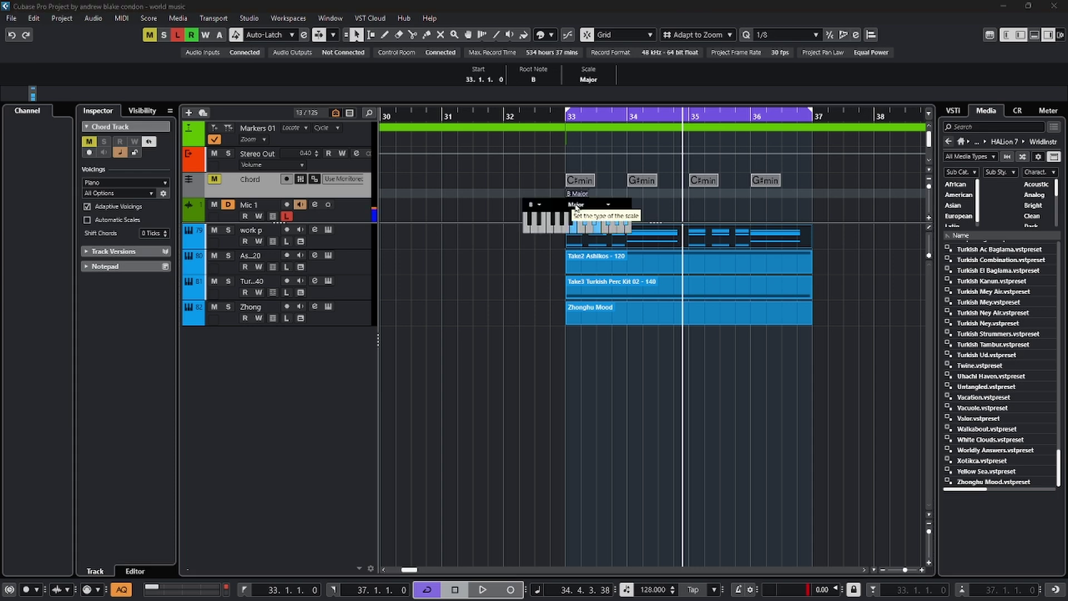
click(576, 207)
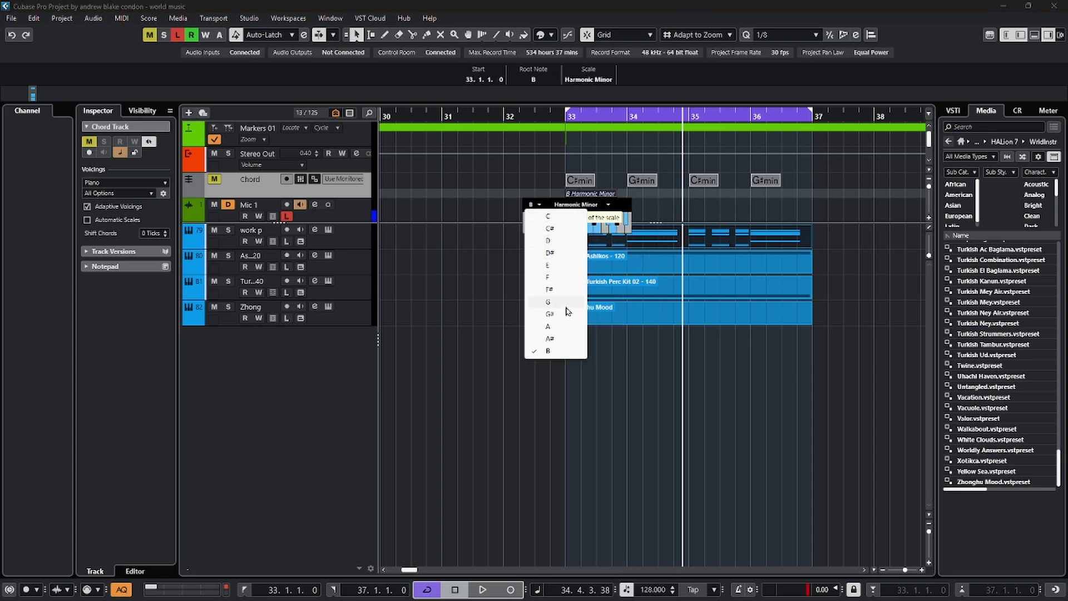
click(549, 228)
Set the Zhonghu Mood track's live input to follow the chord track's scales.
click(363, 318)
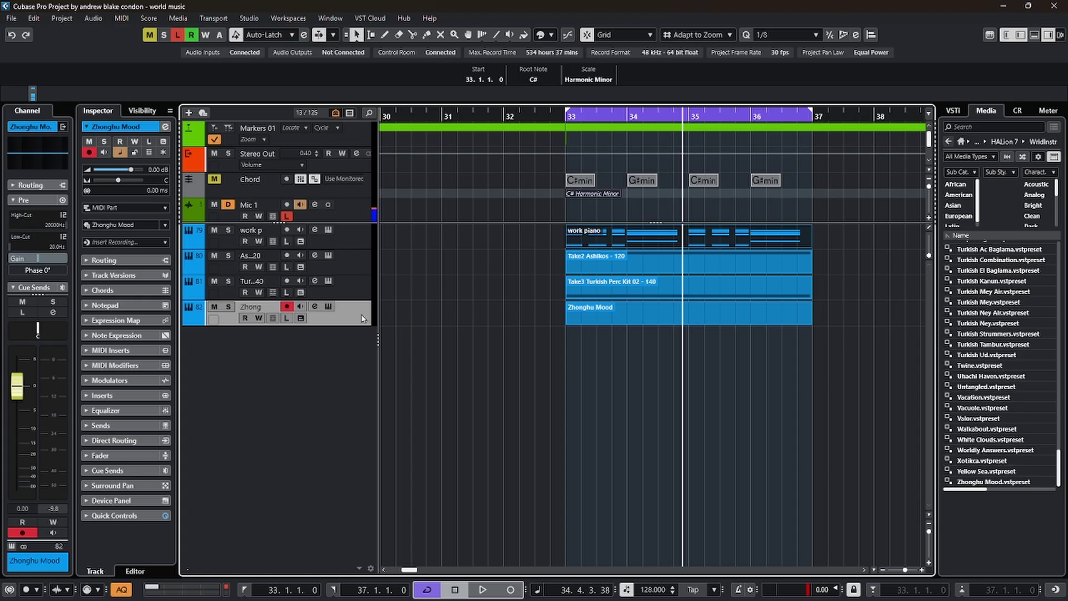
click(111, 290)
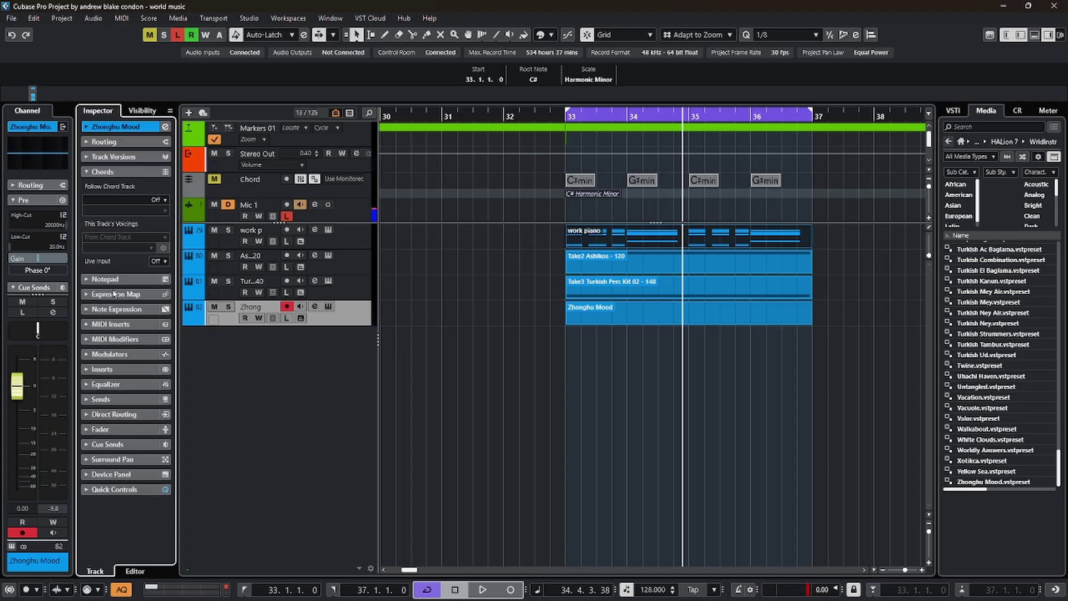
click(158, 261)
click(167, 305)
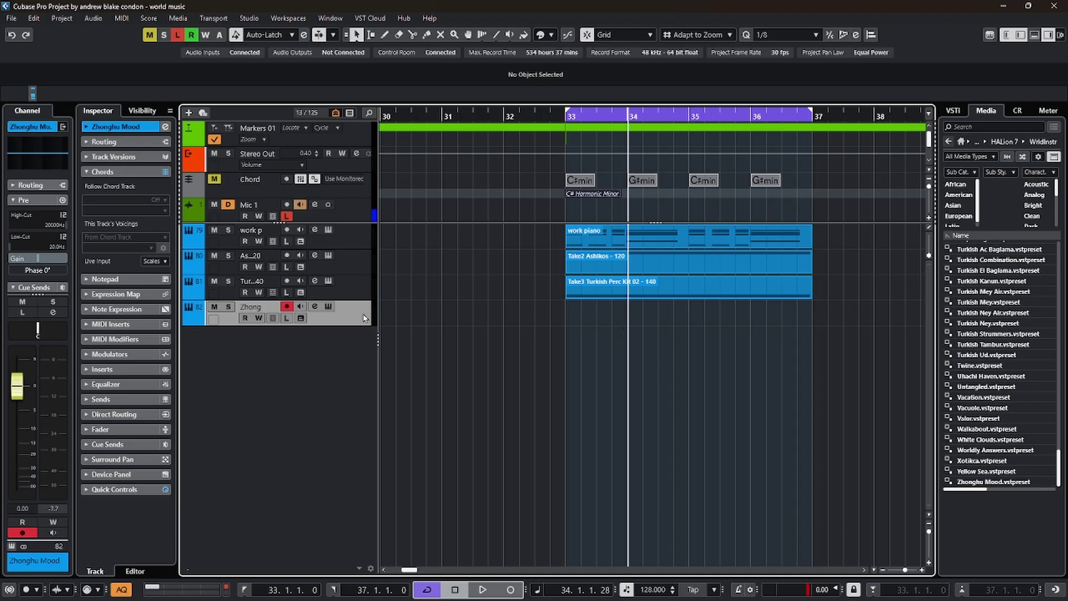
Cycle-record melody takes on the Zhonghu Mood track over bars 33 to 37 and show the track's take lanes.
key(KP_Multiply)
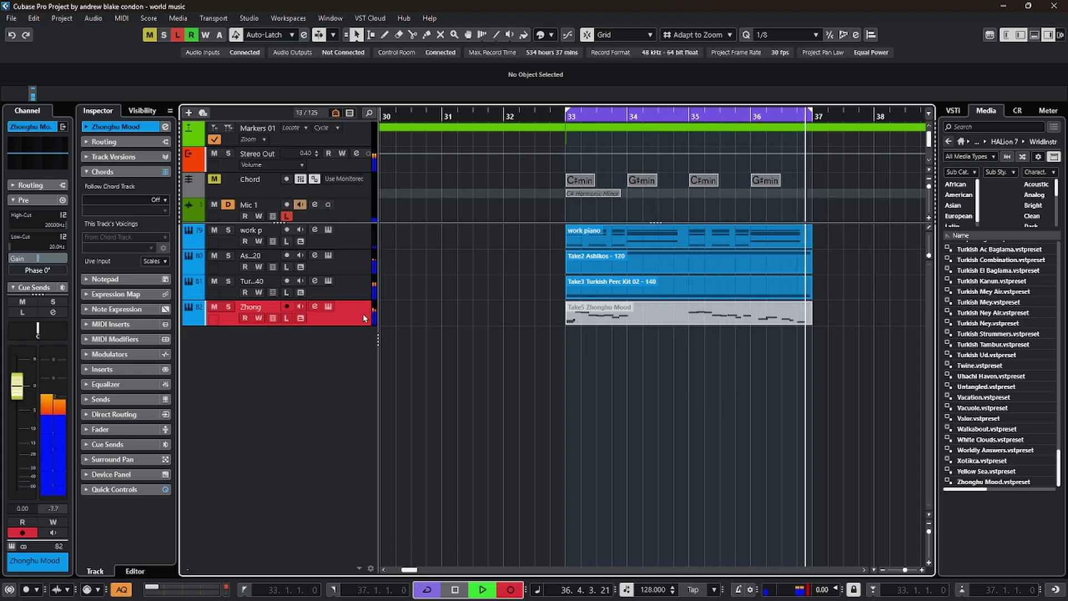
key(space)
click(272, 318)
scroll(513, 429, down, 4)
scroll(513, 429, up, 4)
scroll(513, 429, down, 4)
Audition the recorded Zhonghu Mood takes during playback using the comping Hand tool.
right_click(848, 418)
click(962, 417)
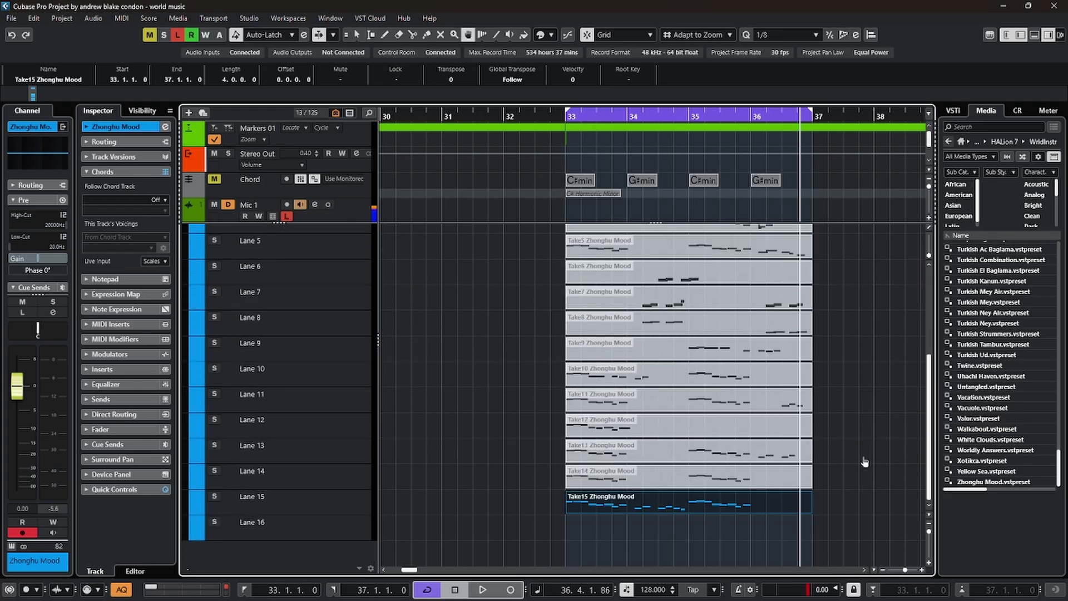
key(space)
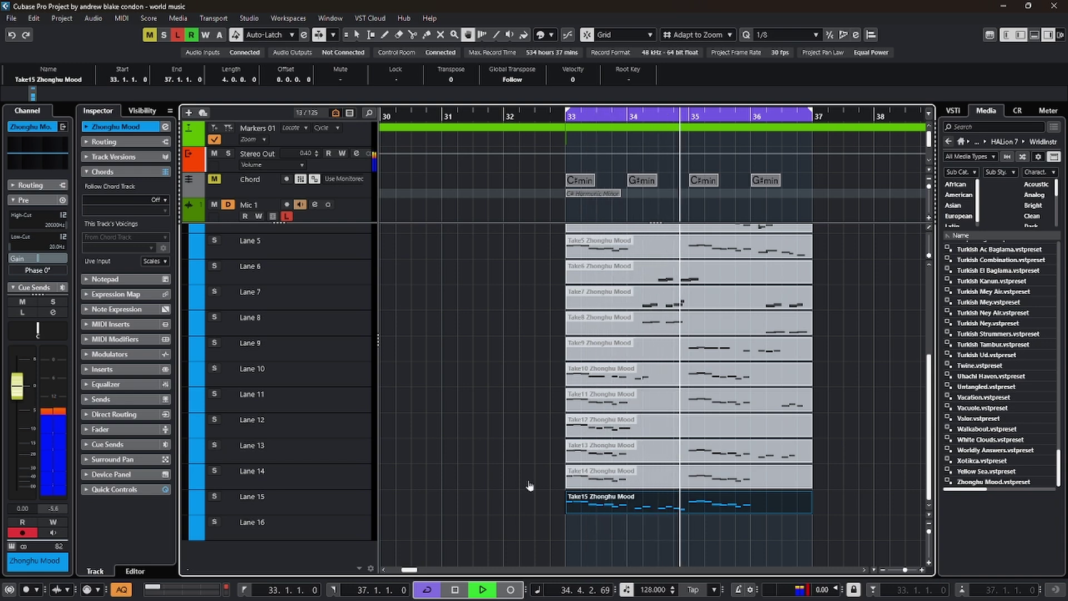
click(622, 326)
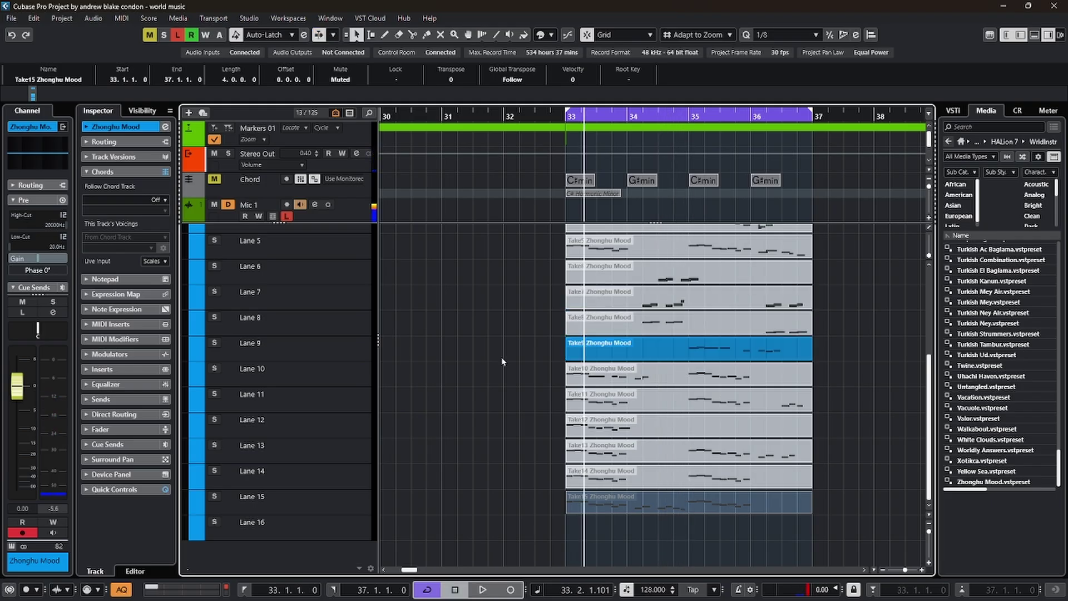
Use the Erase tool on the Zhonghu Mood take in lane 9 during playback.
right_click(502, 361)
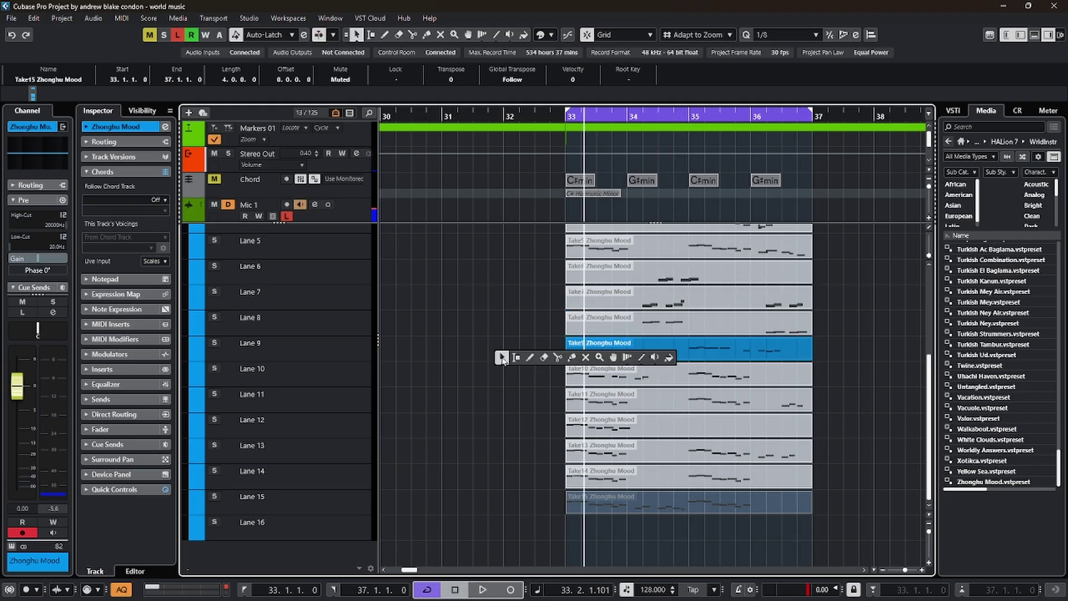
click(543, 357)
key(space)
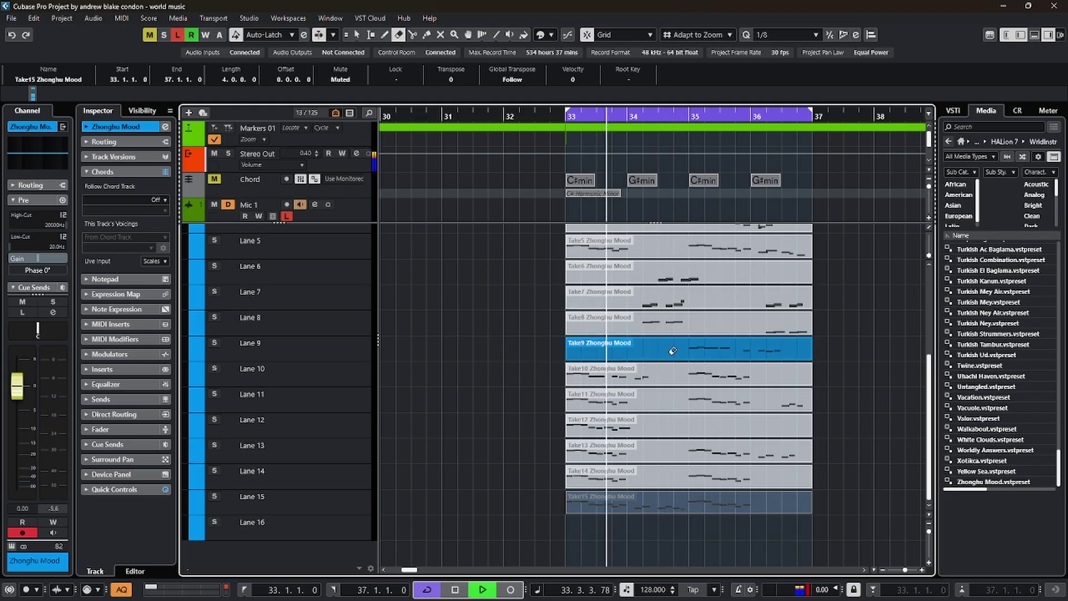
click(674, 344)
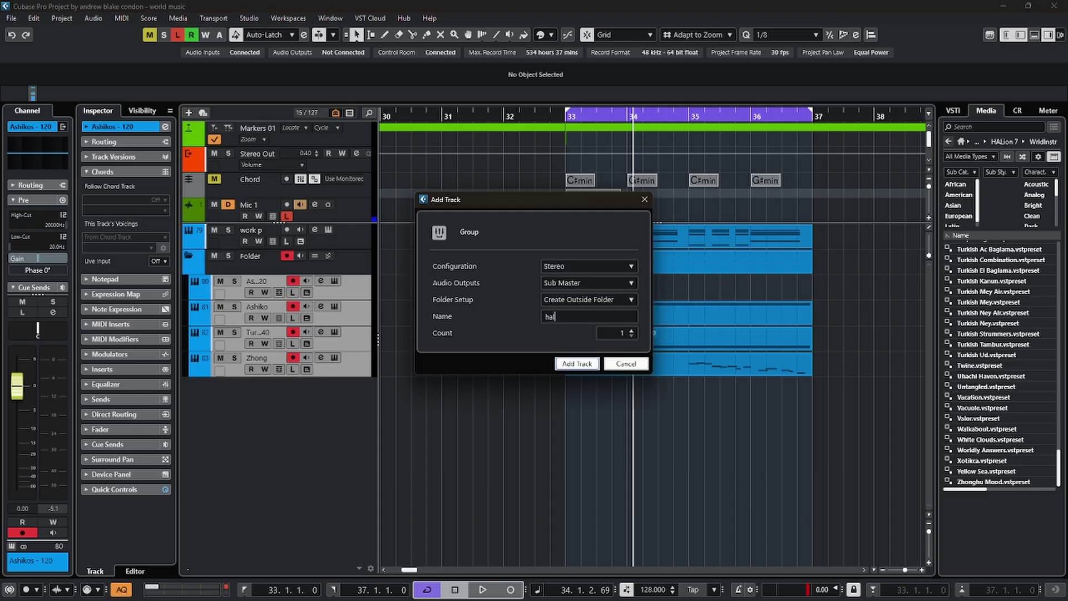
Add a stereo group track named hal grp, routed to Sub Master and created outside the folder.
text(rp)
key(Return)
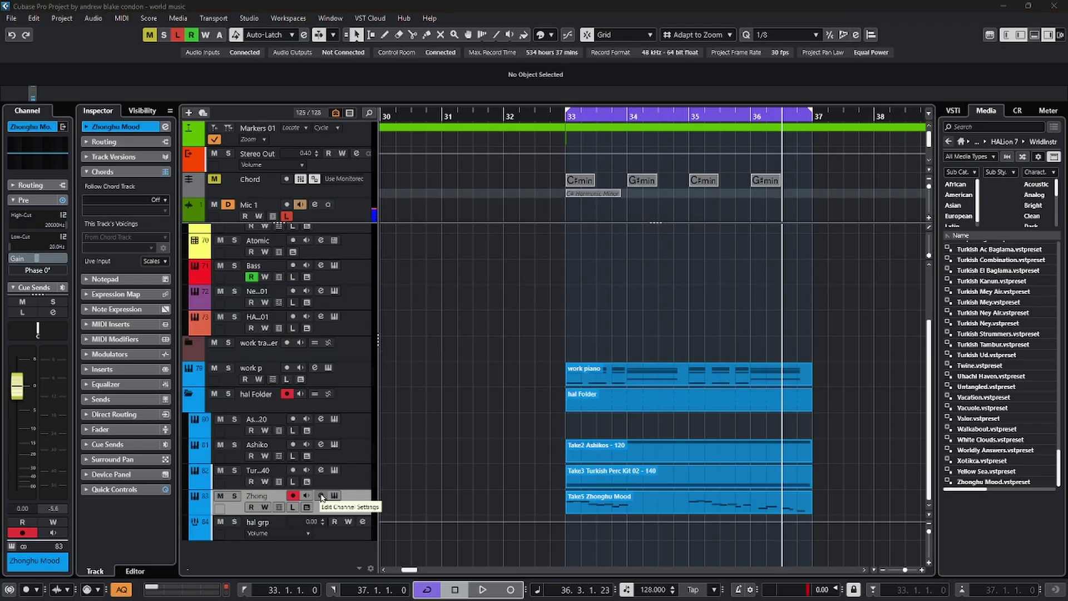
Open the Shimmer insert on the Zhonghu Mood channel and set its mix to 21% while listening.
click(321, 496)
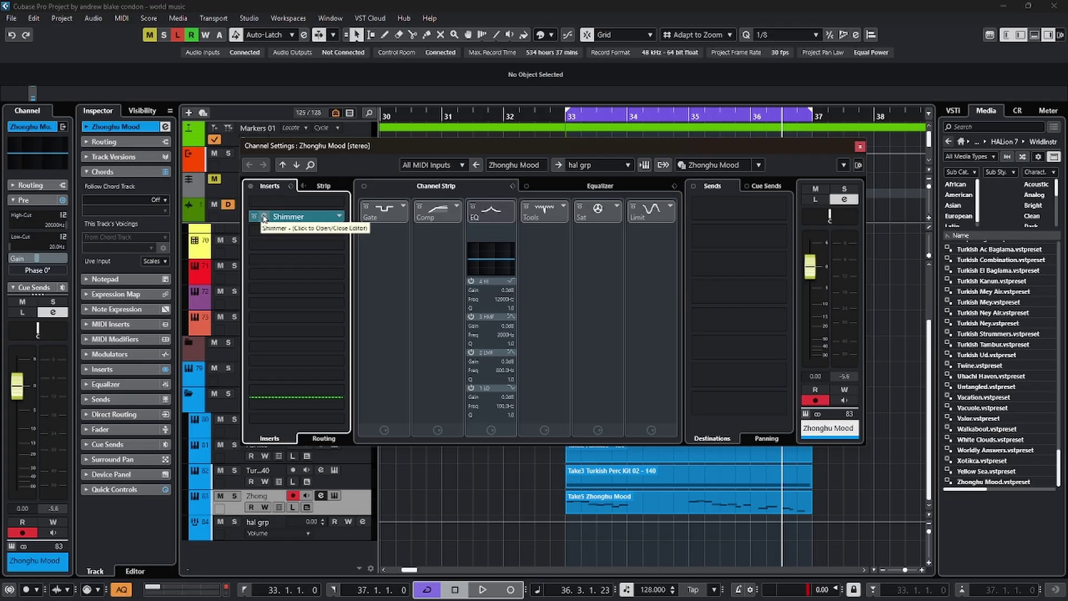
click(264, 217)
key(space)
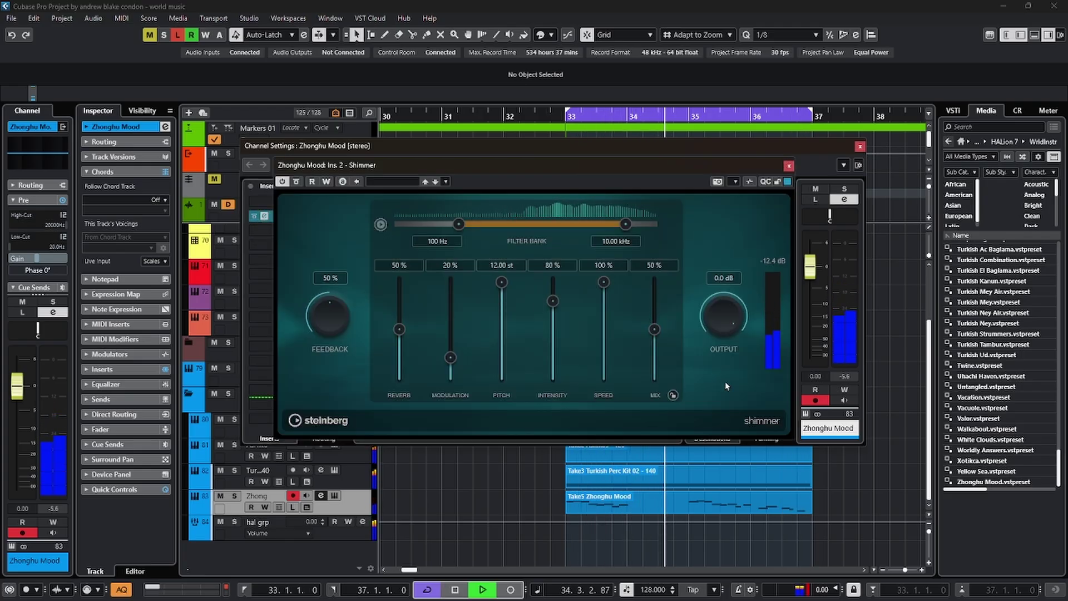
key(space)
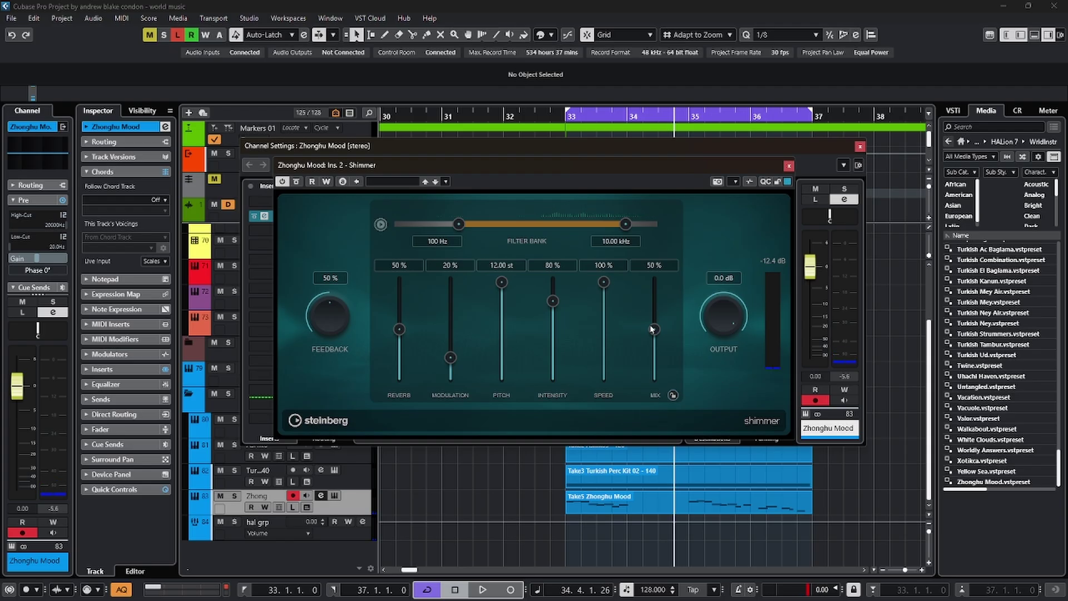
key(space)
drag(653, 330, 648, 416)
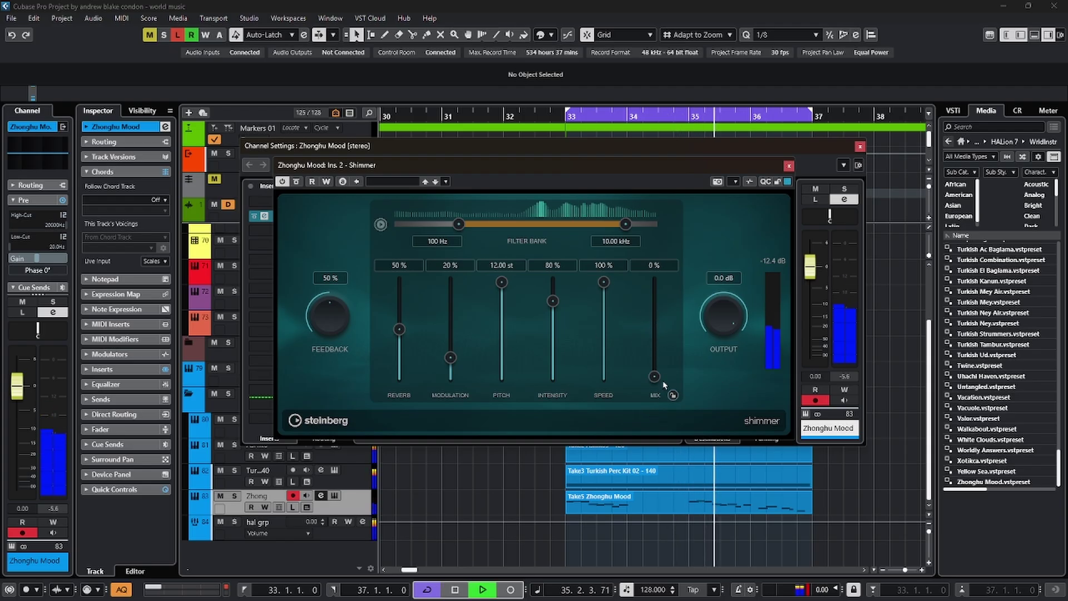
drag(659, 372, 661, 352)
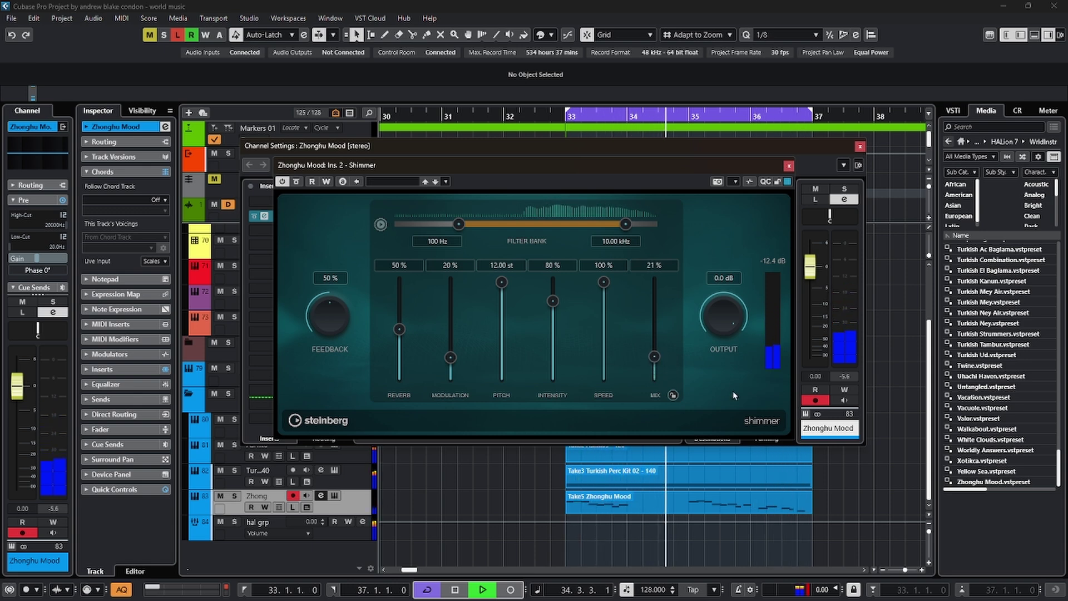
key(space)
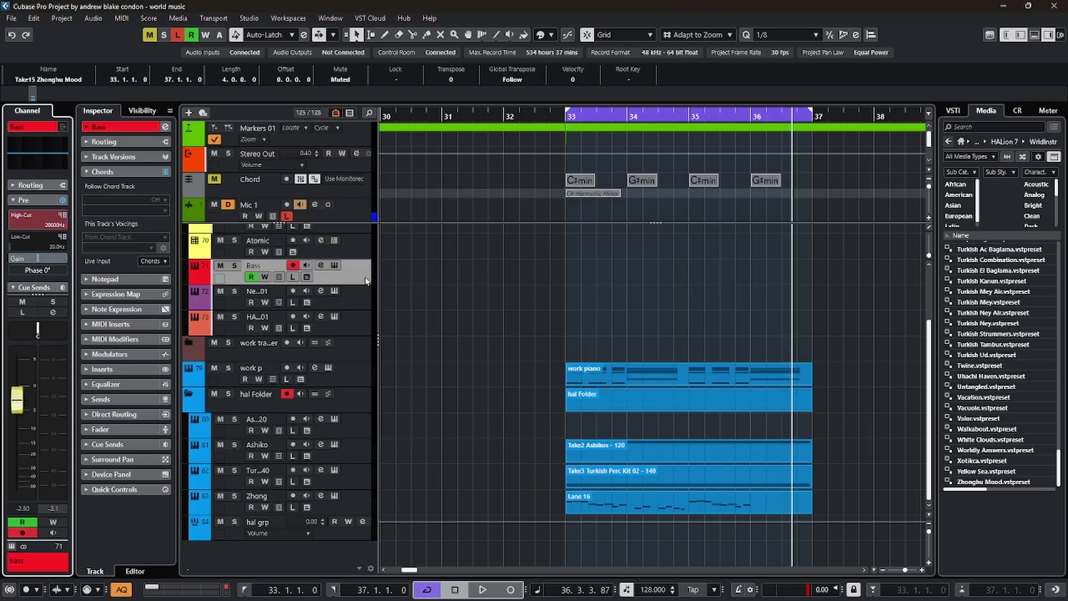
Record a bass line on the Bass track over bars 33 to 37, repeating the take.
key(KP_Multiply)
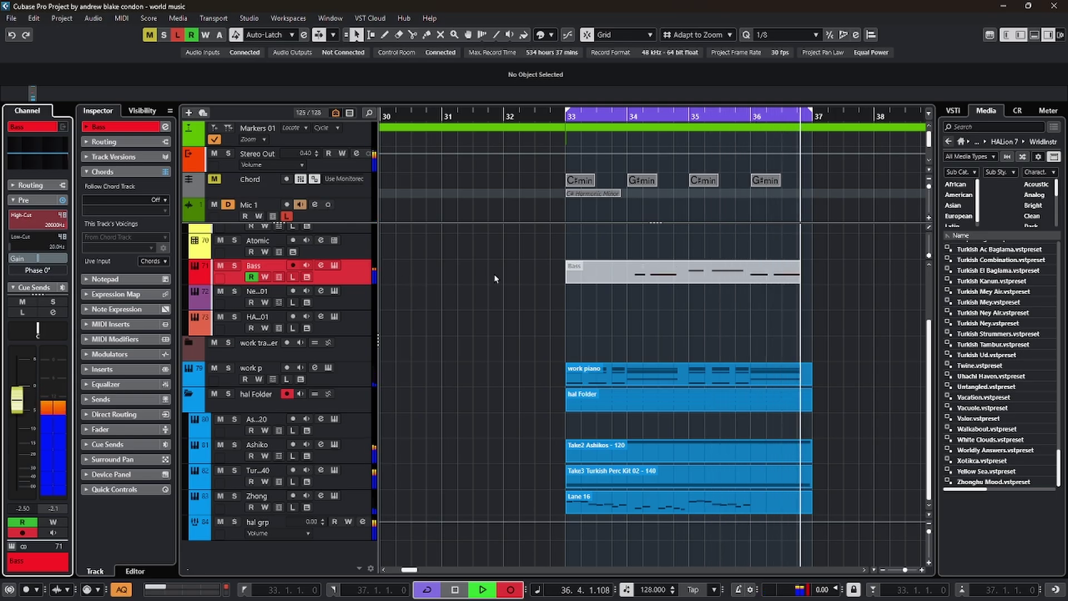
key(space)
scroll(355, 288, up, 3)
key(KP_Multiply)
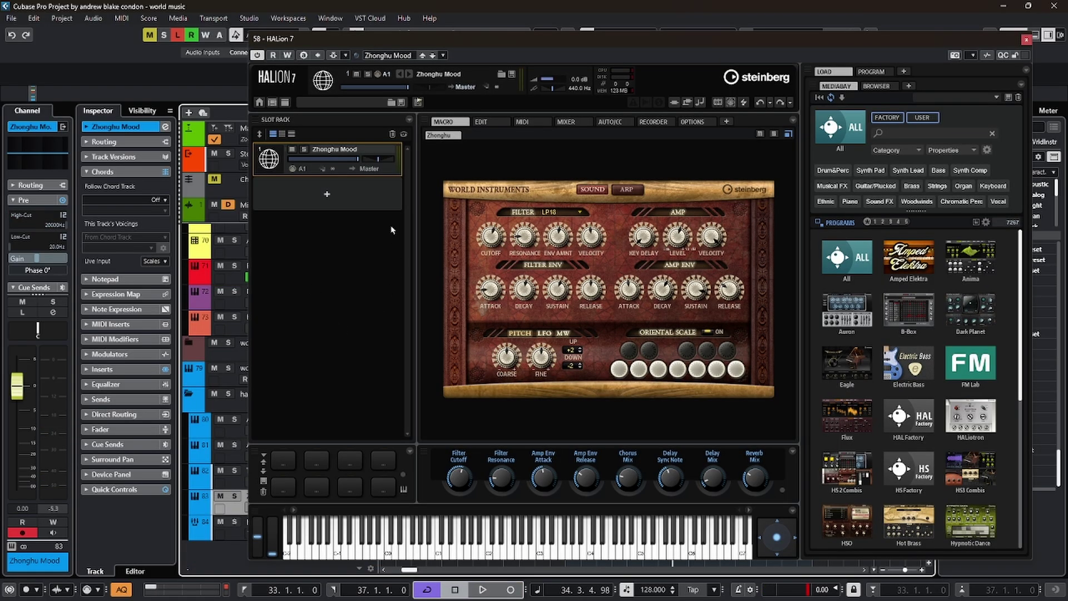
Load the Yellow Sea program into the Zhonghu Mood track's HALion 7 slot while the loop plays.
click(326, 151)
key(space)
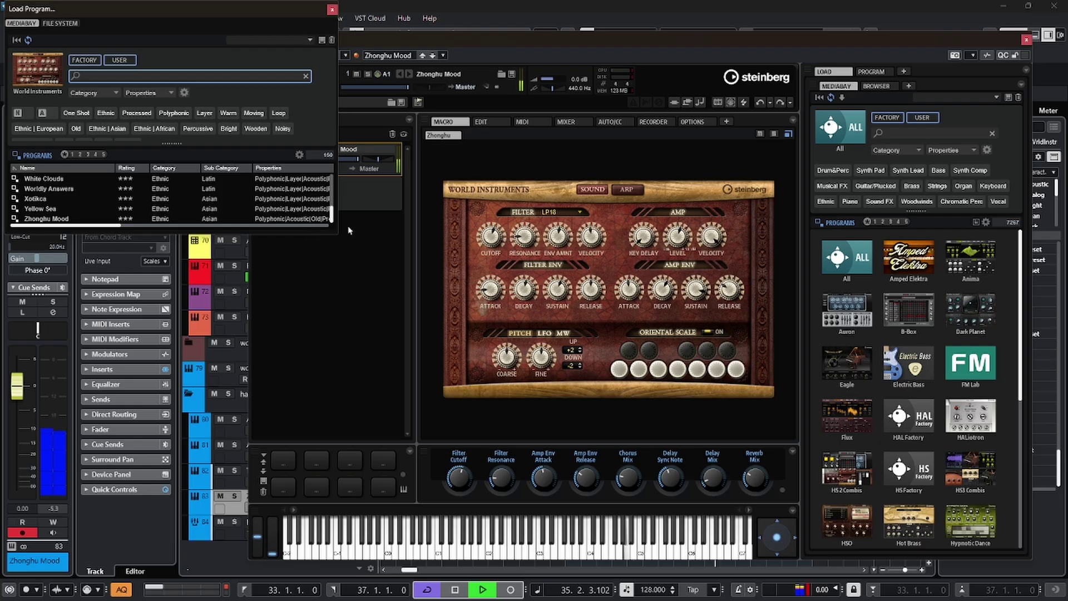
double_click(39, 209)
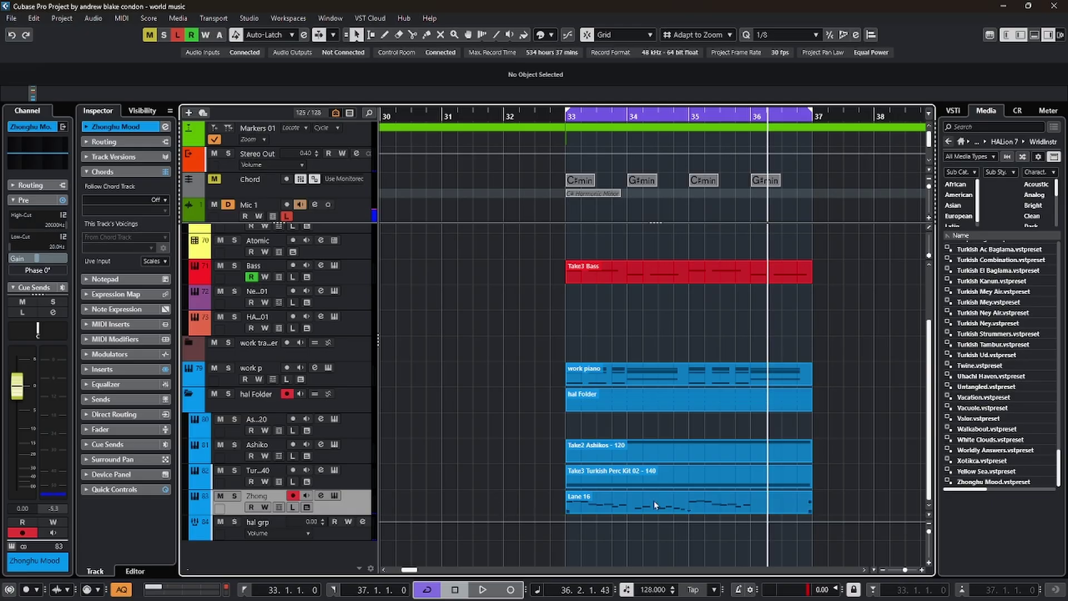
Apply the Legato MIDI function to the Lane 16 melody part and check its notes in the Key Editor.
click(621, 502)
key(space)
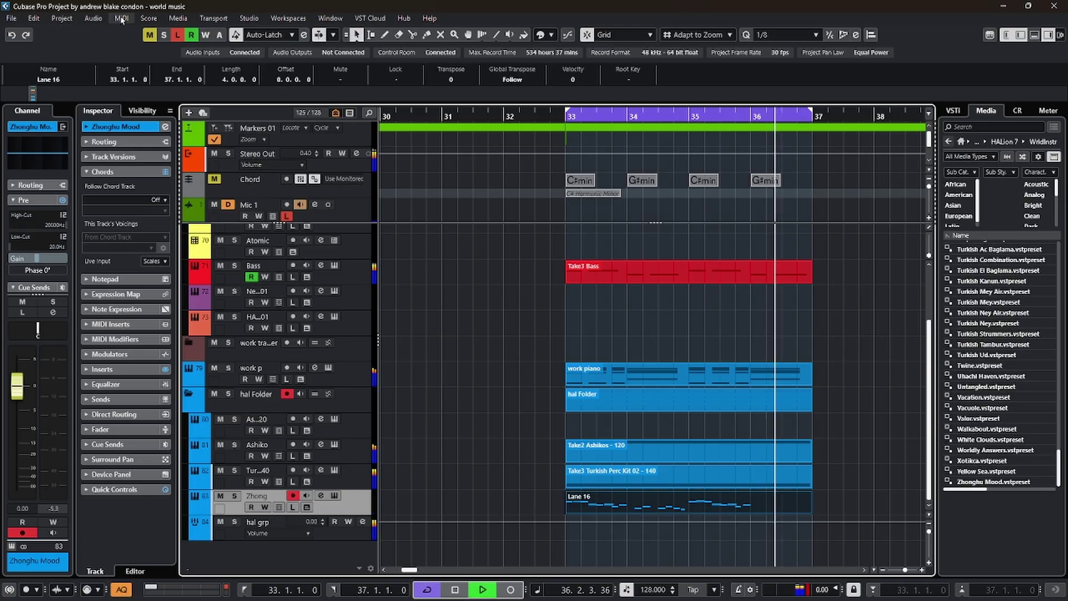
click(121, 17)
mouse_move(121, 18)
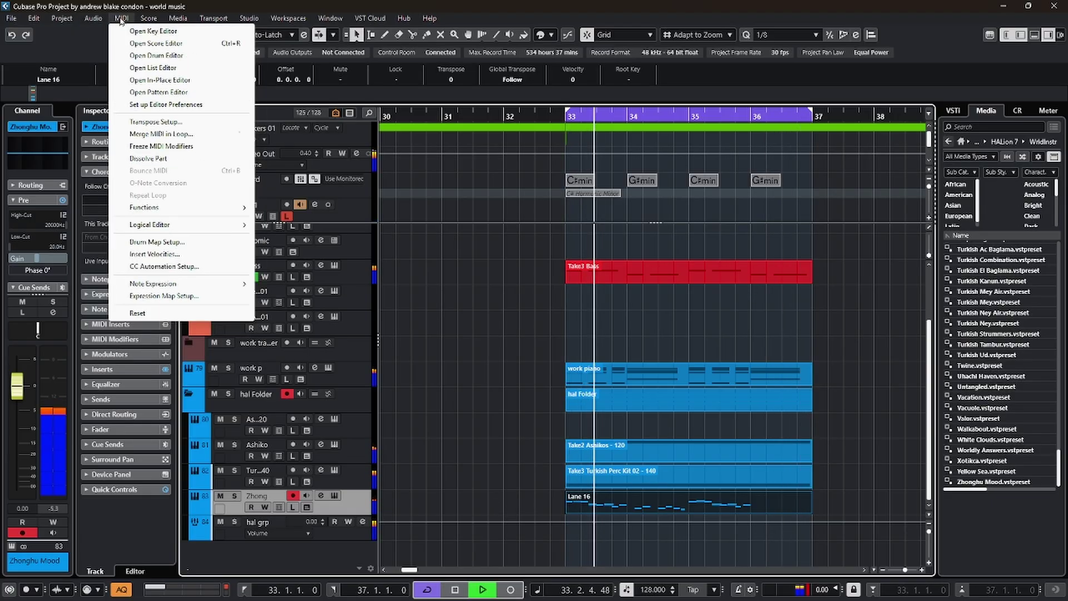
mouse_move(203, 210)
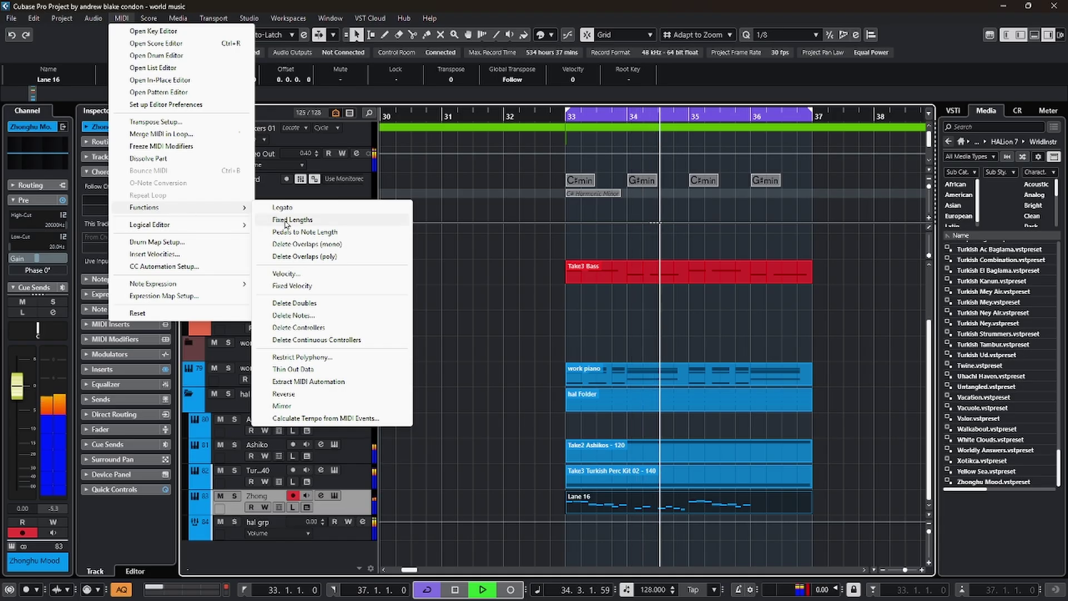
click(322, 211)
key(Return)
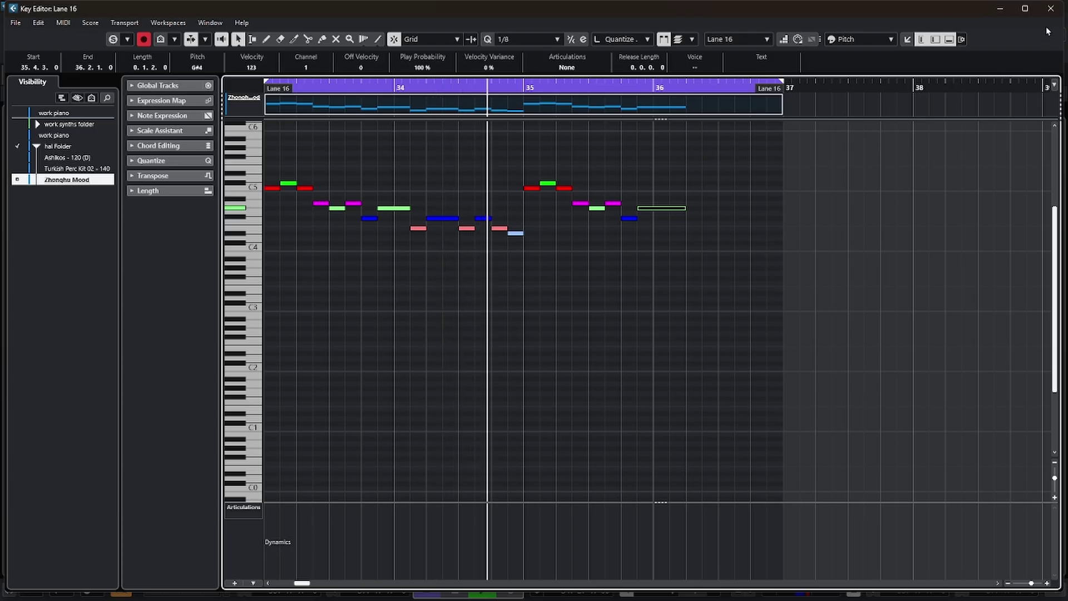
key(Return)
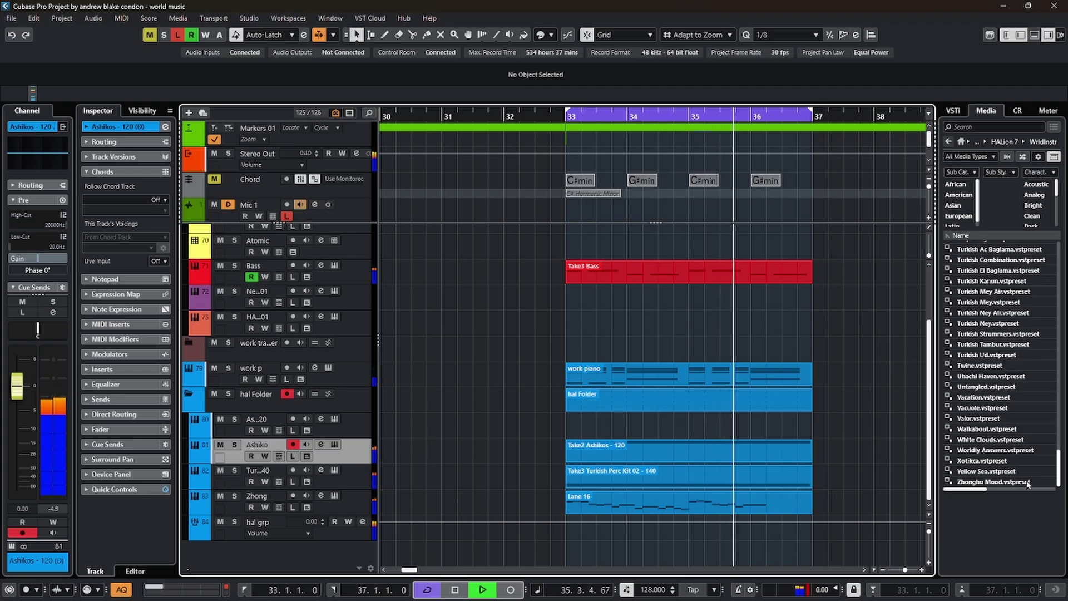
Stop playback and look over the Zhonghu Mood track's HALion 7 instrument.
key(space)
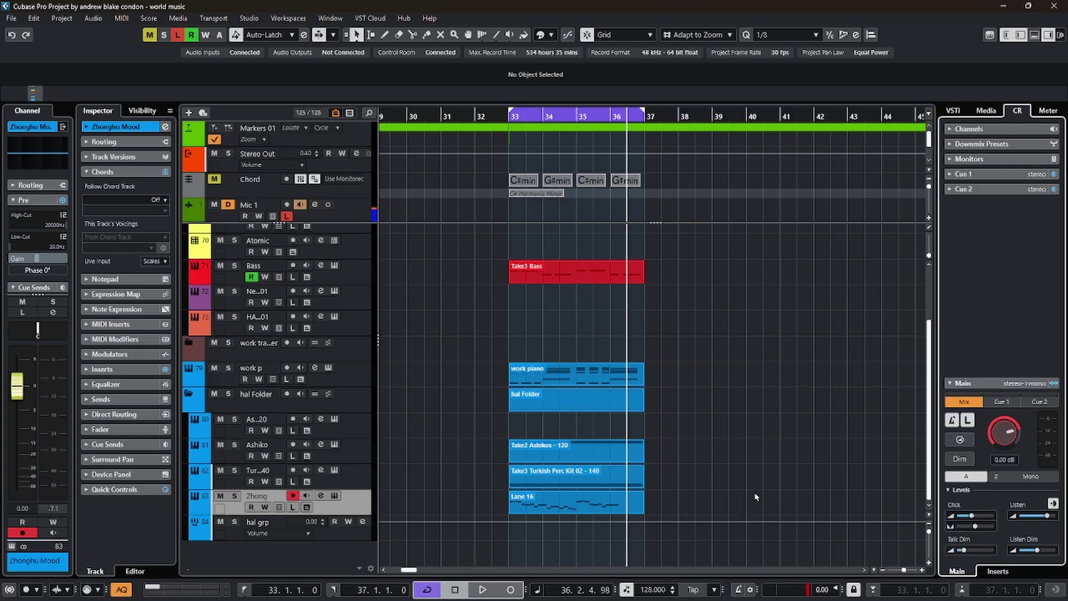
click(333, 495)
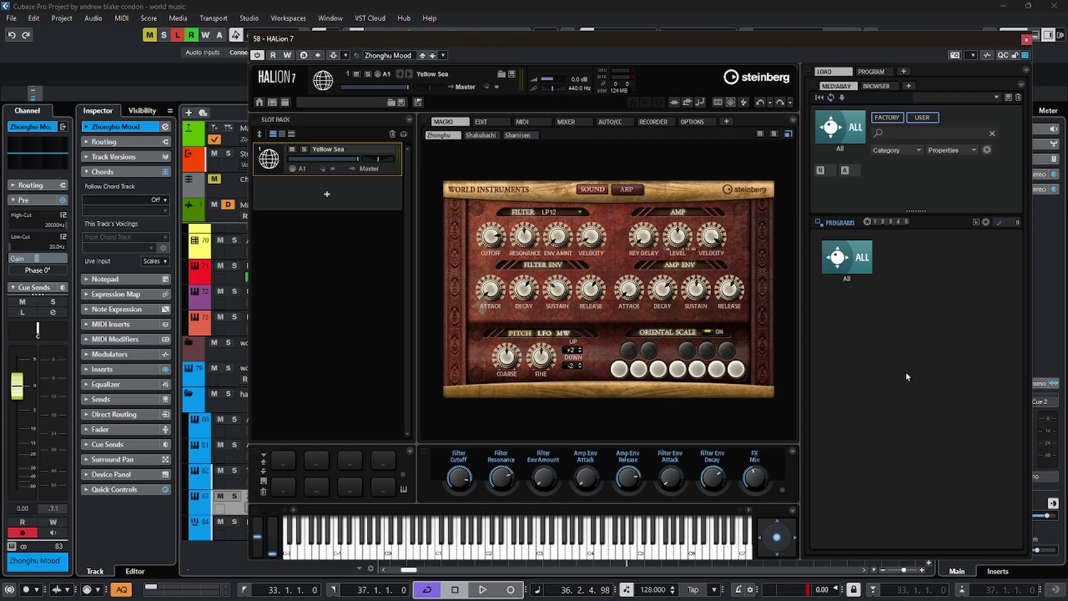
key(ctrl+w)
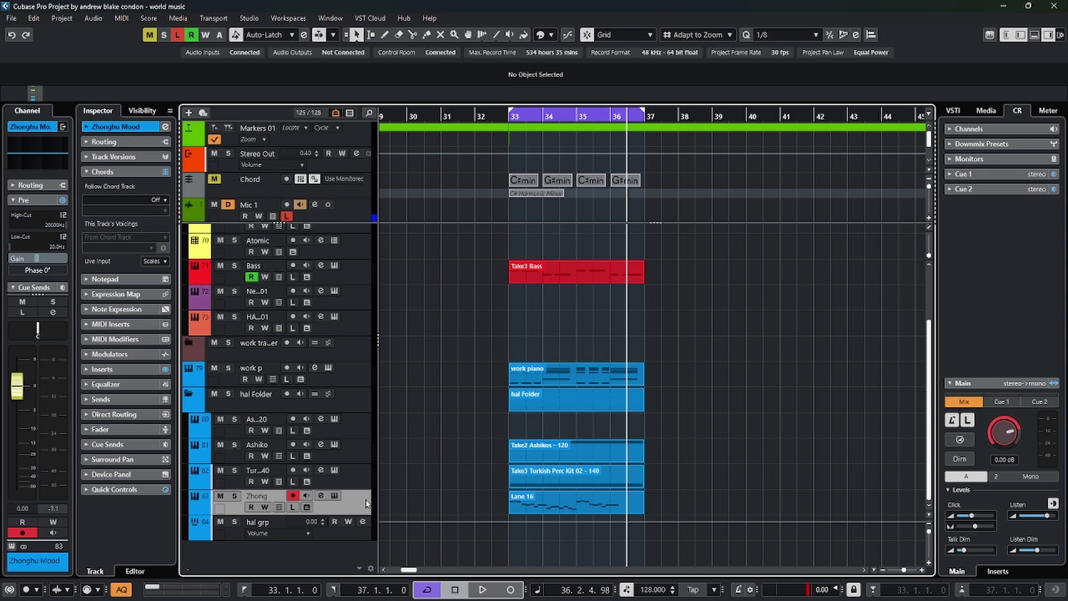
Duplicate the four-bar loop with its chord events three times so the arrangement runs from bar 33 to bar 49.
key(g)
click(501, 509)
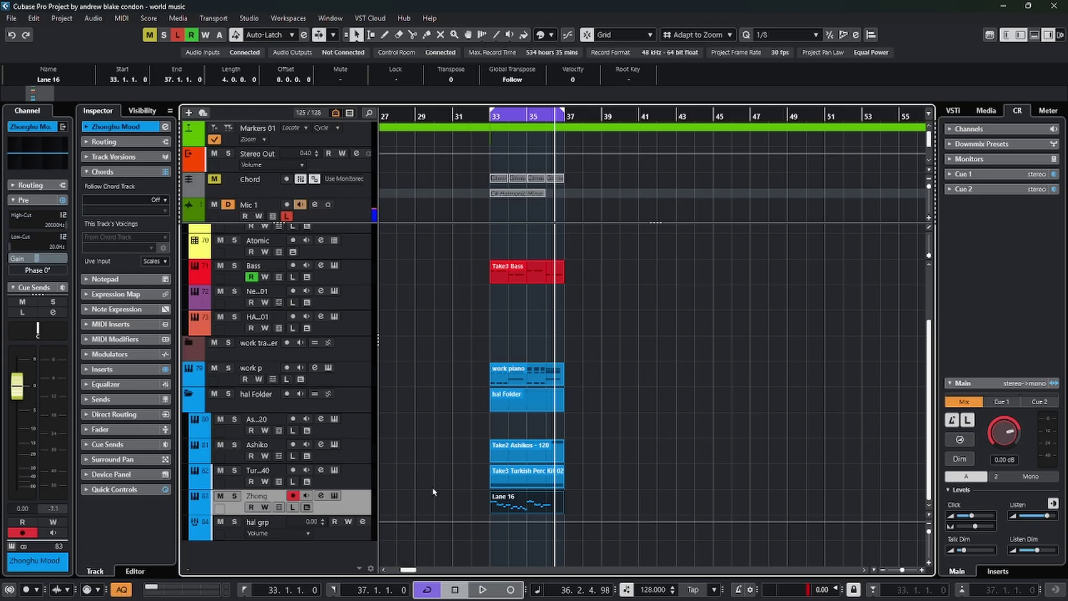
key(alt+d)
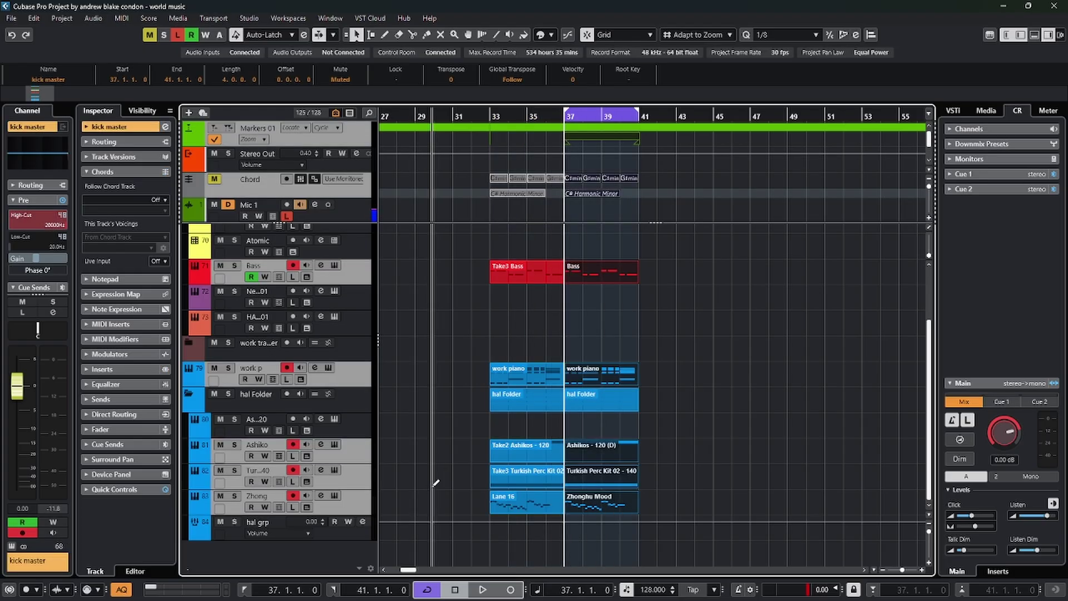
key(alt+d)
key(alt+d)
Duplicate the Zhonghu Mood track three times and show only the four Zhonghu tracks in their folder.
click(433, 492)
key(ctrl+alt+s)
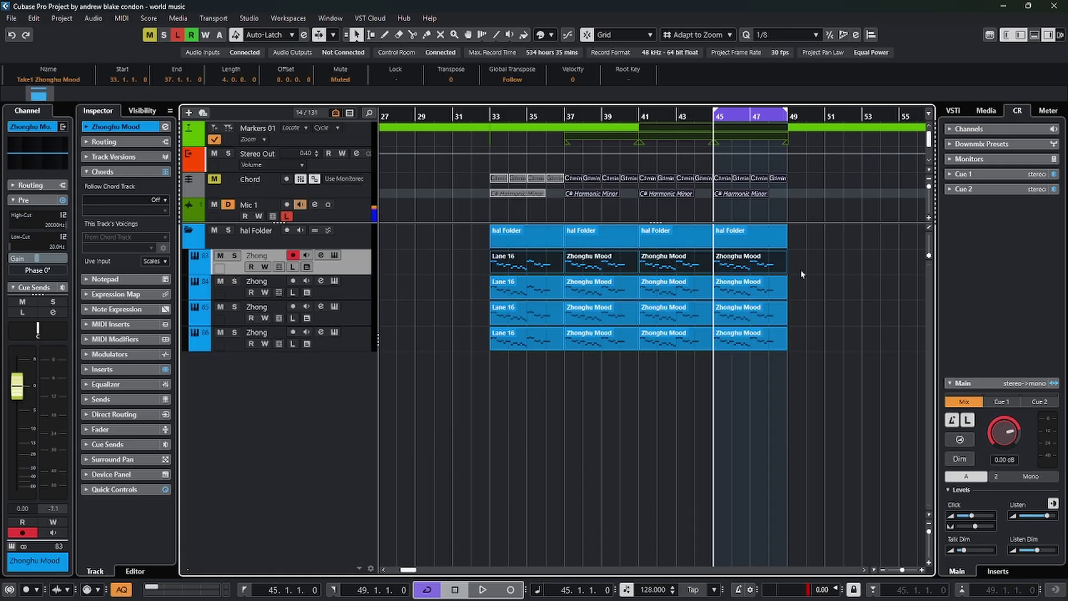
Glue the parts on all four Zhonghu tracks and split them into equal four-bar parts from bar 33 to bar 49.
drag(476, 285, 820, 302)
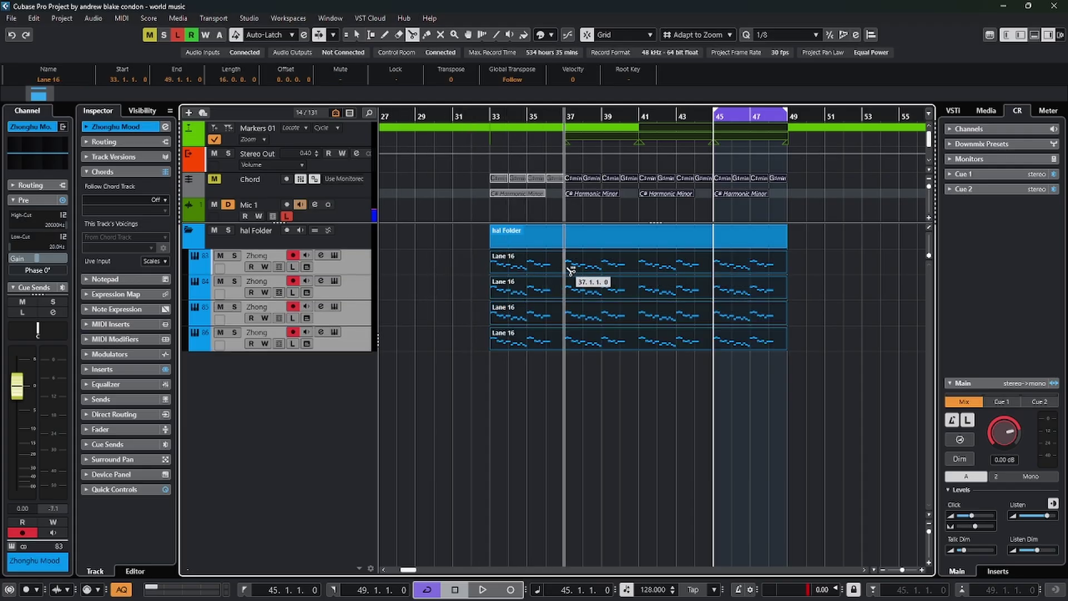
alt+click(572, 271)
key(1)
click(579, 265)
click(683, 263)
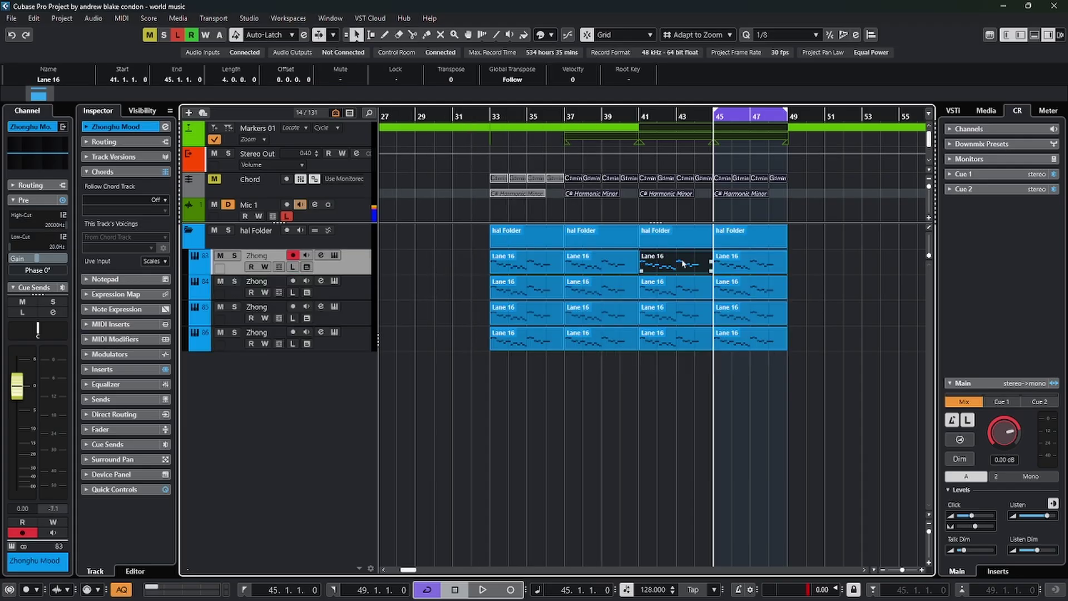
click(731, 283)
click(679, 291)
click(615, 294)
Mute the parts on the three duplicate Zhonghu tracks, start playback, and swap the active parts from the first track to the second.
key(7)
drag(472, 290, 817, 354)
key(space)
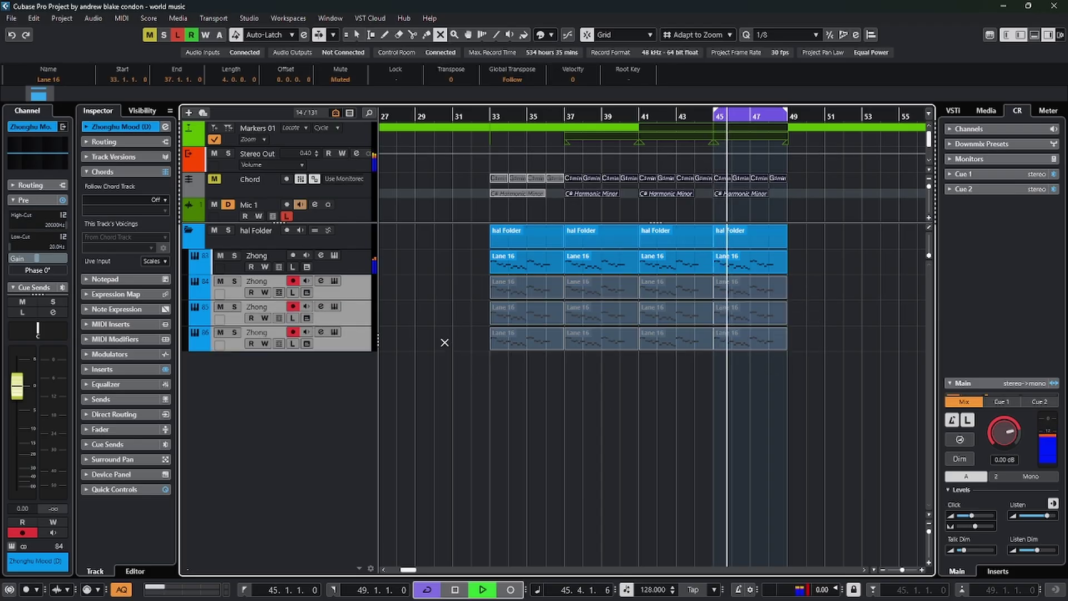
drag(465, 267, 814, 292)
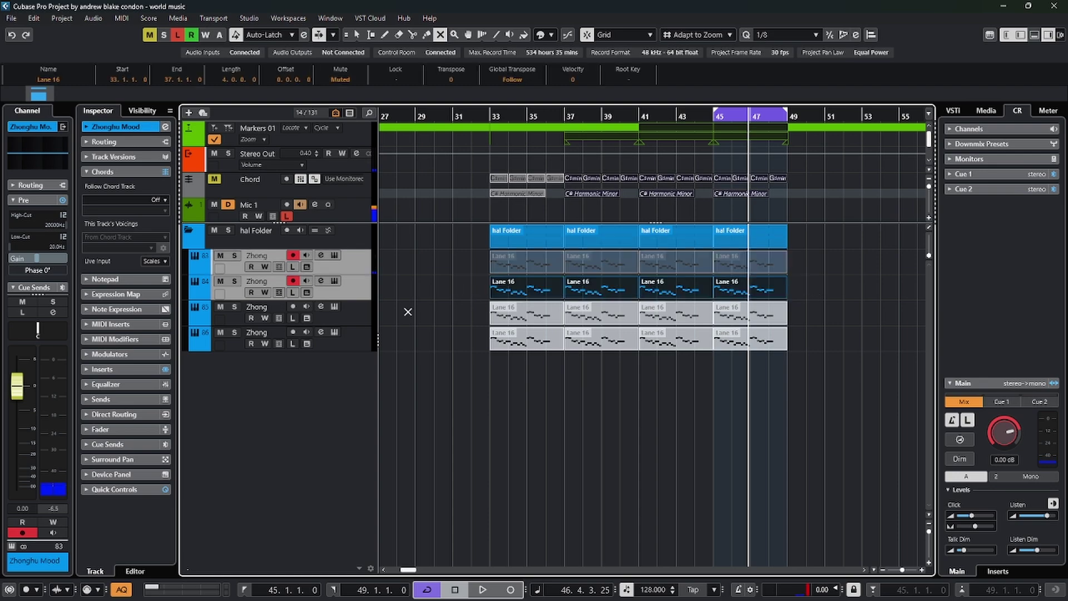
Load the Zhonghu Mood program into the first Zhonghu track's HALion 7, and browse World Instruments programs for the second track.
click(334, 255)
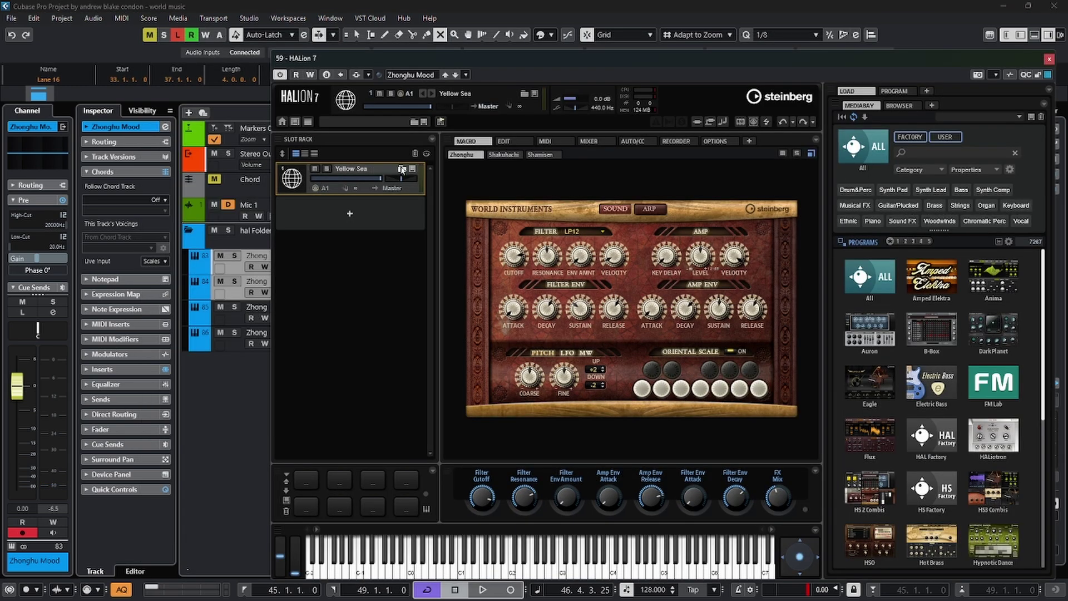
click(401, 170)
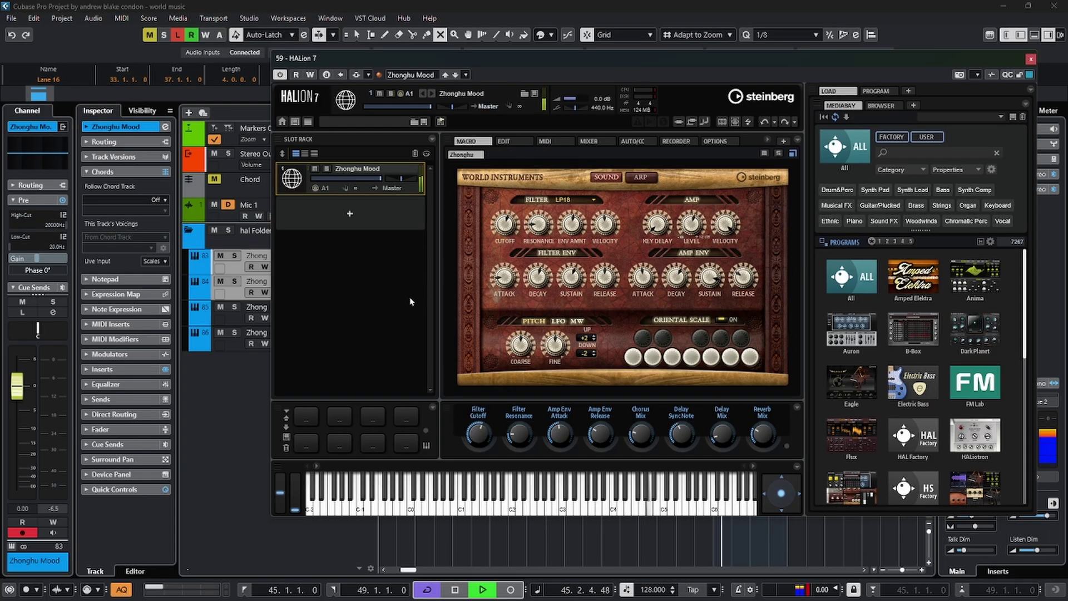
click(1030, 59)
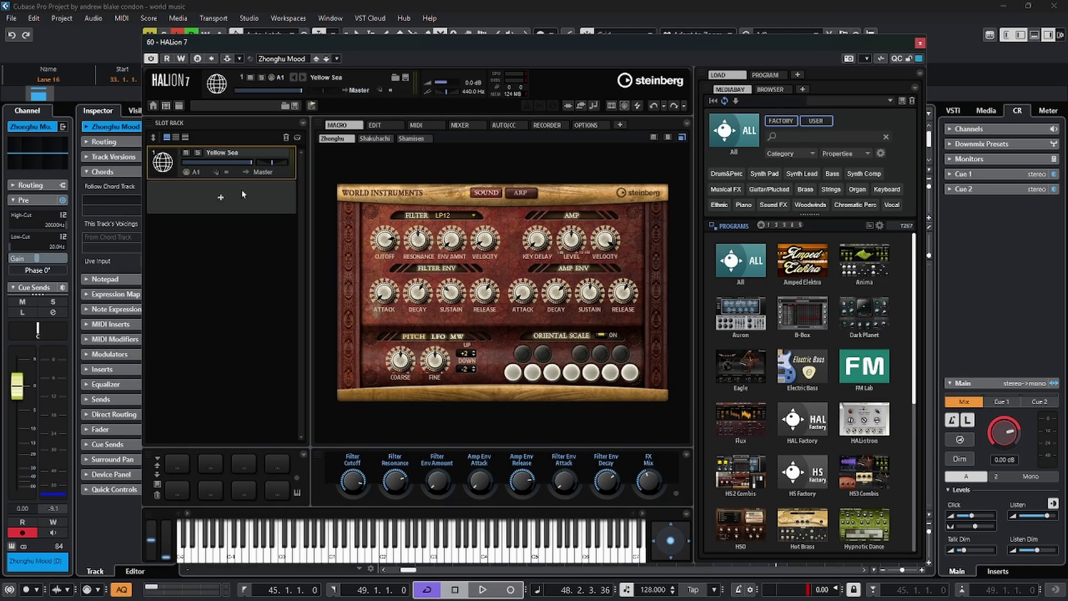
click(241, 194)
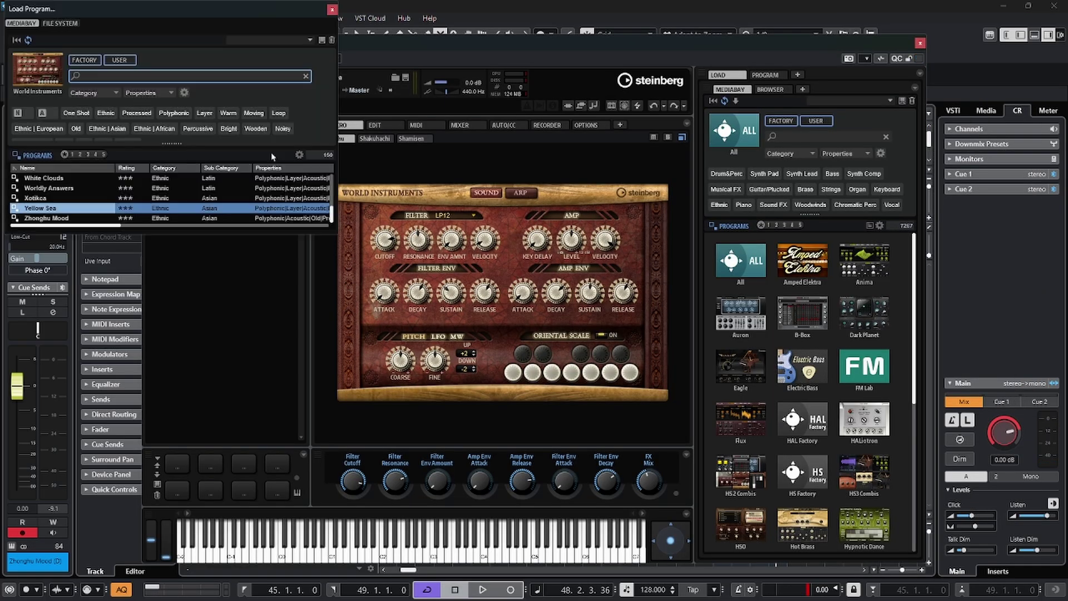
drag(213, 230, 218, 446)
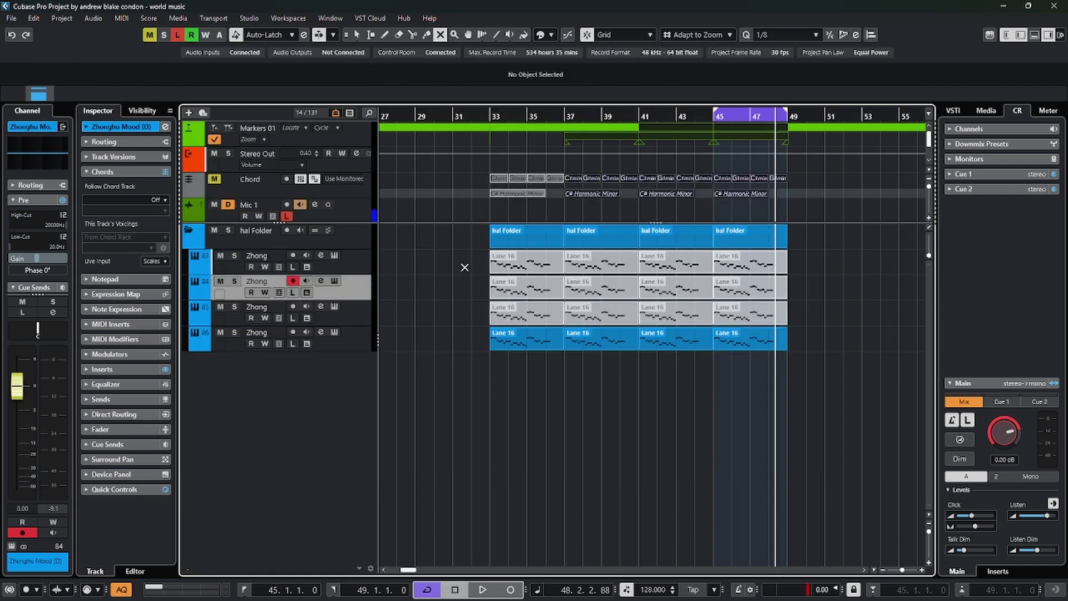
Alternate the active Zhonghu parts: first track at bar 33, second at 37, fourth at 41 and third at 45, muting the rest.
click(620, 292)
click(671, 316)
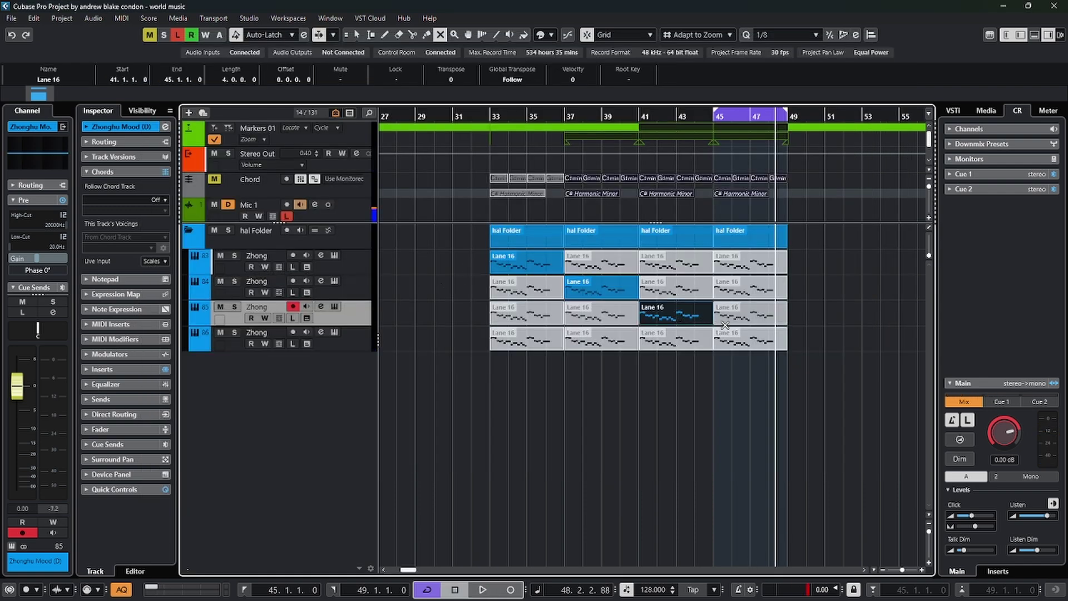
click(739, 335)
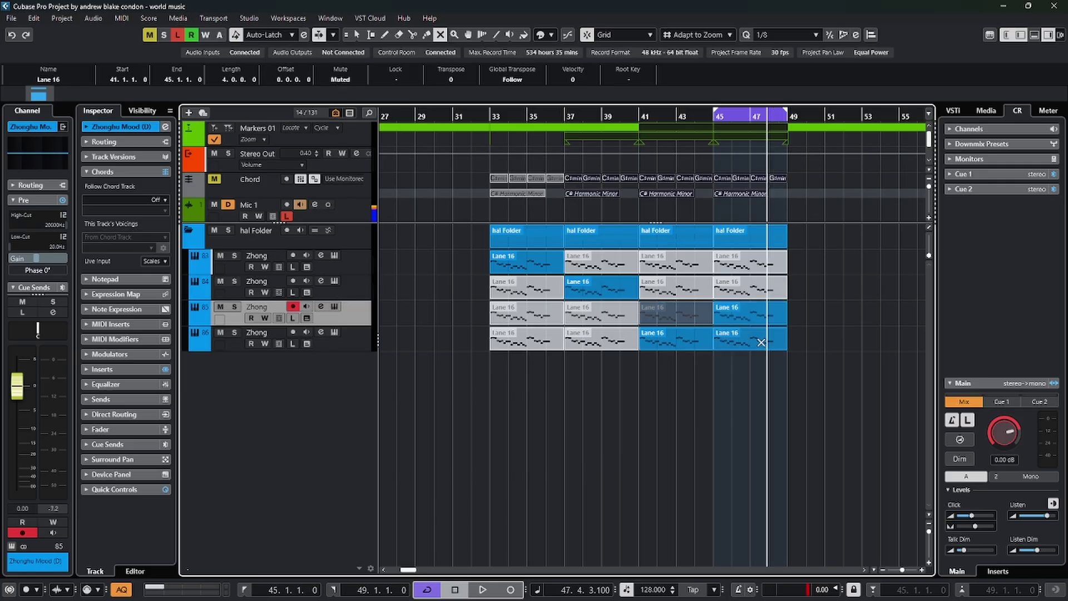
click(759, 342)
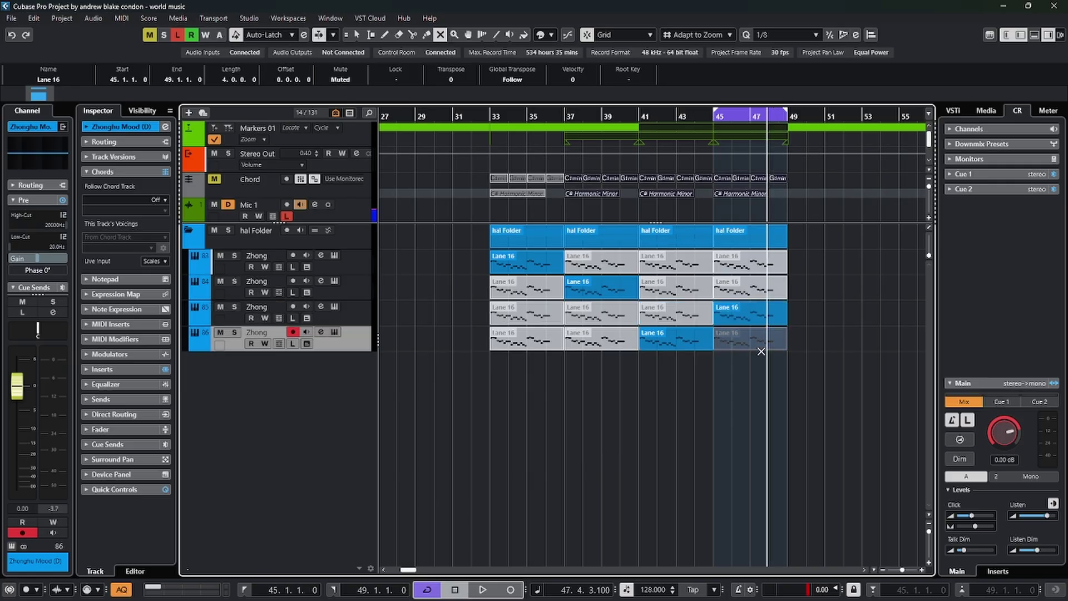
Loop bars 33 to 49 and listen to the alternating Zhonghu melody parts.
click(693, 394)
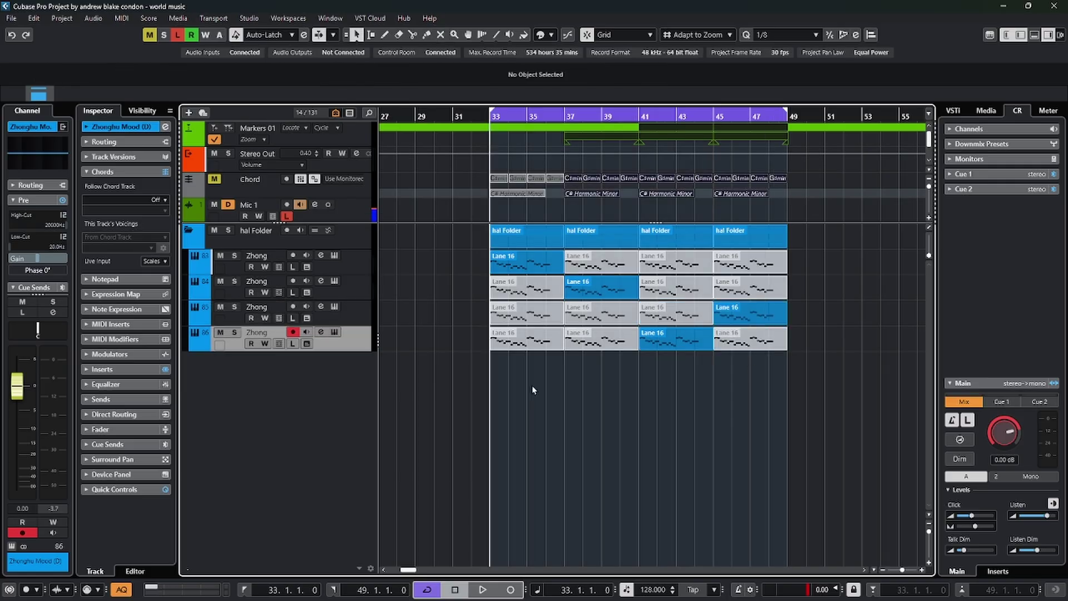
key(space)
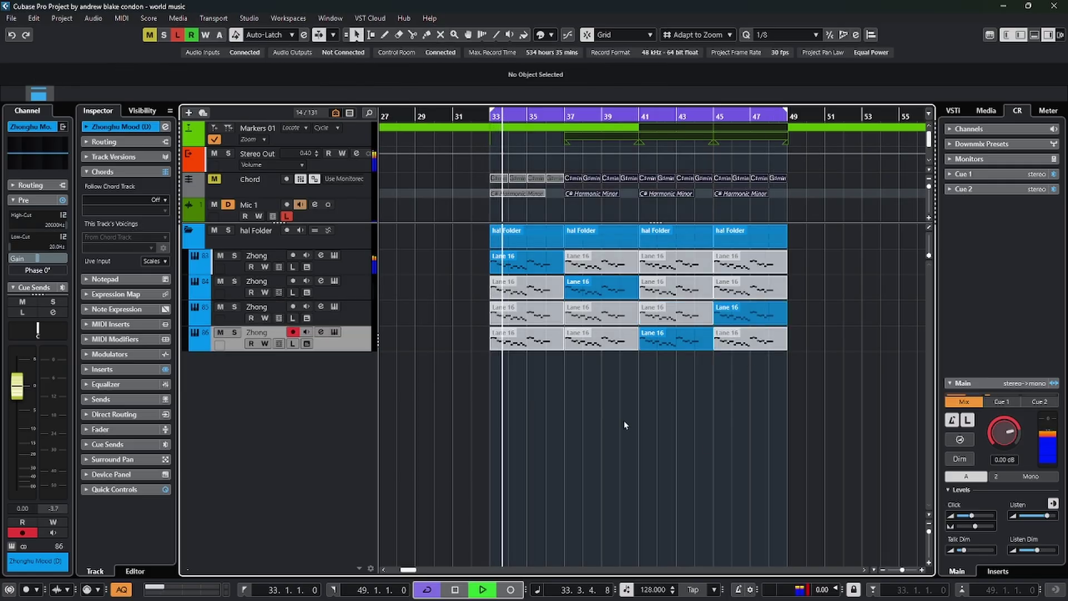
drag(1038, 549, 1040, 549)
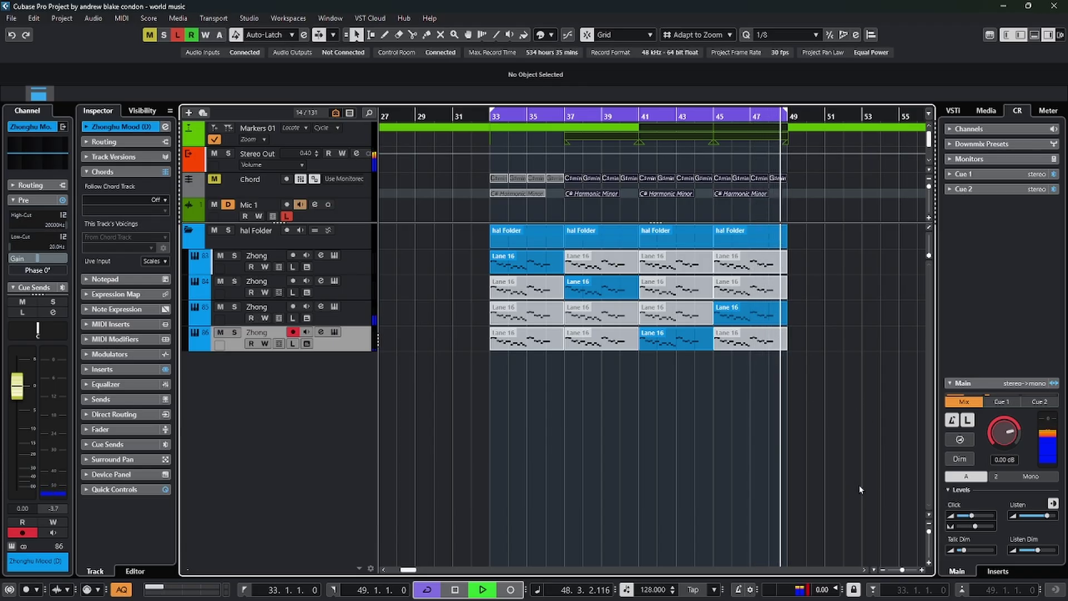
key(space)
Draw a rising intensity automation ramp on the Sub Master track from about bar 47 to bar 49.
scroll(190, 190, down, 3)
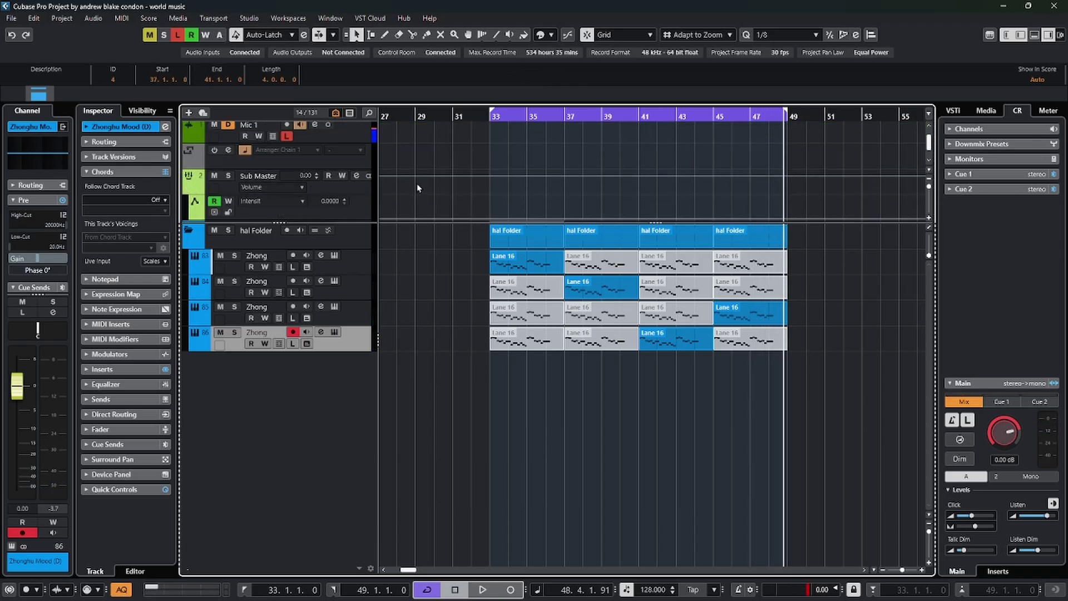
scroll(419, 187, down, 1)
scroll(768, 162, up, 1)
click(742, 198)
drag(798, 198, 808, 166)
key(space)
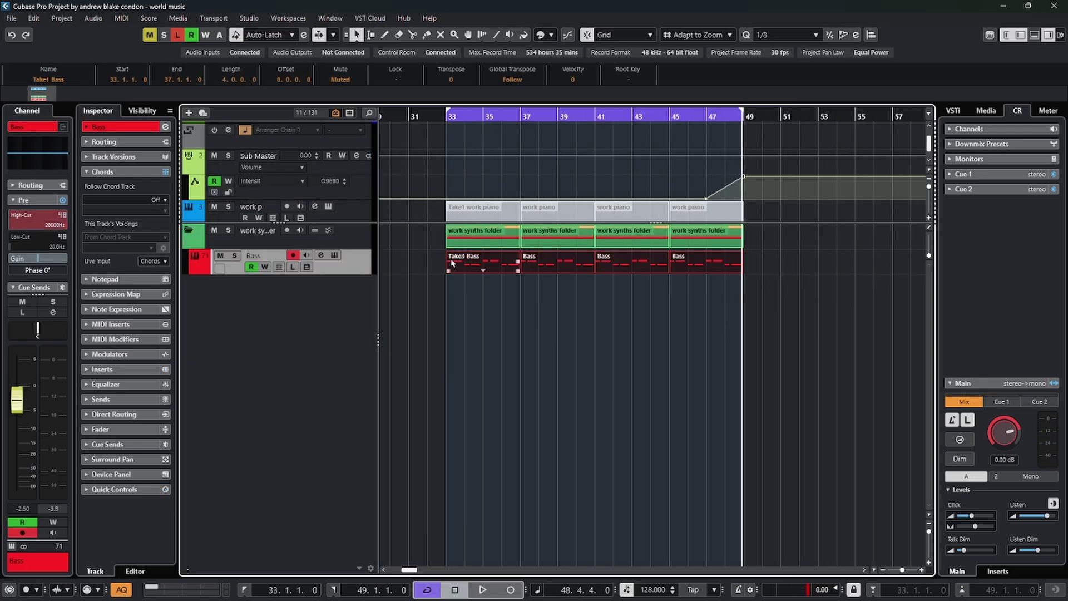
Move the bass and kick parts onto duplicate tracks and organize them in bass and drum folders with group channels.
drag(465, 266, 466, 298)
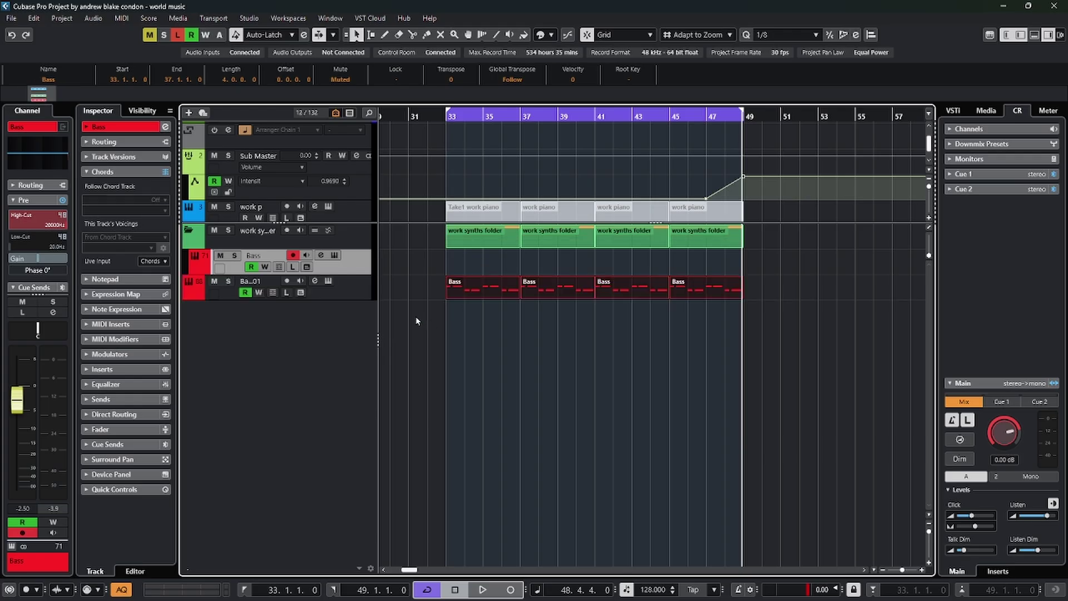
click(357, 315)
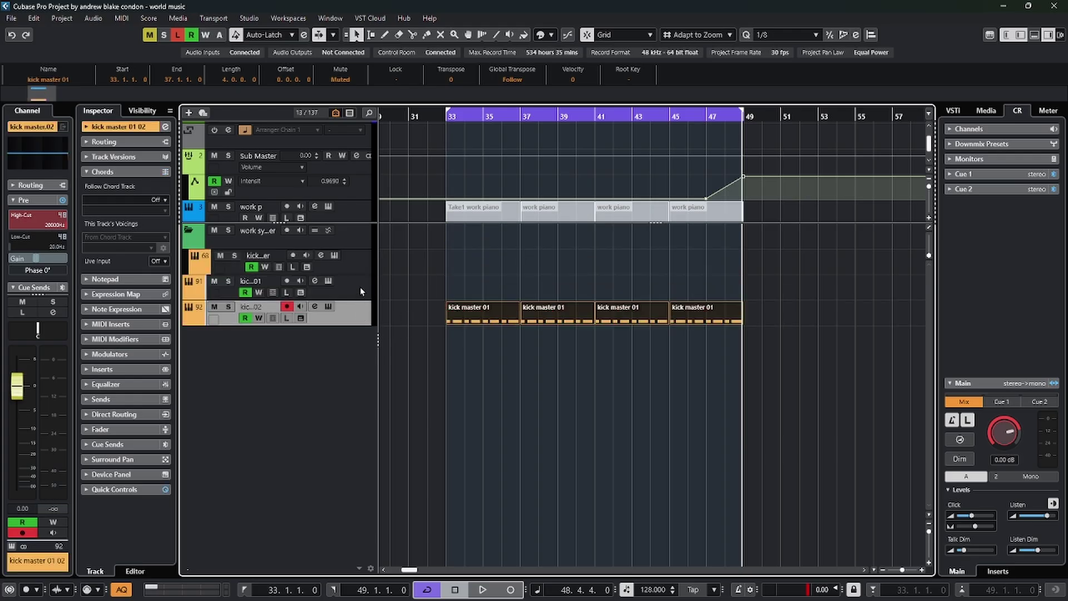
shift+click(359, 286)
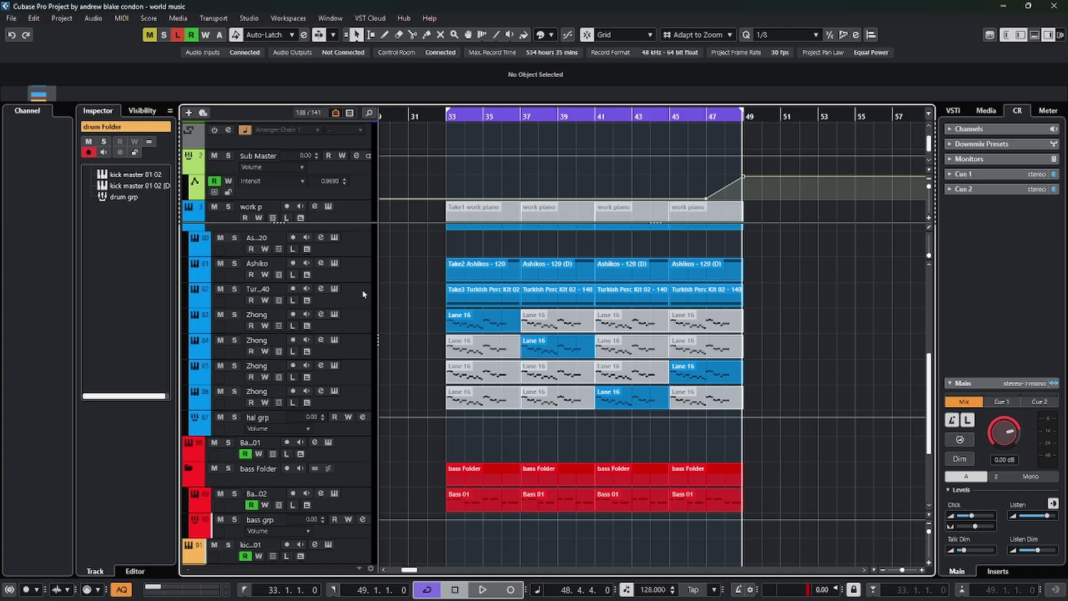
Duplicate the Turkish Perc Kit 02 track, place both in a perc folder with a perc group, and color them orange-red.
click(362, 294)
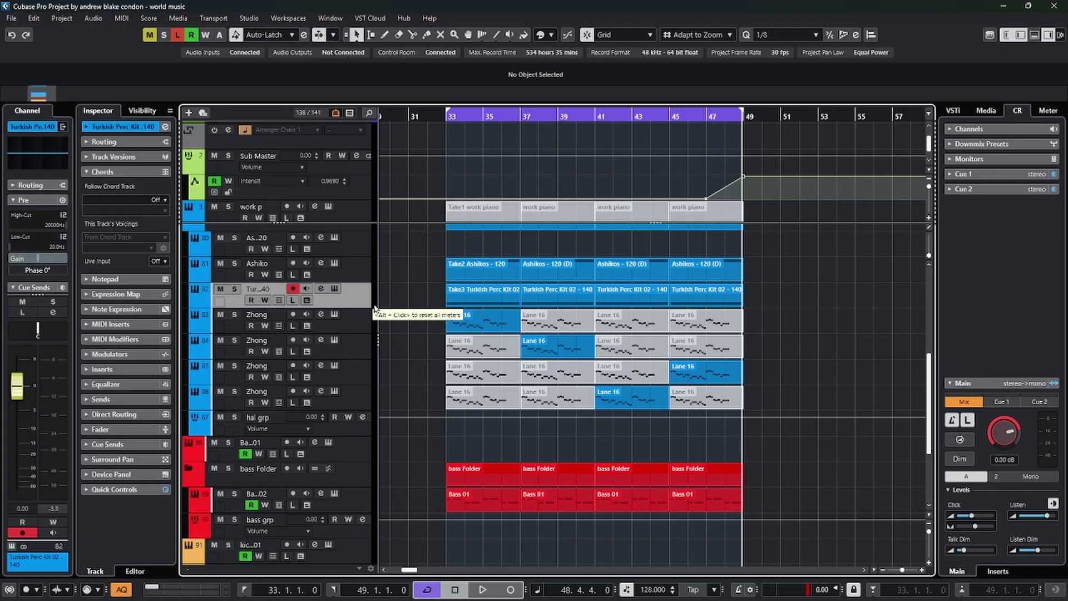
key(alt+s)
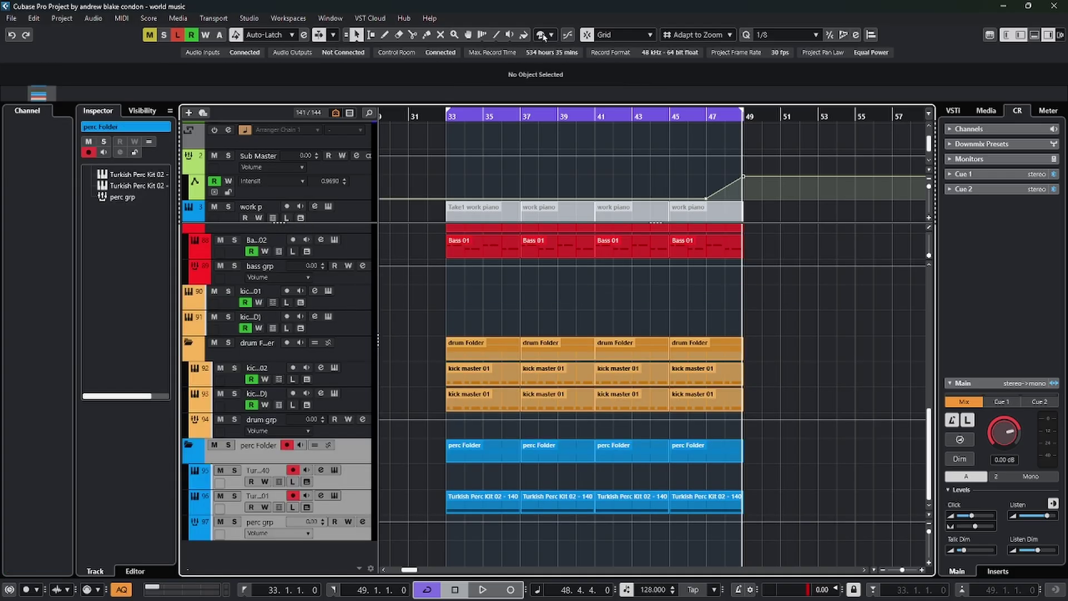
click(543, 36)
click(546, 85)
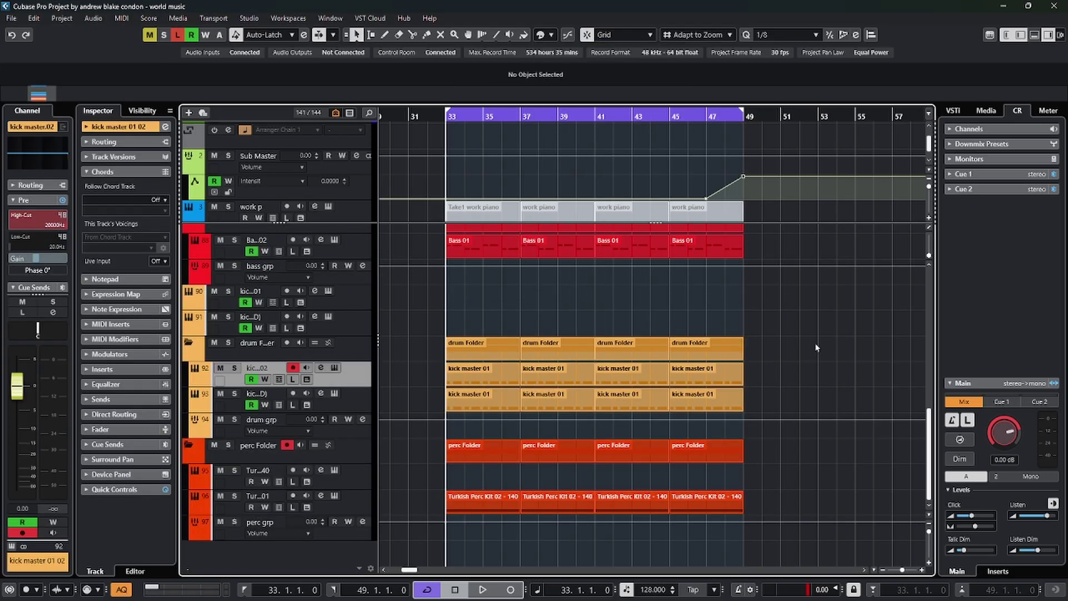
Play the arrangement from bar 33 and look over the world instrument tracks.
key(space)
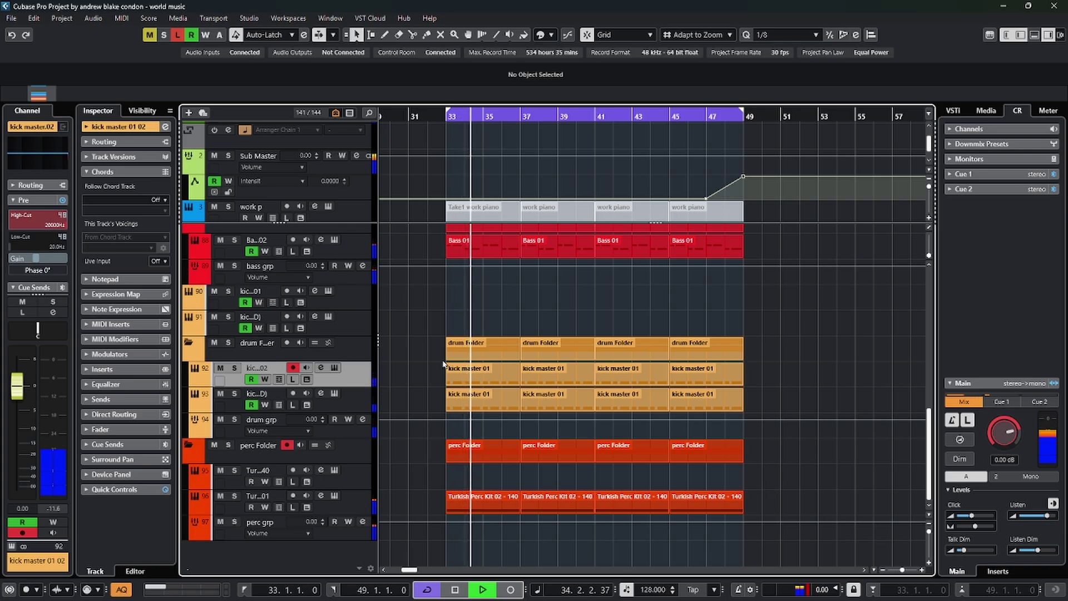
scroll(489, 301, up, 5)
scroll(492, 300, up, 8)
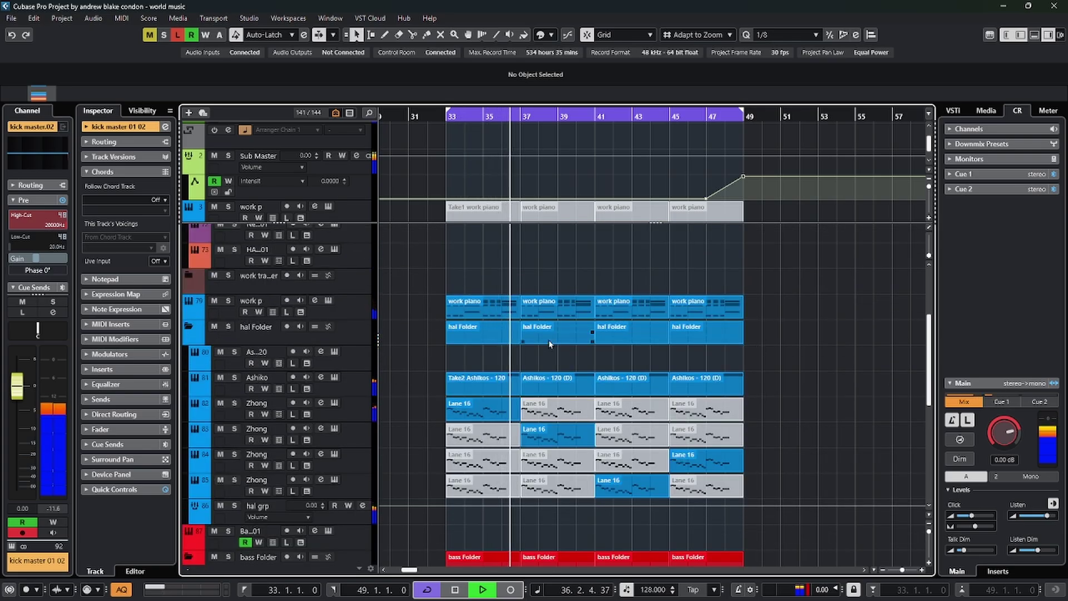
Solo the duplicated Turkish Perc Kit 02 track from bar 33 and audition its phrase with the HALion 7 instrument open.
click(354, 505)
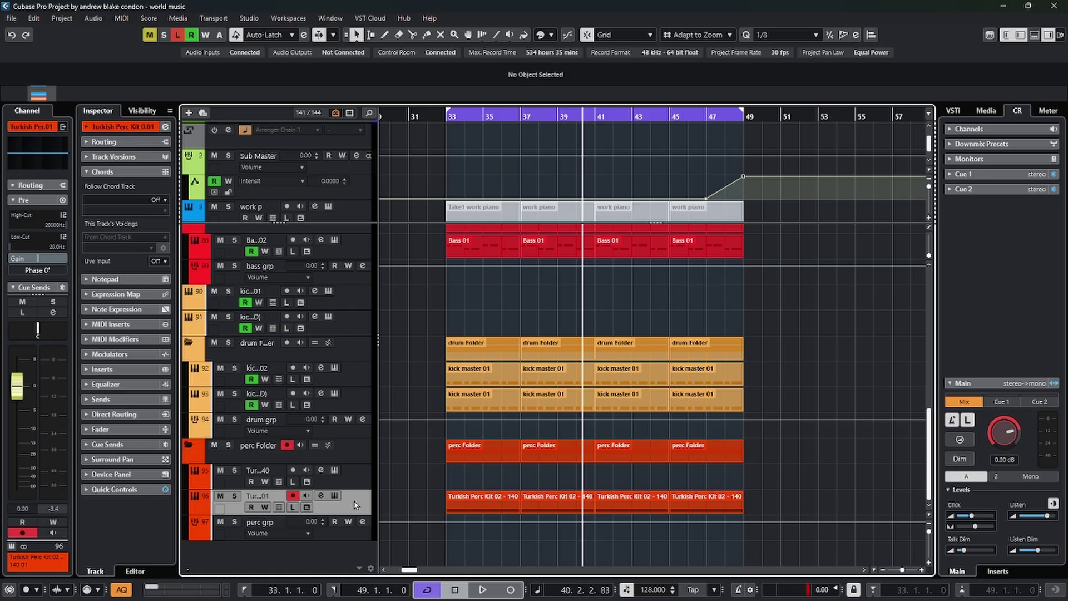
click(234, 259)
key(KP_1)
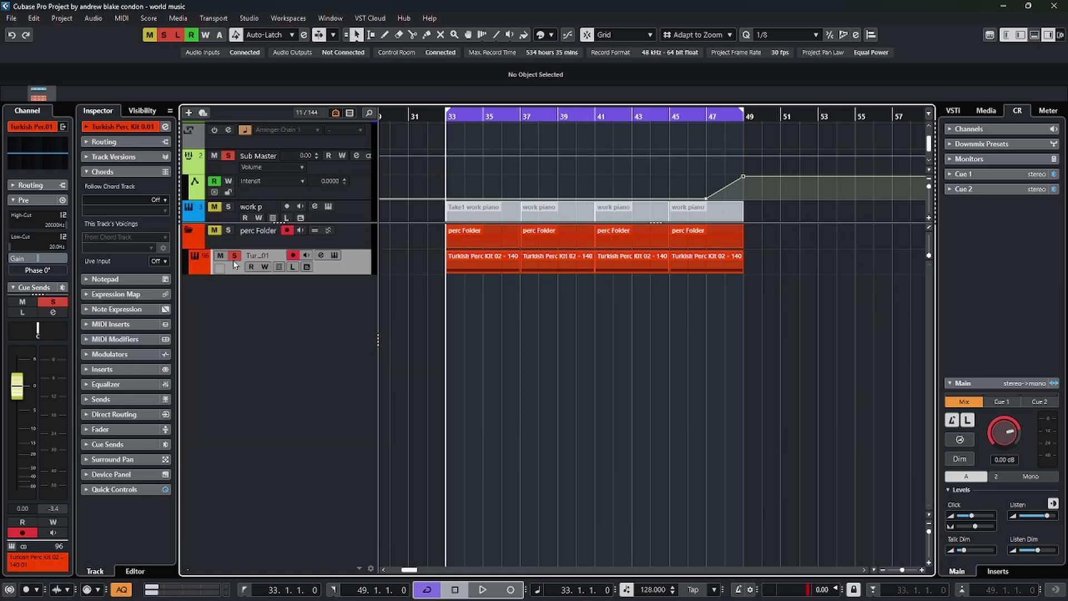
key(space)
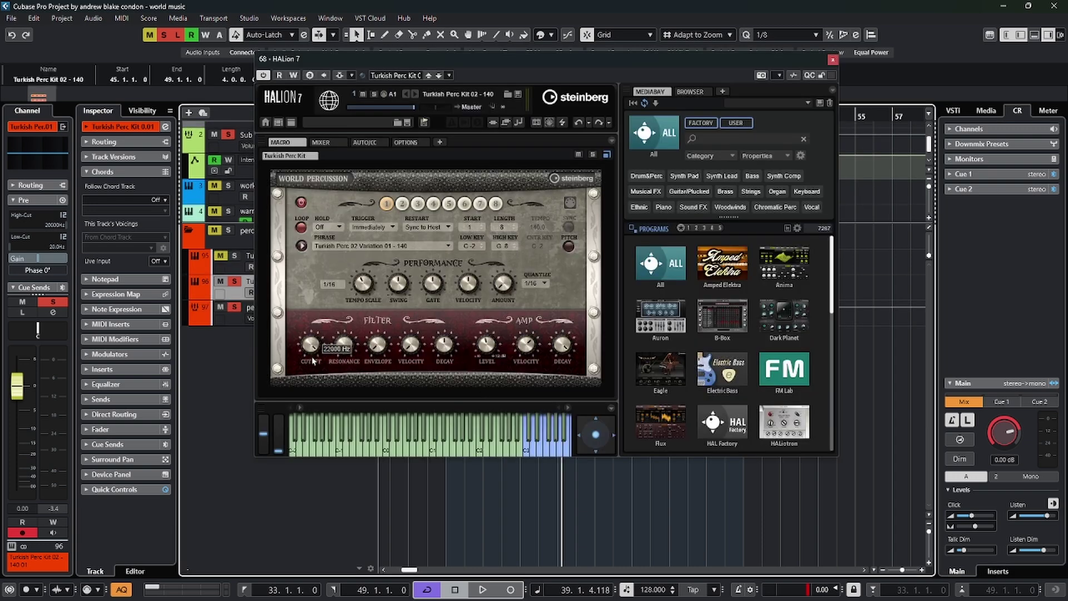
key(space)
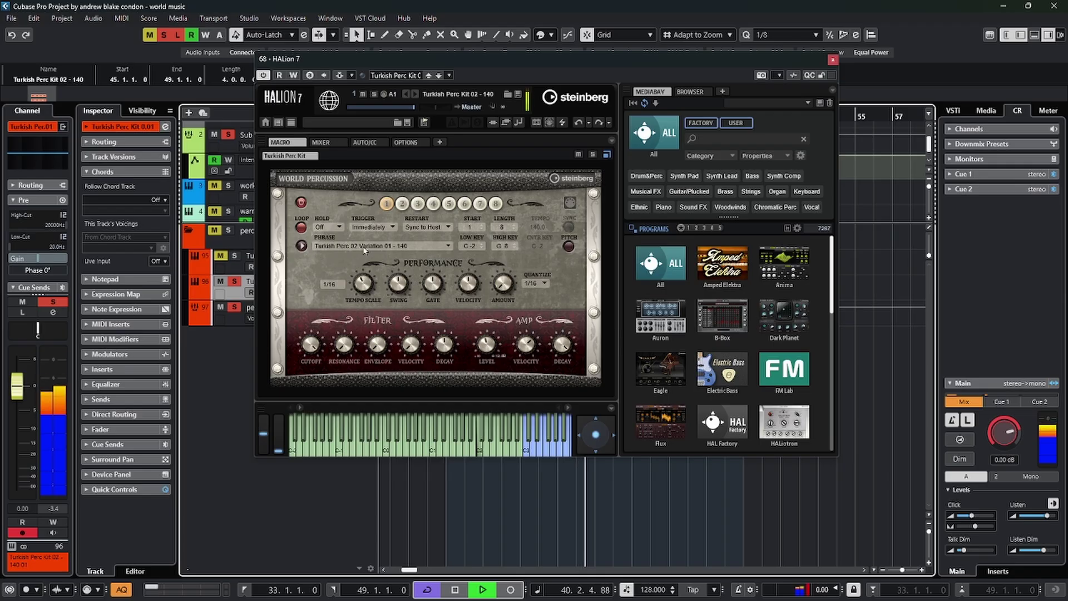
key(space)
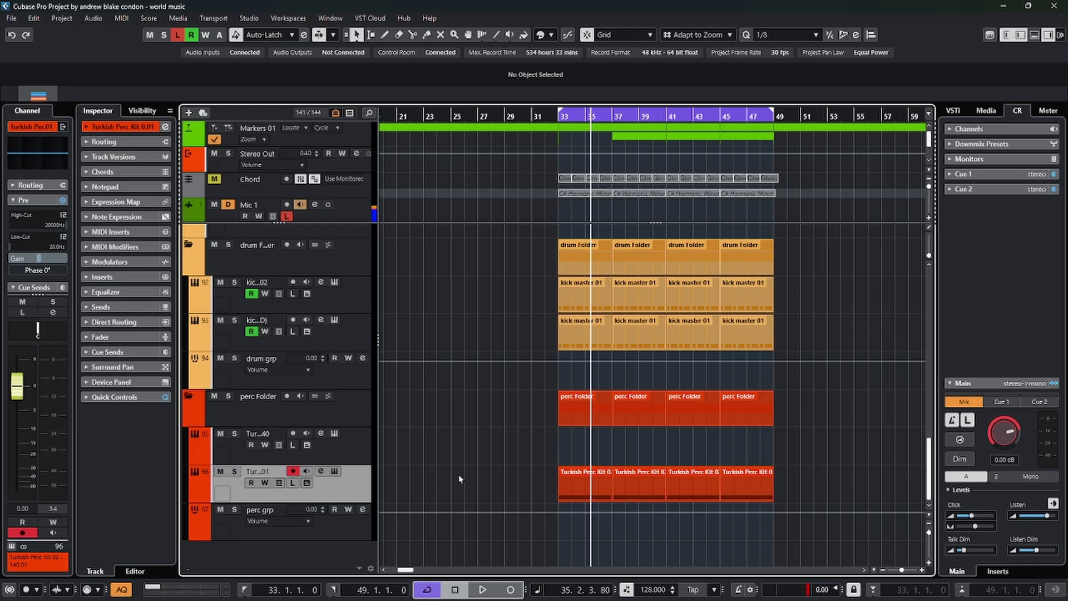
Inspect the sustained C2 trigger note of the first Turkish Perc Kit 02 part in the Key Editor, then close the editor.
double_click(581, 491)
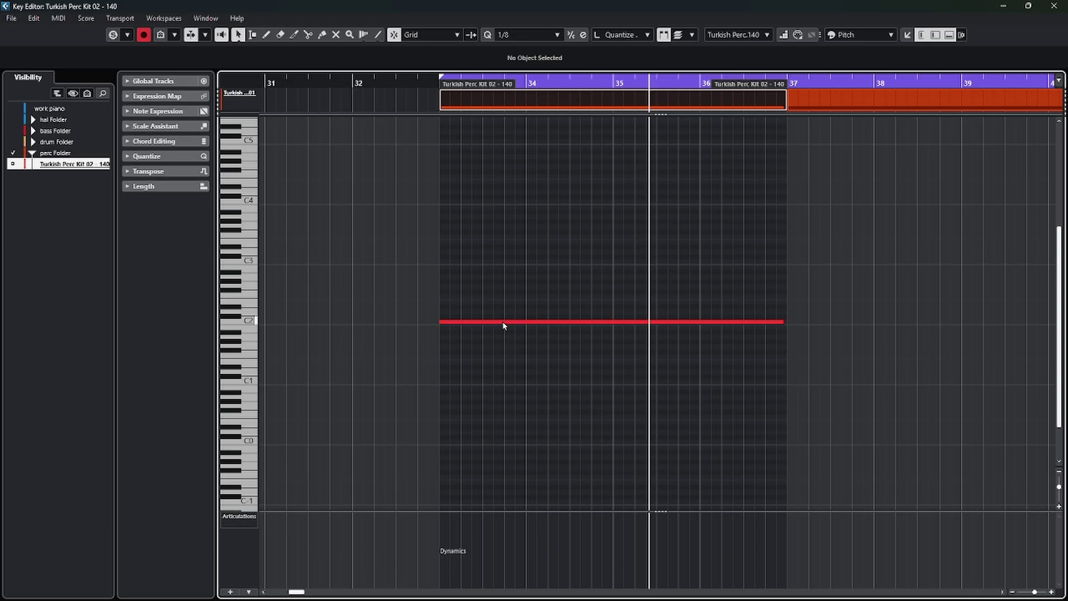
click(499, 322)
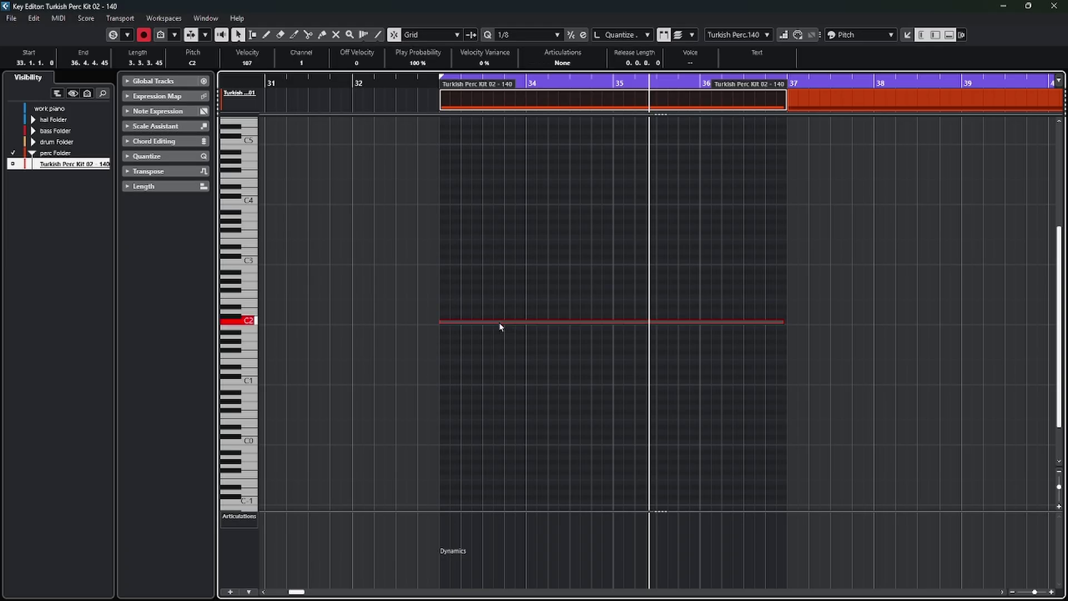
key(Return)
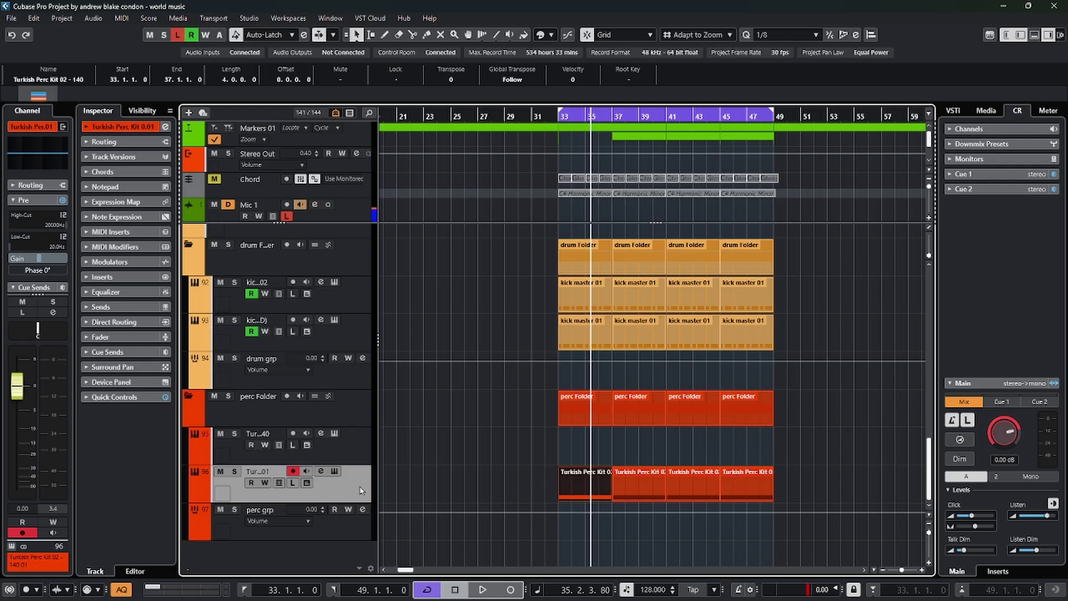
Duplicate the Turkish Perc Kit 02 track without its parts and open the source track's HALion 7 instrument.
key(ctrl+shift+d)
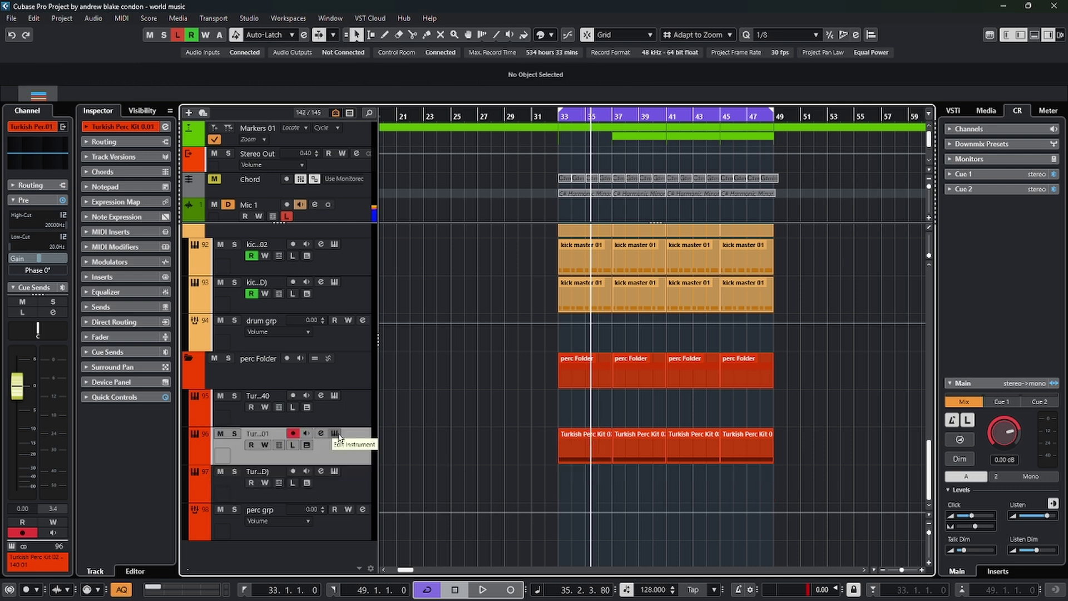
click(336, 434)
click(335, 434)
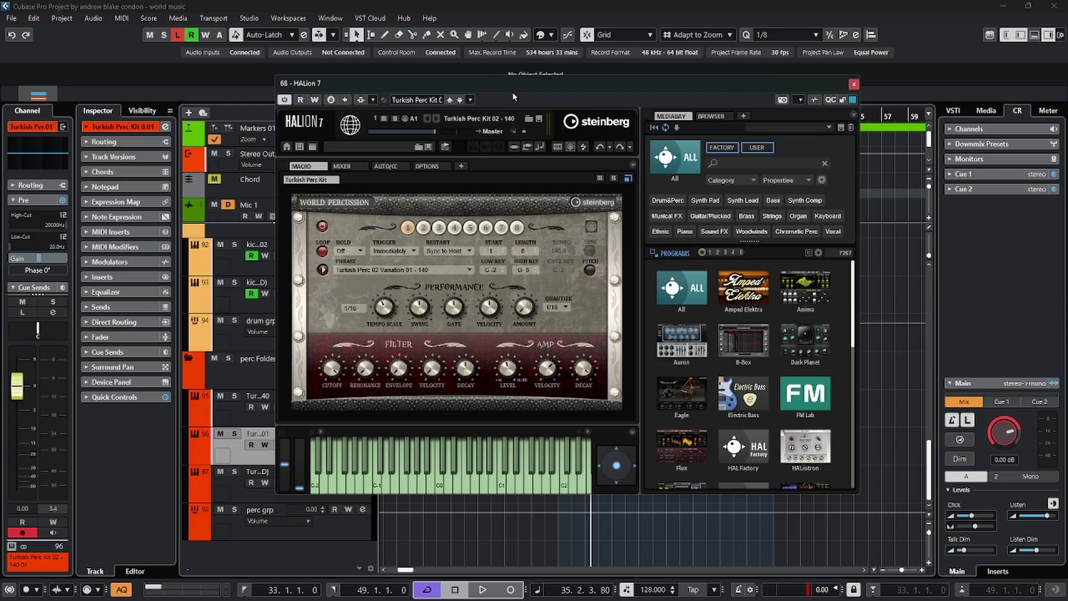
Place the Turkish Perc 02 Variation 01 phrase from HALion 7 at bar 33 of the duplicated track and inspect its notes in the Key Editor.
drag(500, 86, 343, 30)
mouse_move(434, 175)
mouse_down()
mouse_move(487, 366)
mouse_move(533, 417)
mouse_move(562, 482)
mouse_up()
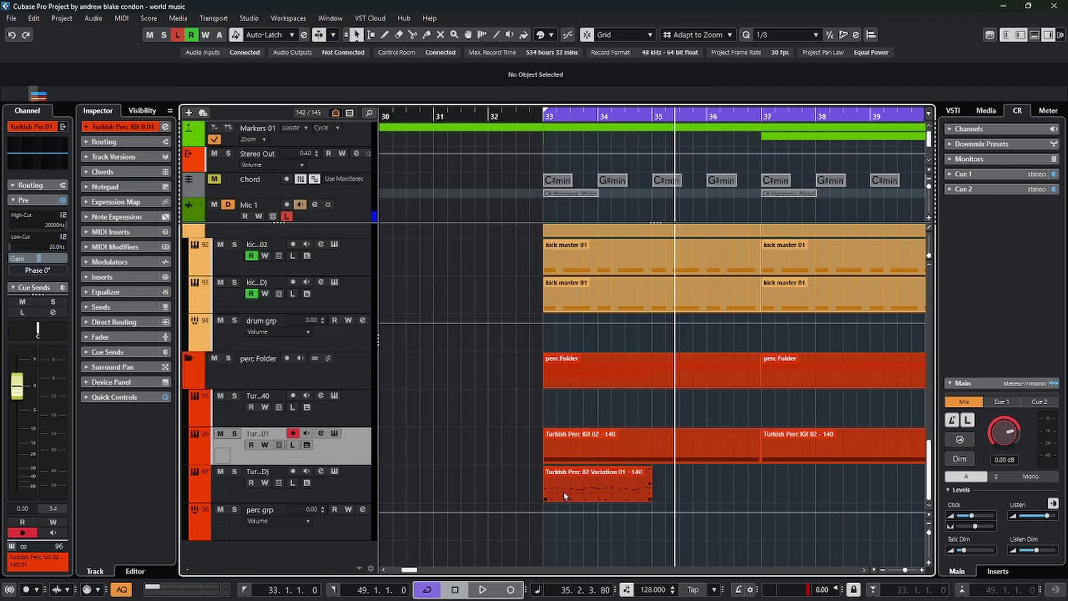
double_click(543, 488)
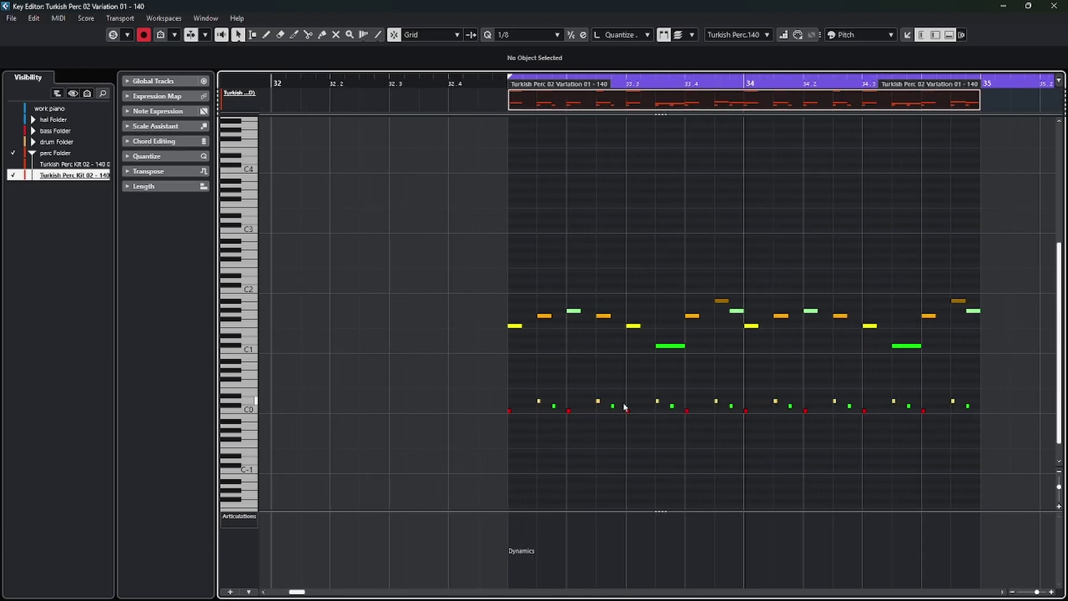
click(521, 401)
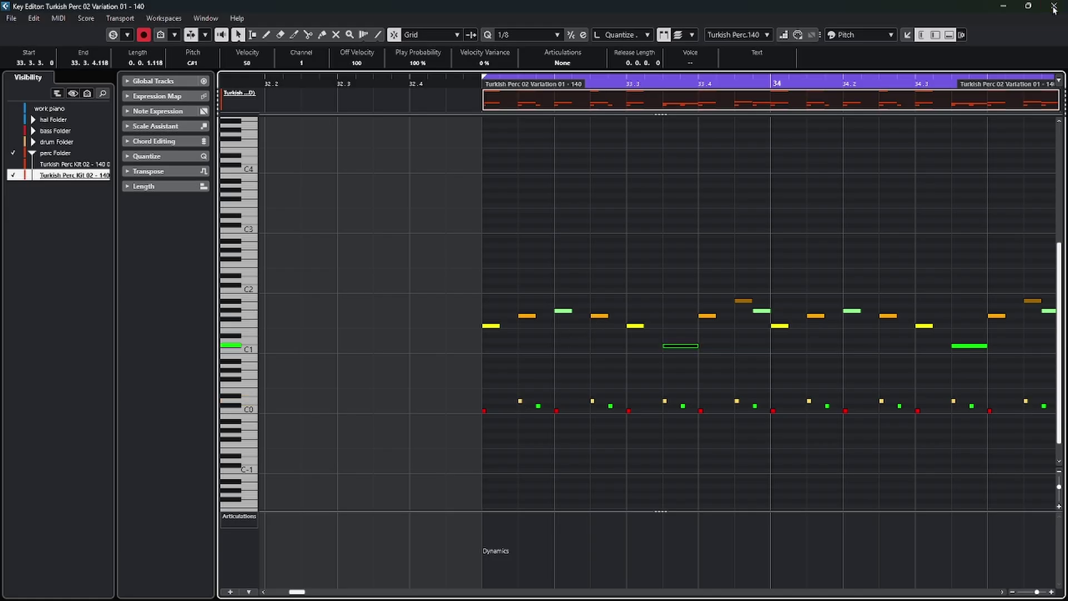
click(1053, 6)
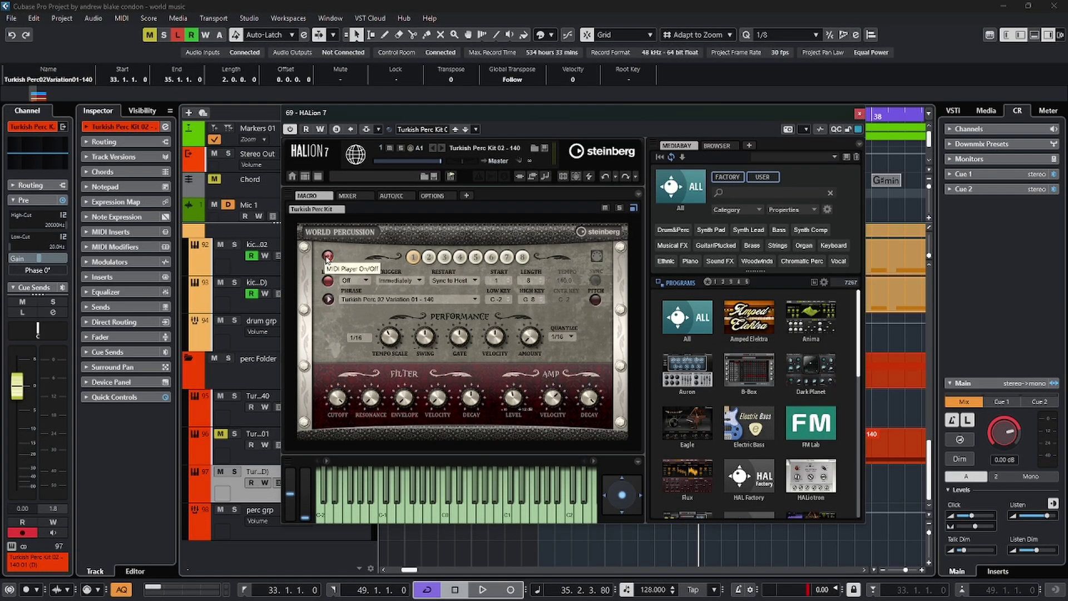
Turn off the MIDI player in the duplicated track's HALion 7 and audition single percussion sounds on its keyboard.
click(327, 257)
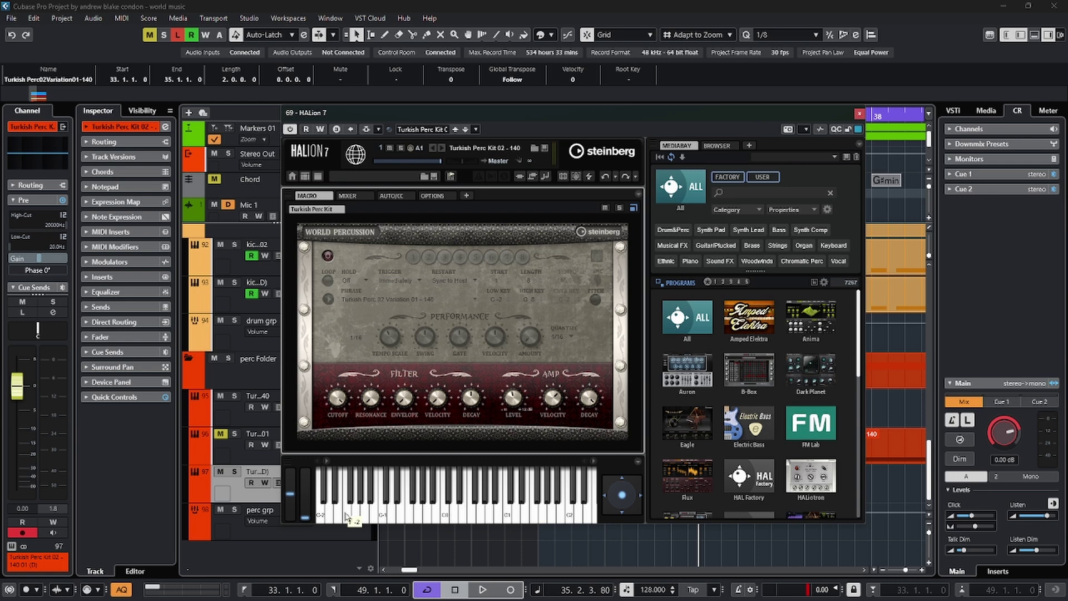
drag(346, 516, 495, 514)
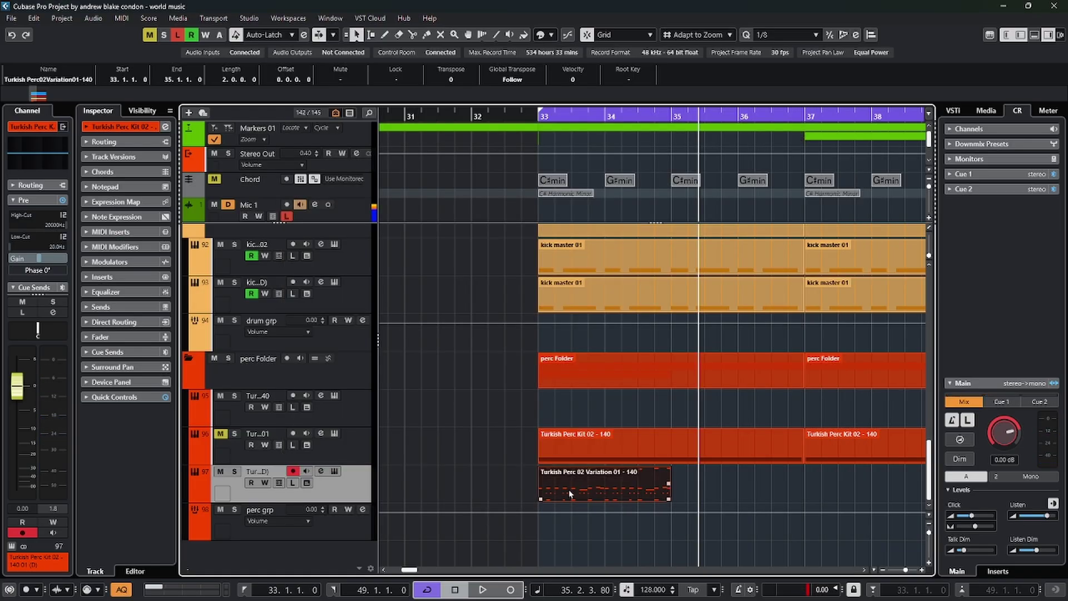
Audition individual notes of the Turkish Perc 02 Variation 01 part in the Key Editor, then close the editor.
double_click(579, 491)
scroll(611, 490, down, 1)
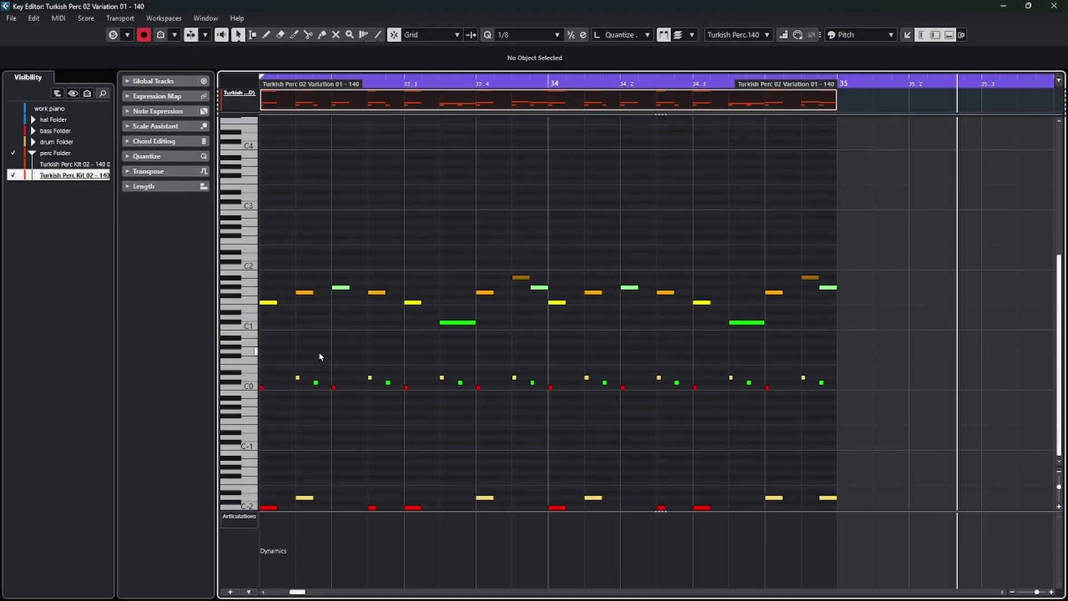
click(269, 303)
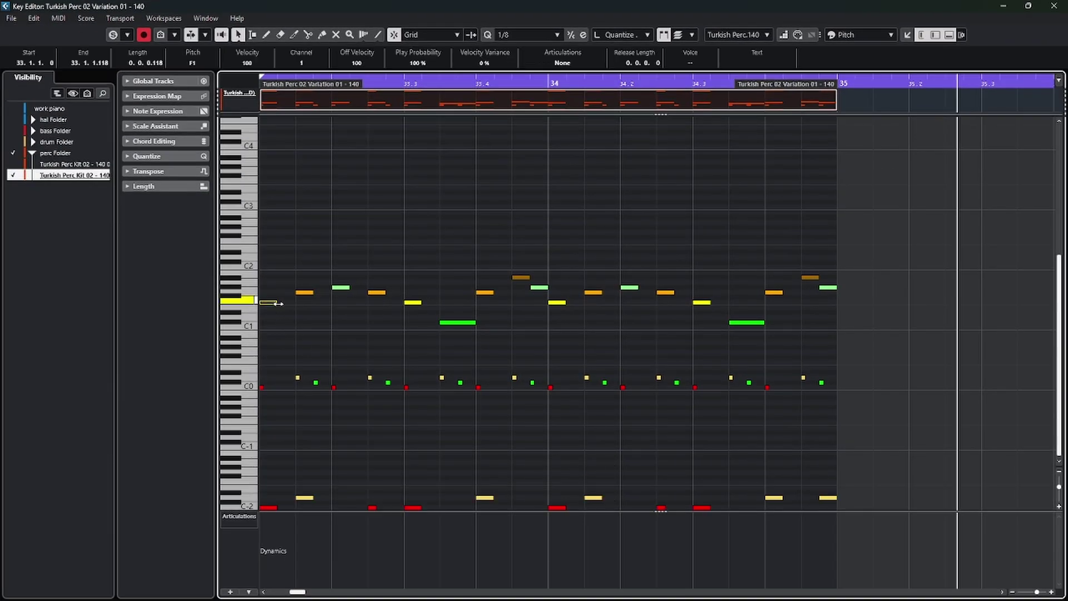
click(305, 293)
click(457, 323)
click(388, 382)
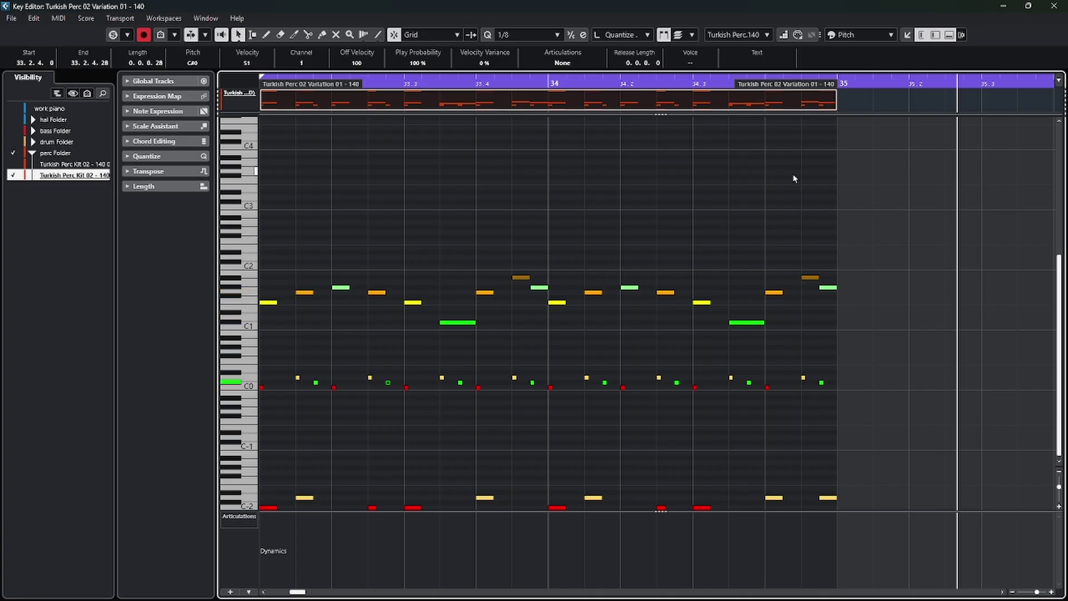
click(1055, 6)
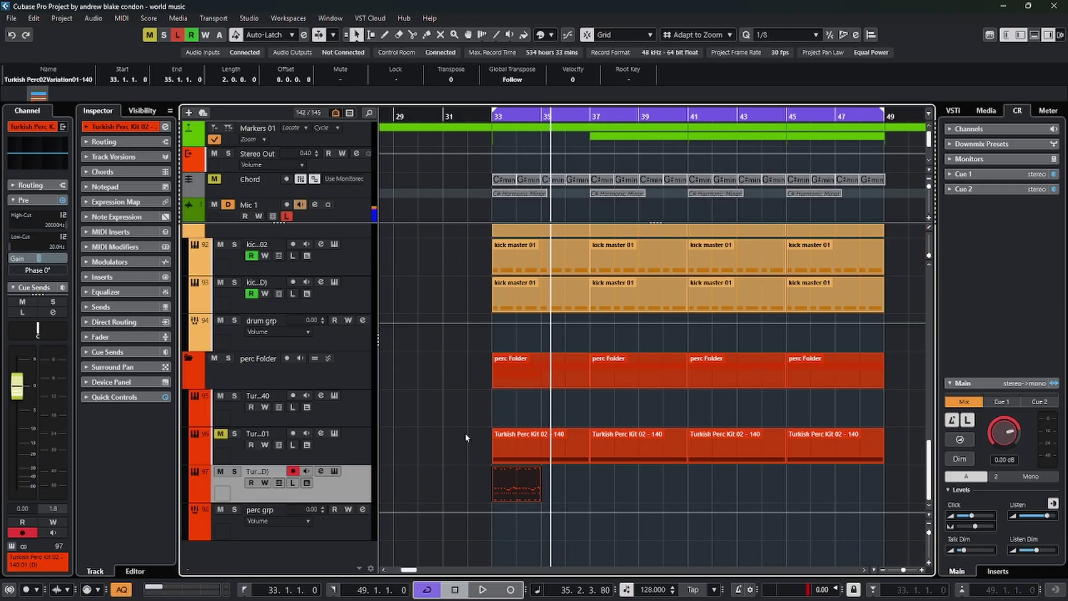
Audition phrase slots 1, 2, 3 and 5 in the source Turkish Perc Kit 02 track's HALion 7.
click(334, 471)
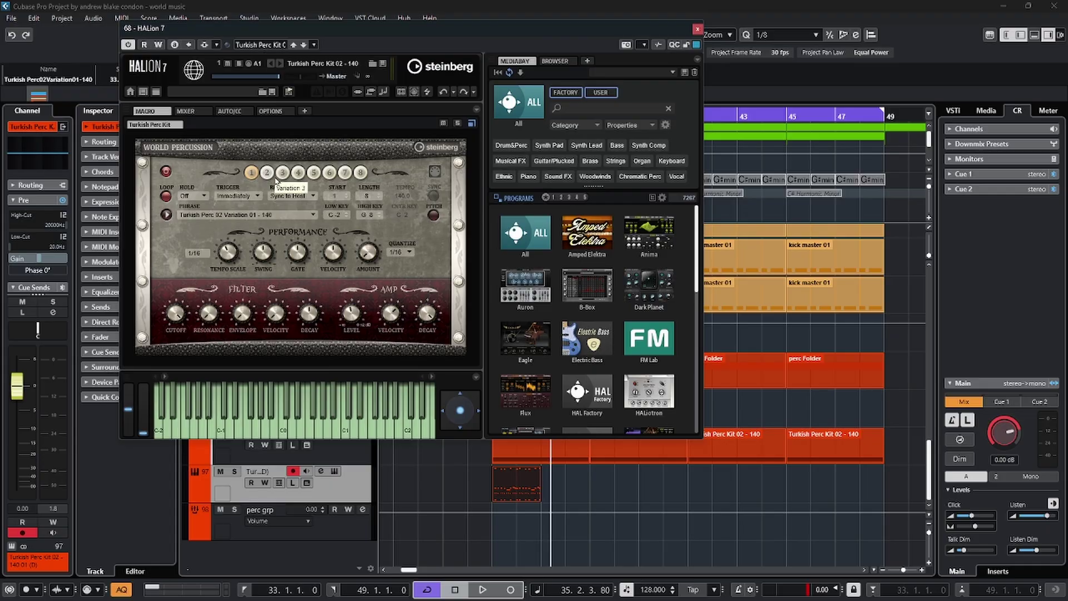
key(Up)
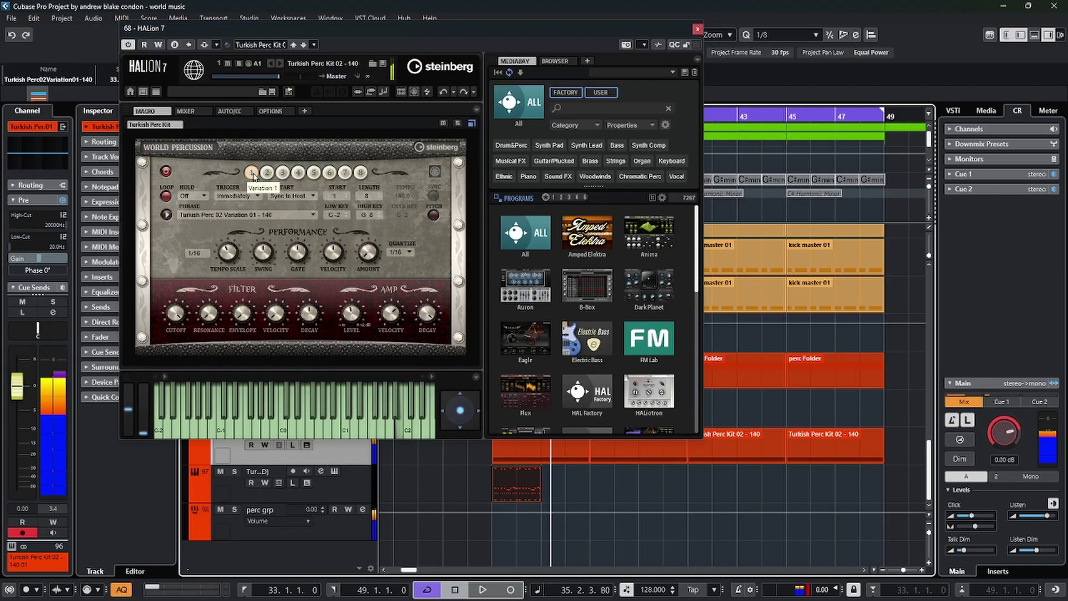
click(267, 174)
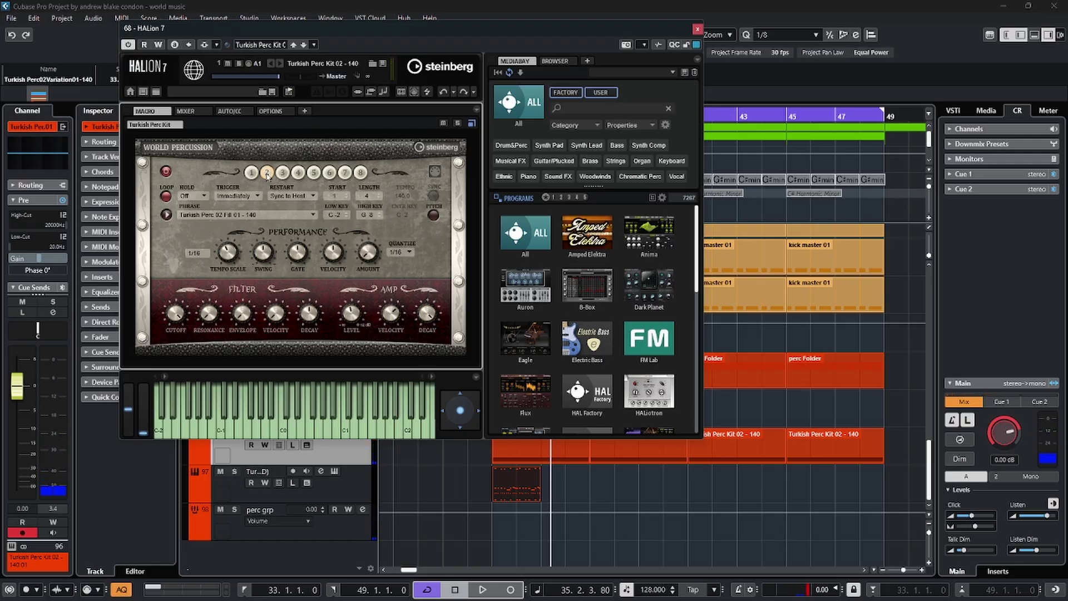
click(283, 173)
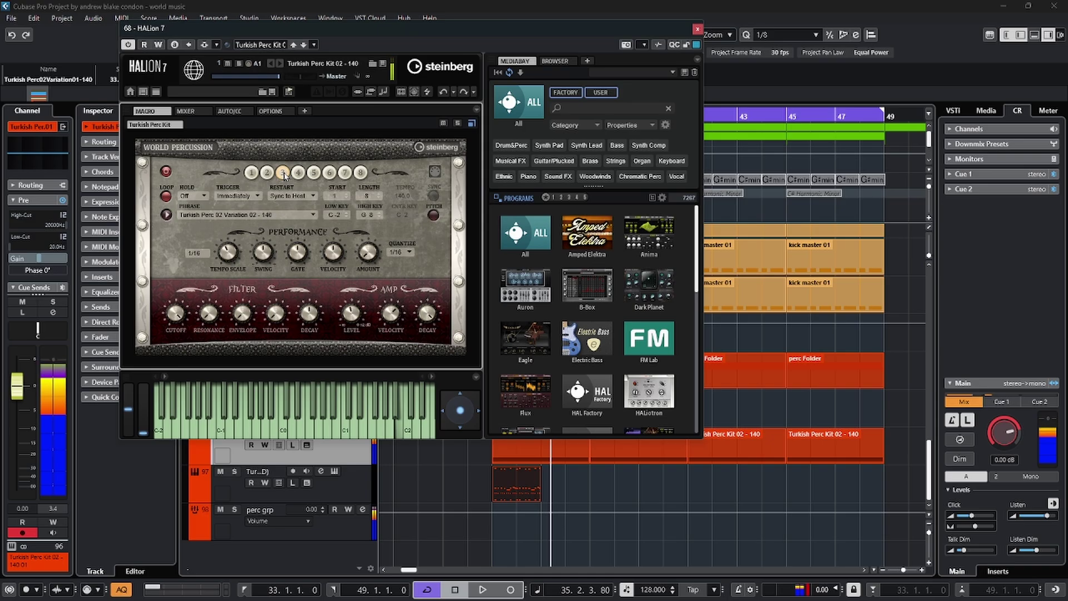
click(314, 173)
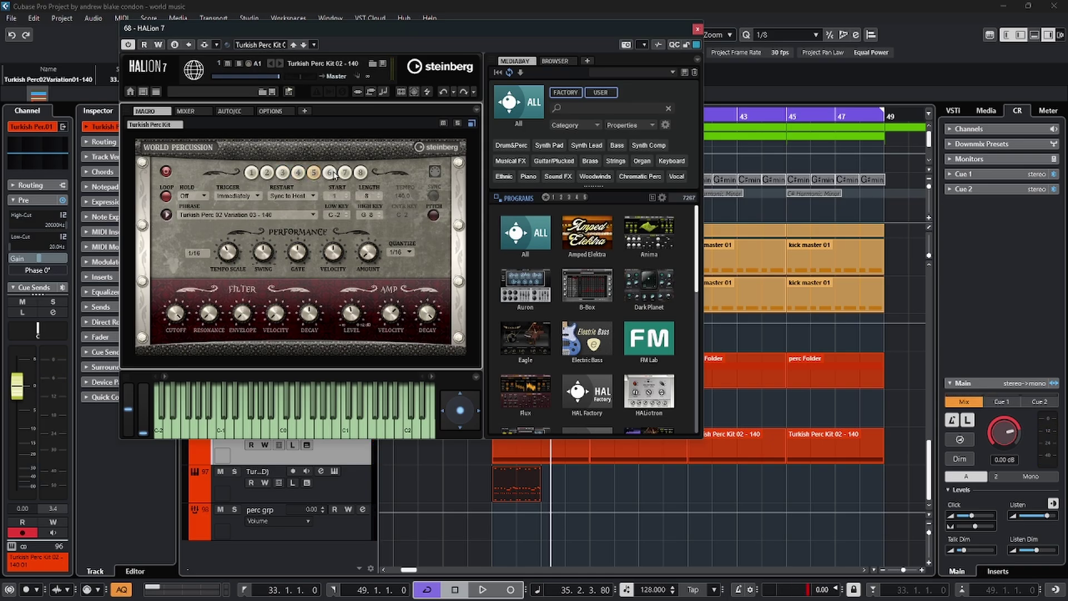
Place further Turkish Perc 02 phrases on the duplicated track: variations at bars 37, 41 and 45, fills at bars 36, 40, 44 and 48.
click(267, 174)
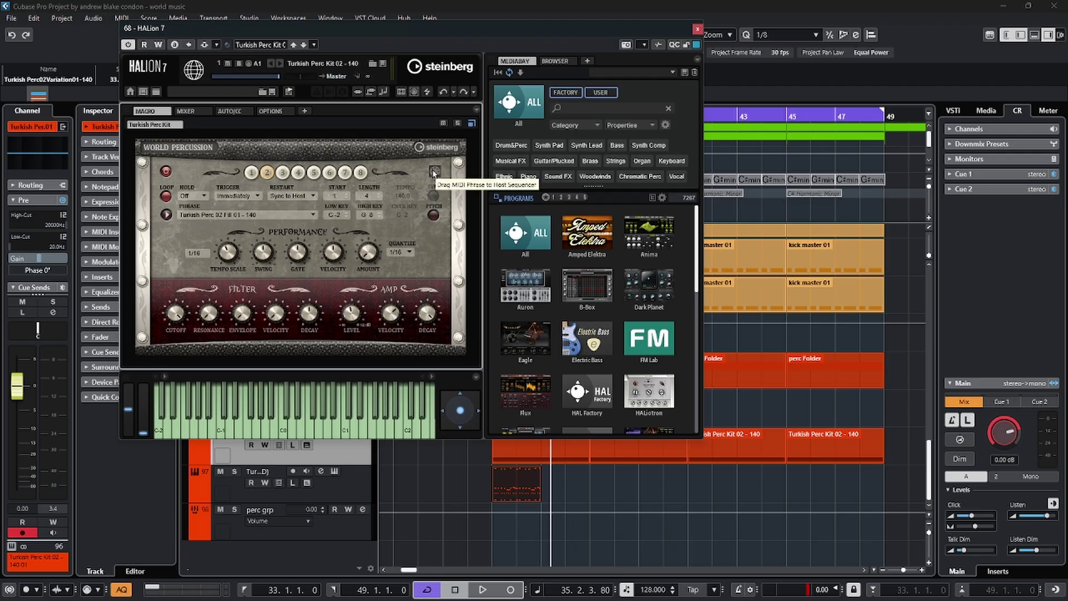
drag(434, 173, 605, 495)
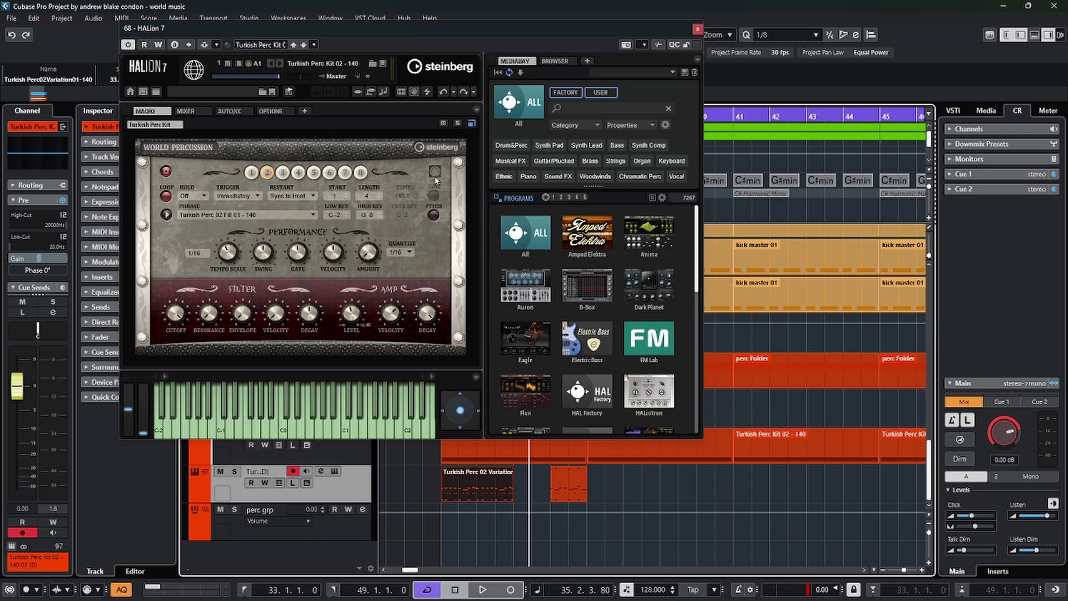
click(283, 174)
drag(526, 369, 572, 449)
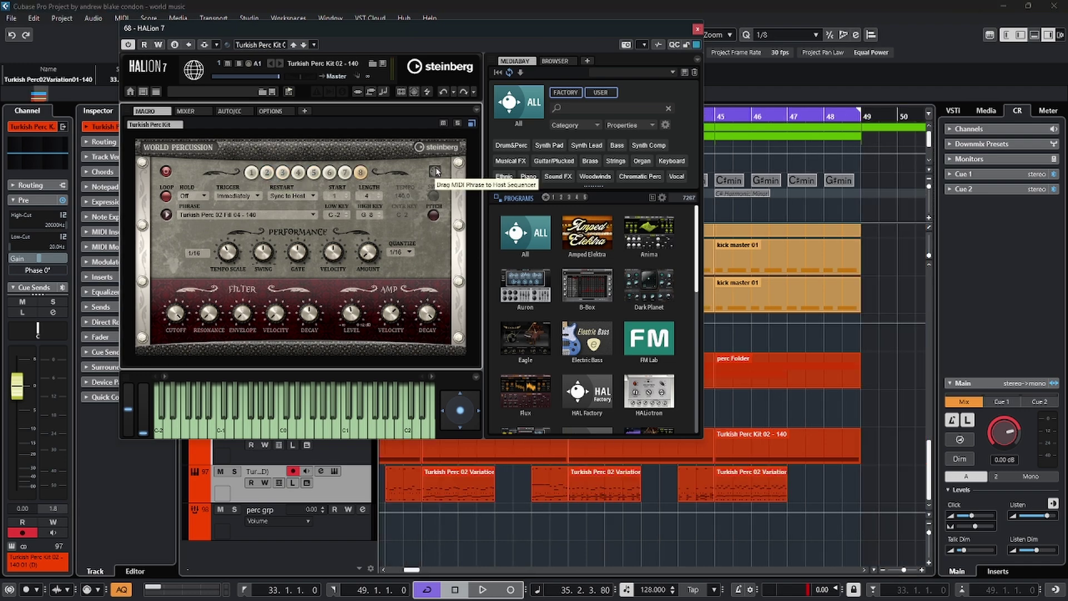
drag(435, 171, 825, 484)
scroll(611, 486, left, 4)
scroll(611, 485, right, 4)
scroll(612, 486, right, 3)
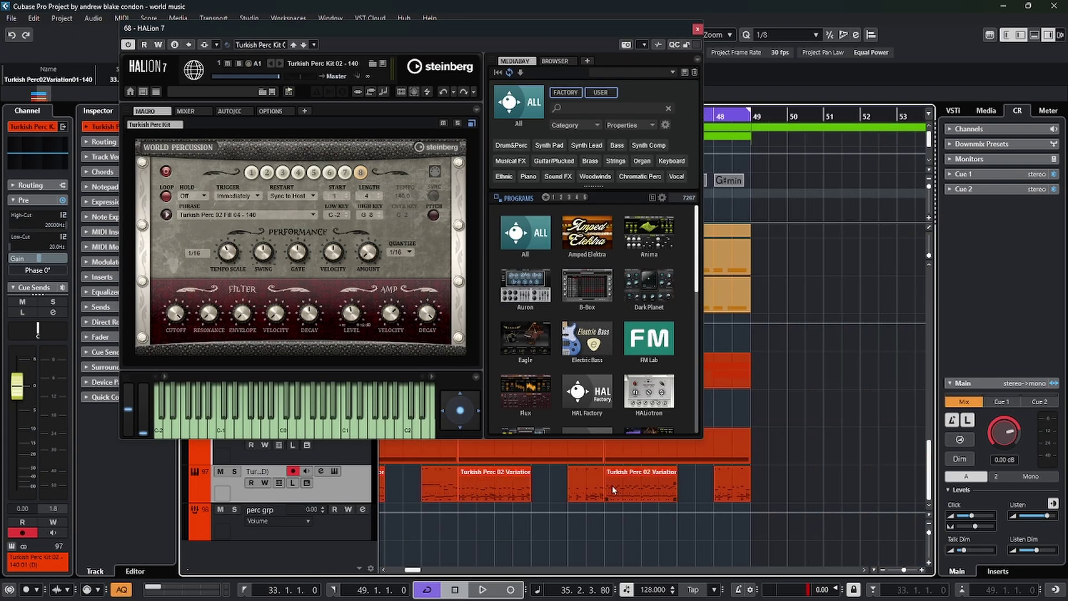
scroll(611, 486, left, 6)
Fill the gaps at bars 35, 39, 43 and 47 by duplicating one-bar ranges of the preceding variation phrases.
click(466, 475)
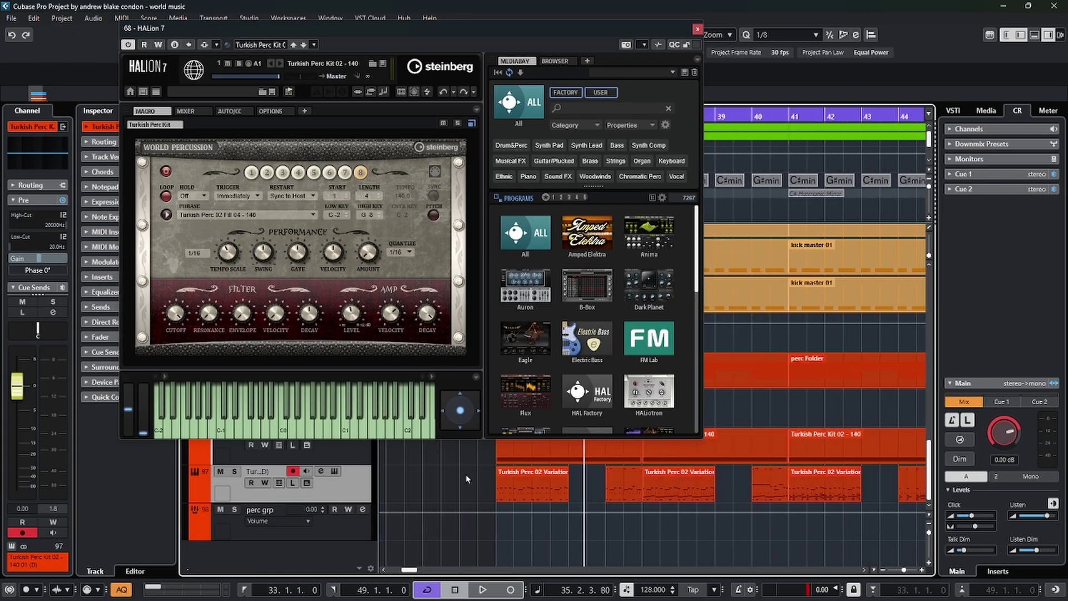
right_click(466, 475)
click(478, 474)
drag(493, 496, 531, 488)
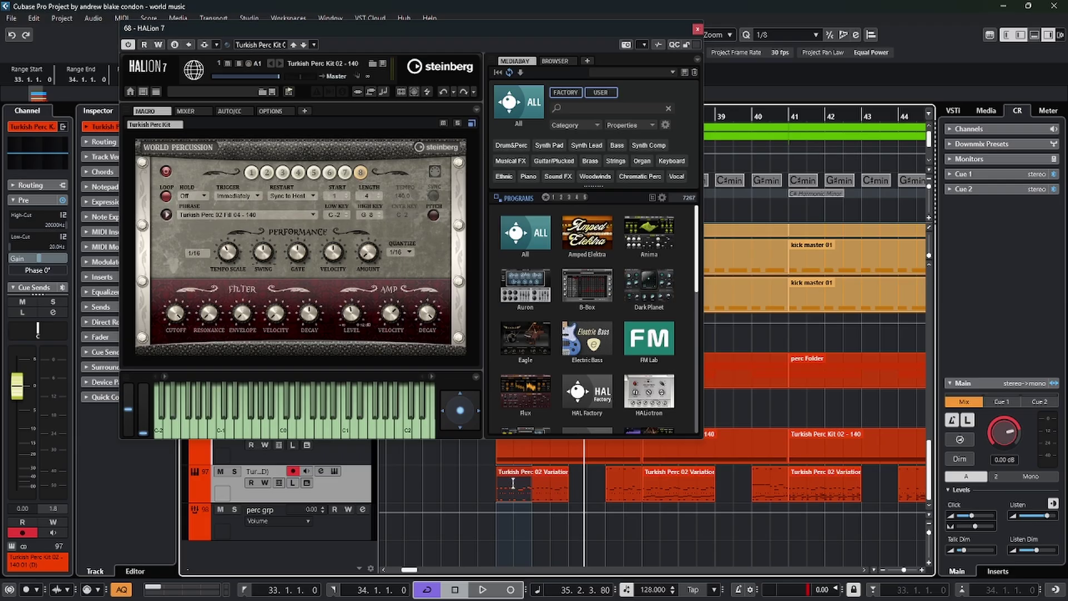
key(ctrl+d)
key(ctrl+d)
drag(645, 483, 733, 503)
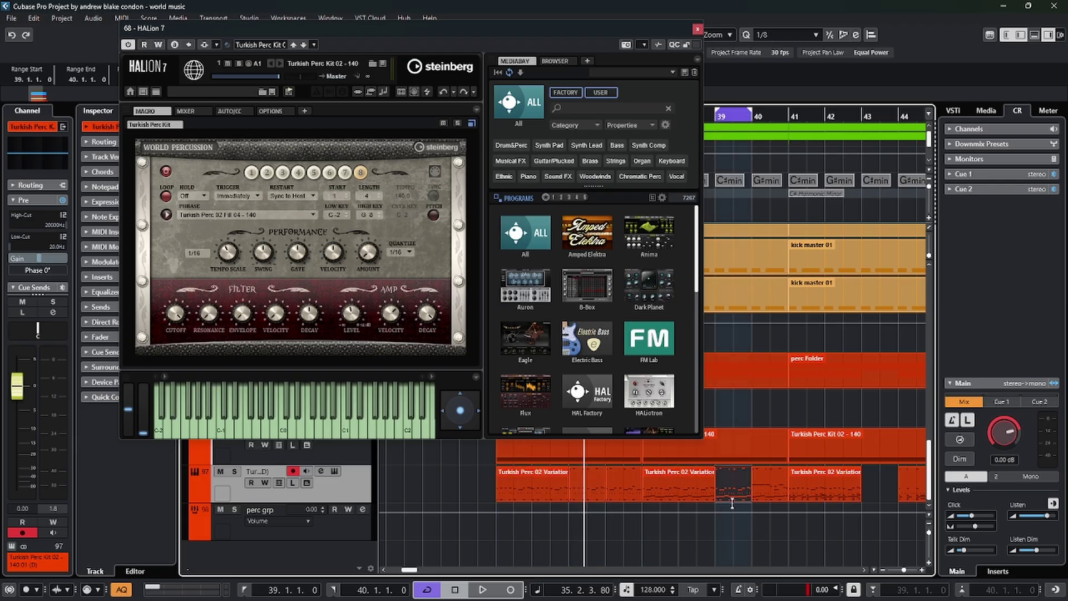
scroll(732, 503, right, 3)
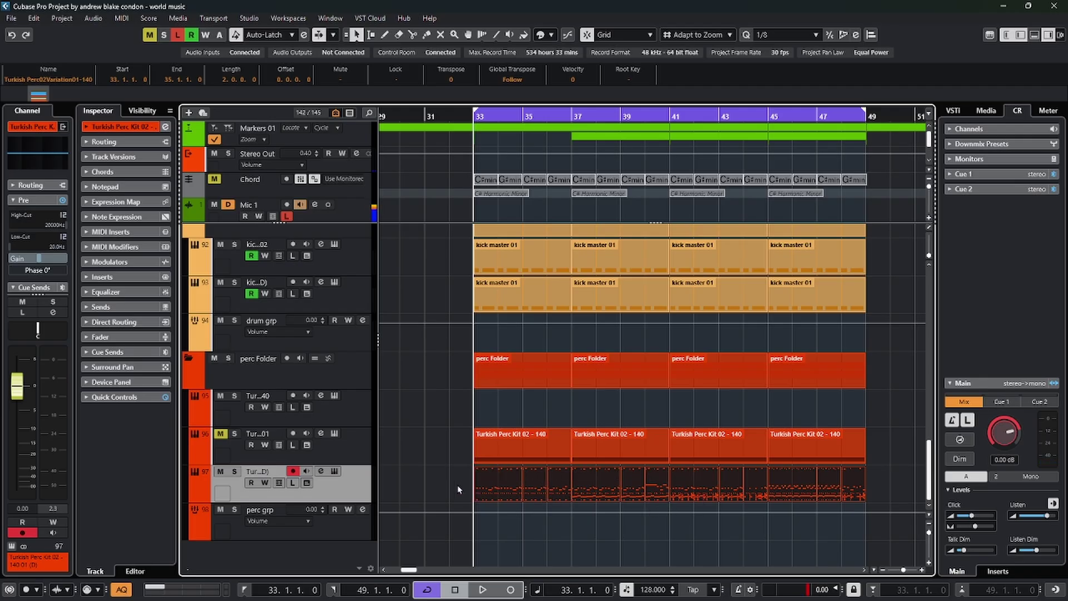
Play the arrangement from bar 33 to bar 49 to check the completed Turkish percussion track.
key(space)
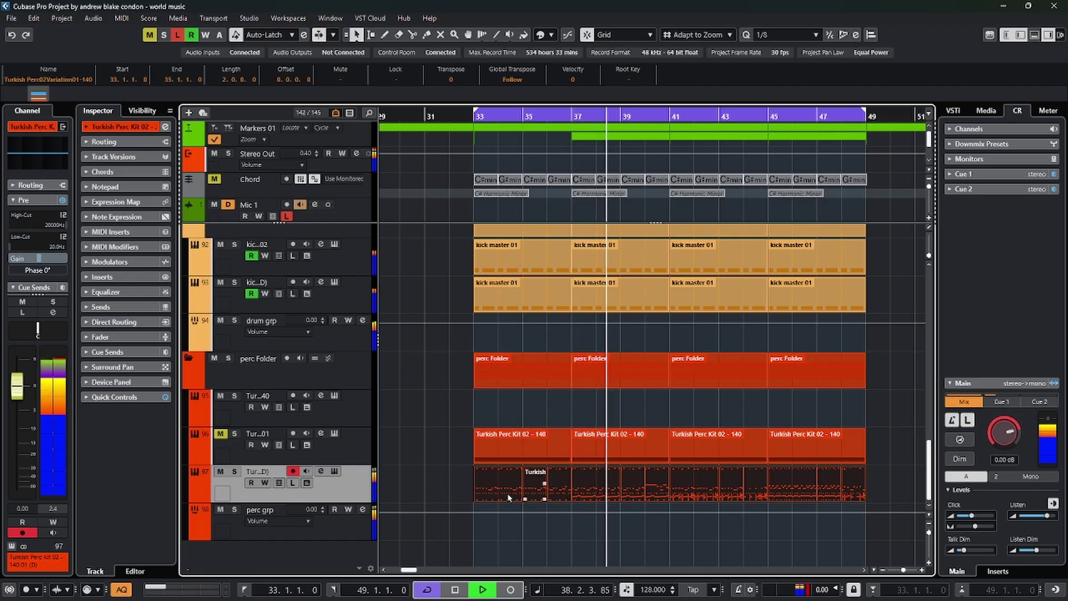
click(32, 258)
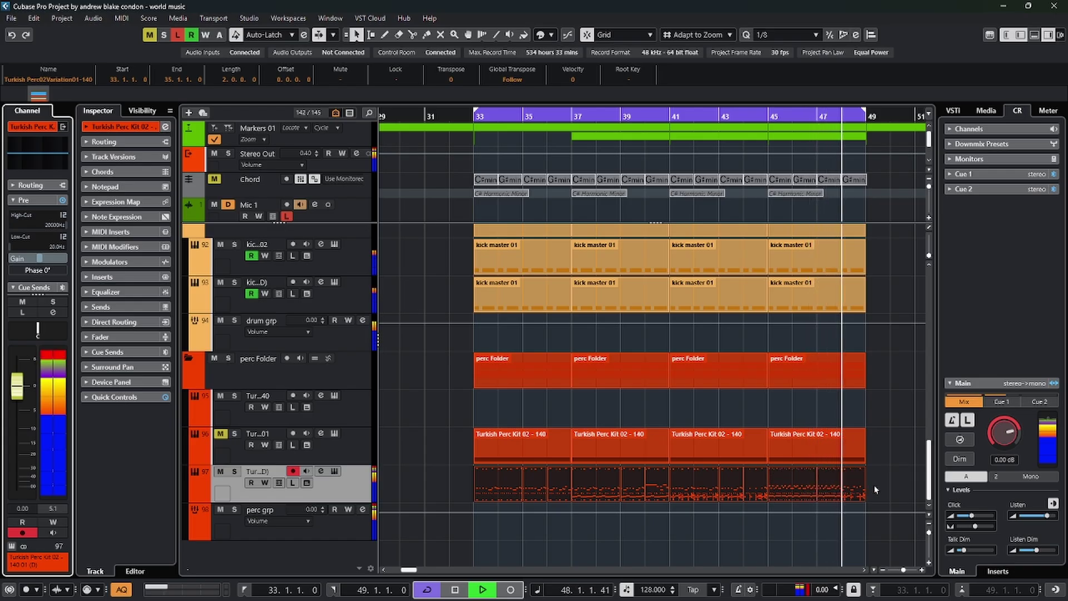
key(space)
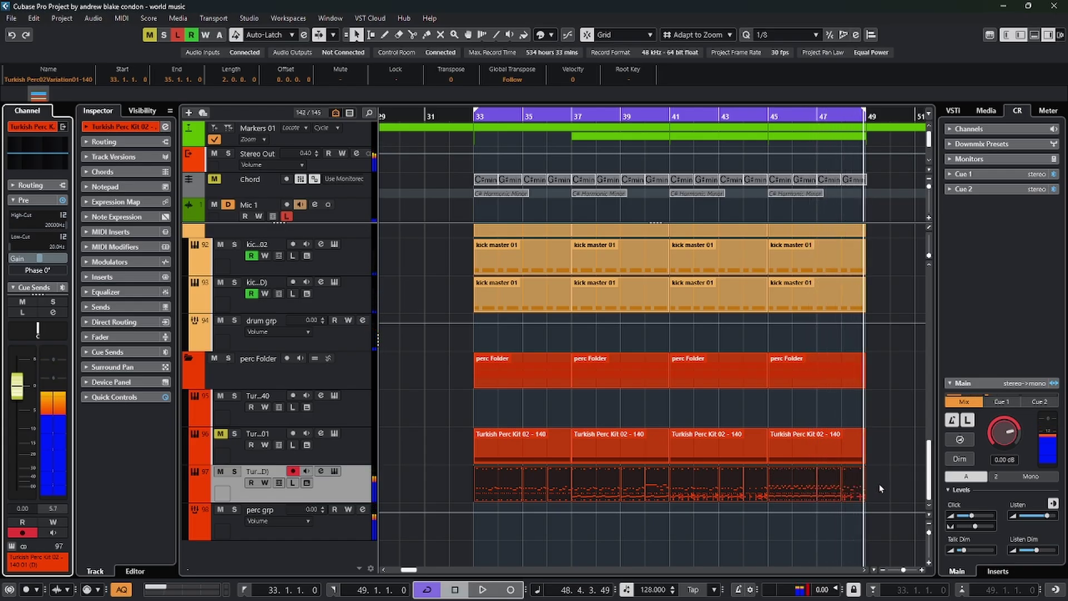
Join all phrase parts on the duplicated Turkish Perc Kit 02 track into one part spanning bars 33 to 49.
click(428, 485)
drag(428, 485, 862, 492)
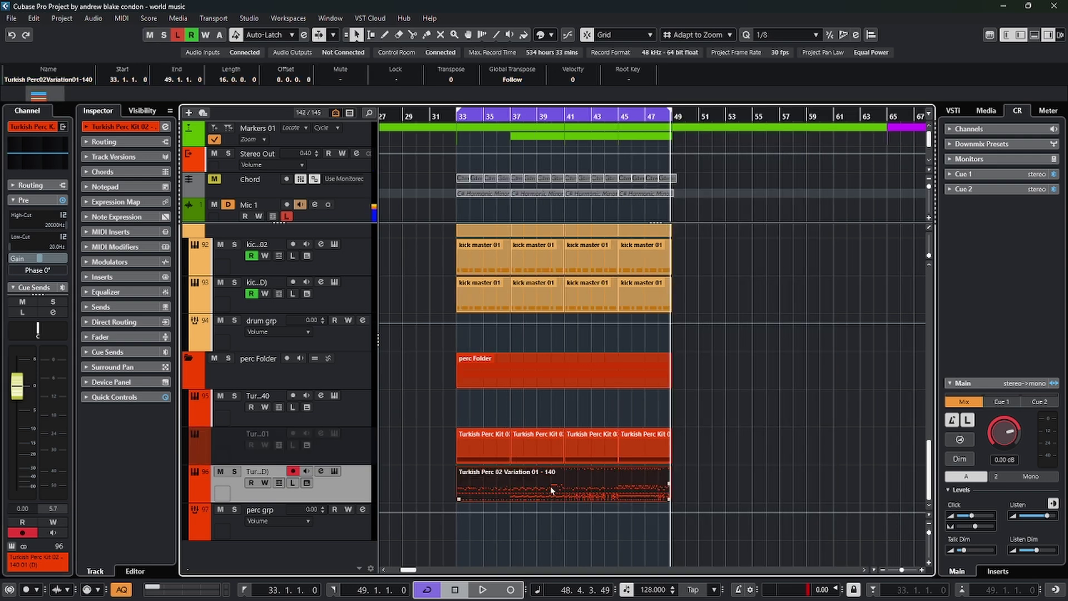
Dissolve the joined Turkish percussion part into separate pitches with Optimized Display and look over the resulting tracks.
click(122, 18)
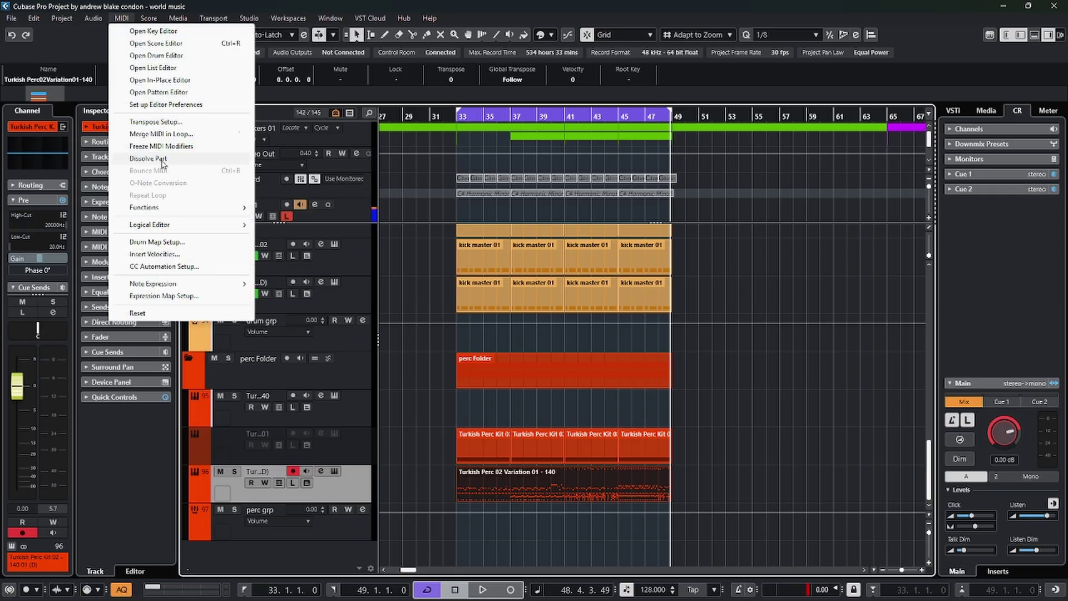
click(162, 159)
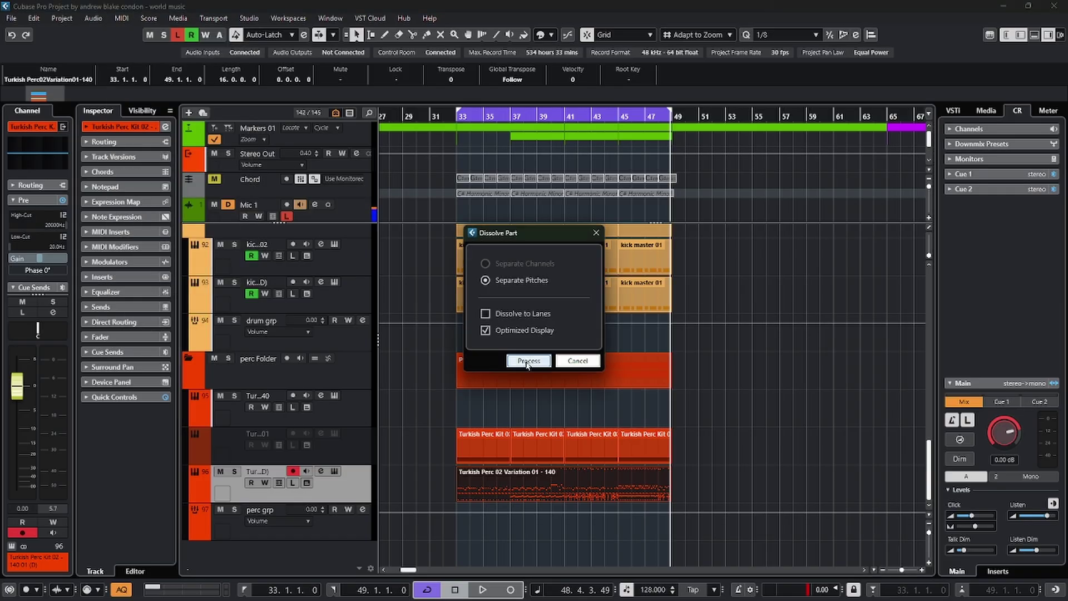
click(527, 361)
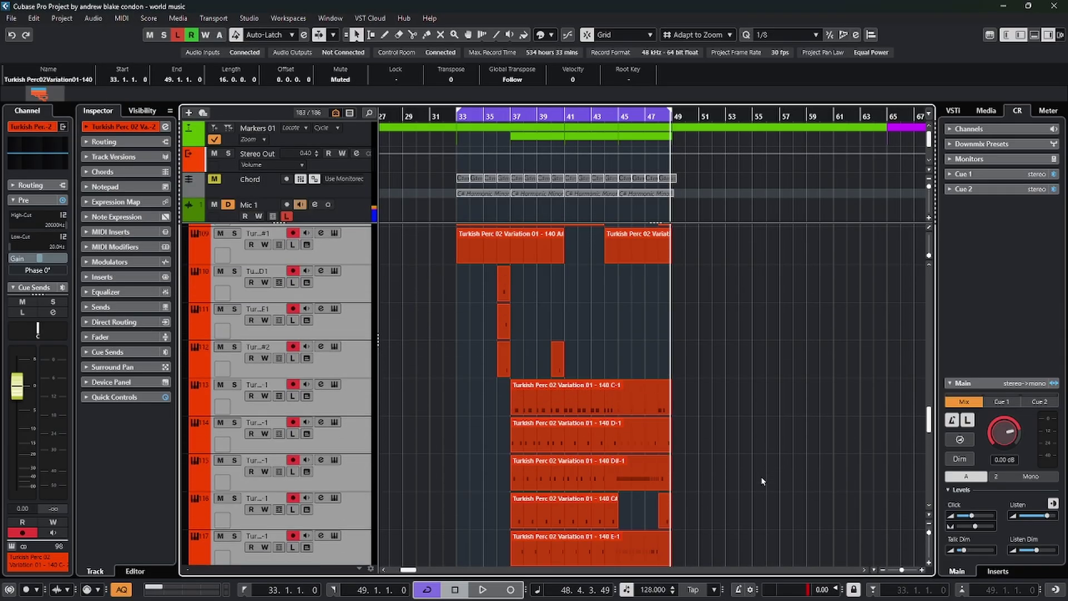
scroll(761, 477, up, 6)
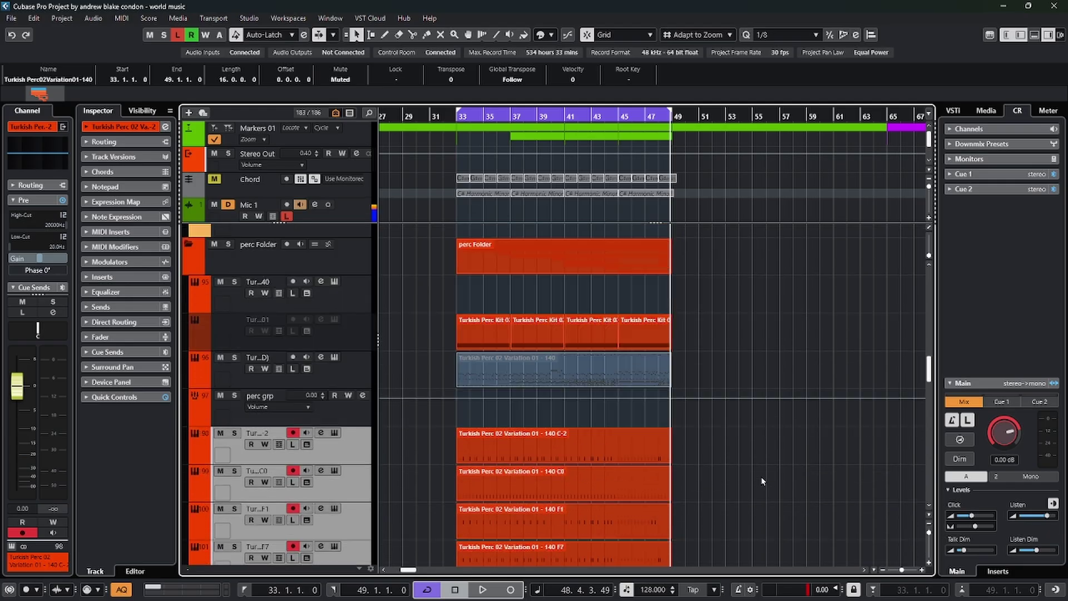
scroll(761, 477, down, 5)
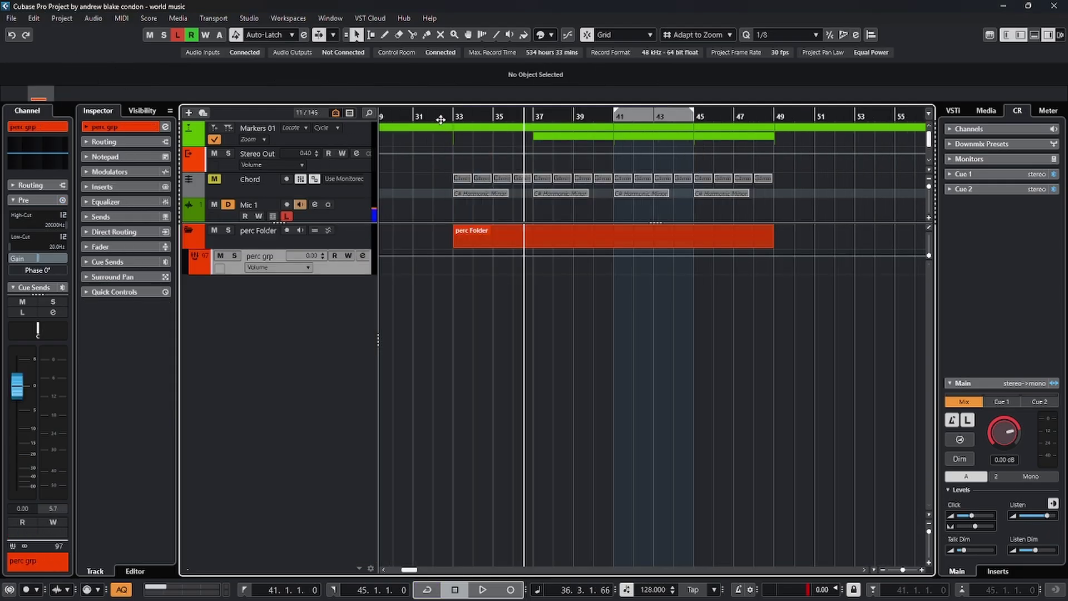
Import all transition Folder tracks from the 16 bars corrected 9 11 23 project as new tracks below perc grp, with the cursor at bar 33.
click(453, 119)
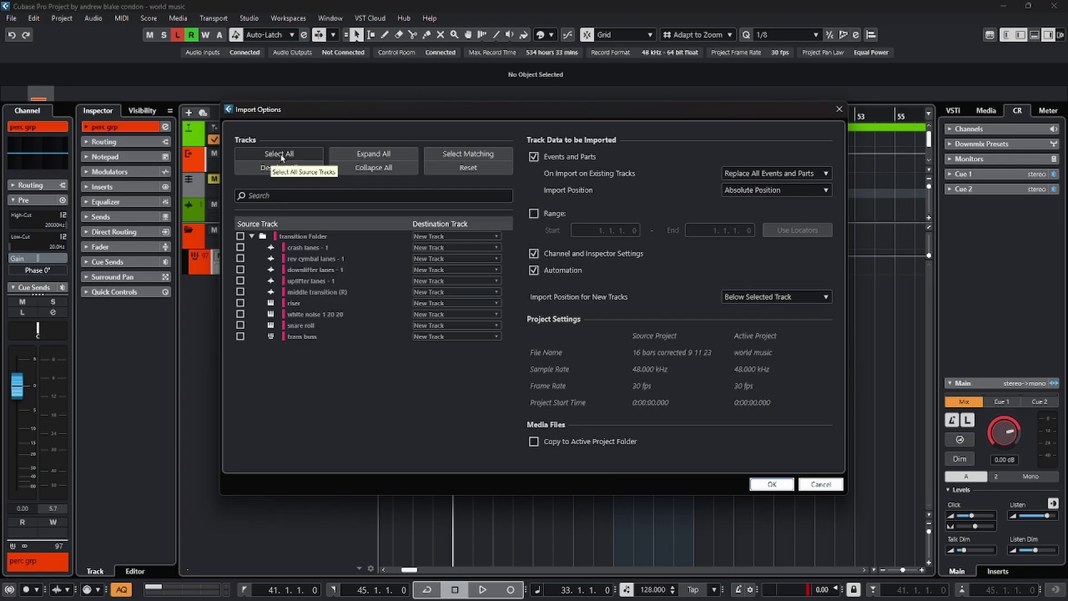
click(282, 157)
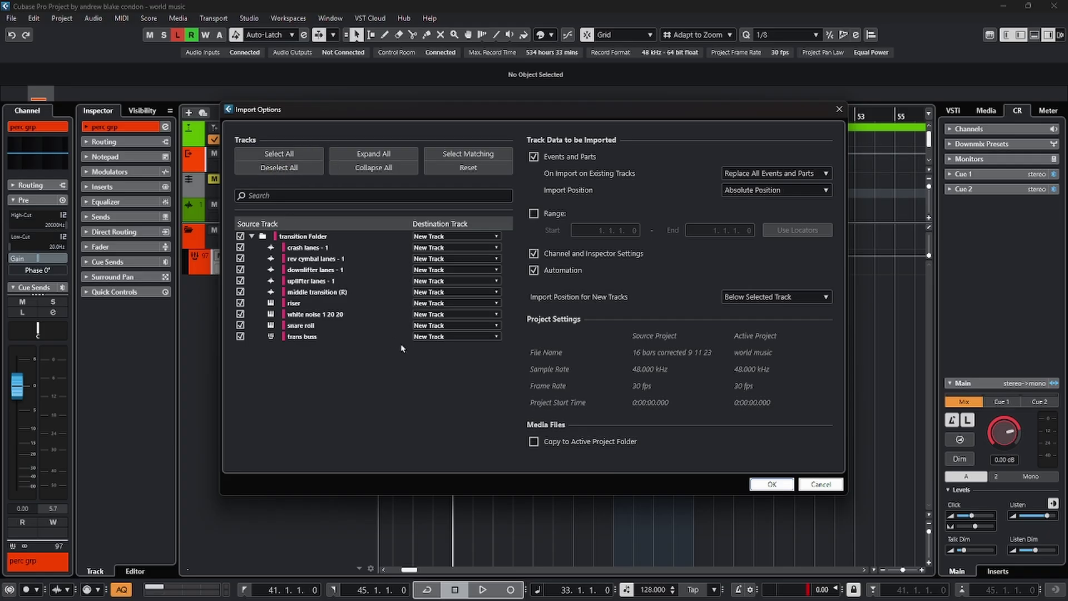
click(771, 484)
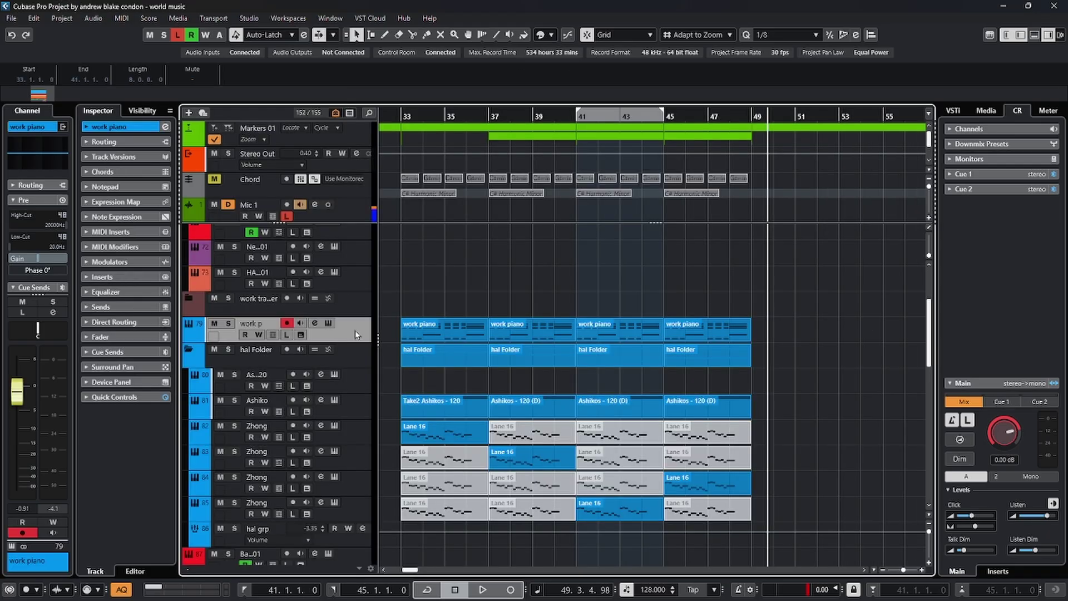
Add an instrument track with The Grand 3 to carry the work piano parts over bars 33 to 49.
right_click(355, 334)
mouse_move(367, 339)
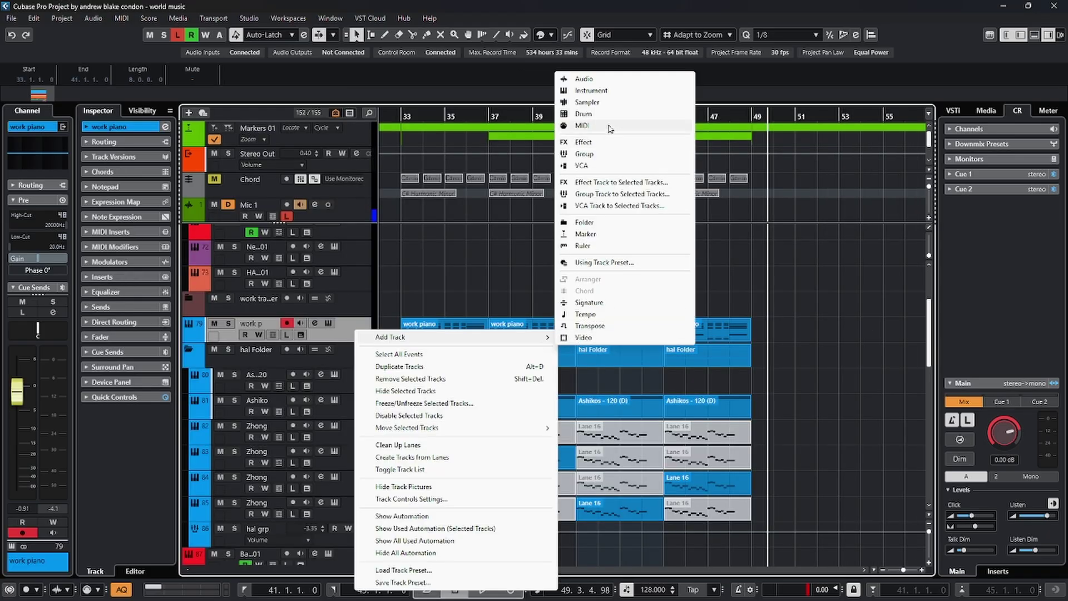
click(611, 89)
double_click(614, 435)
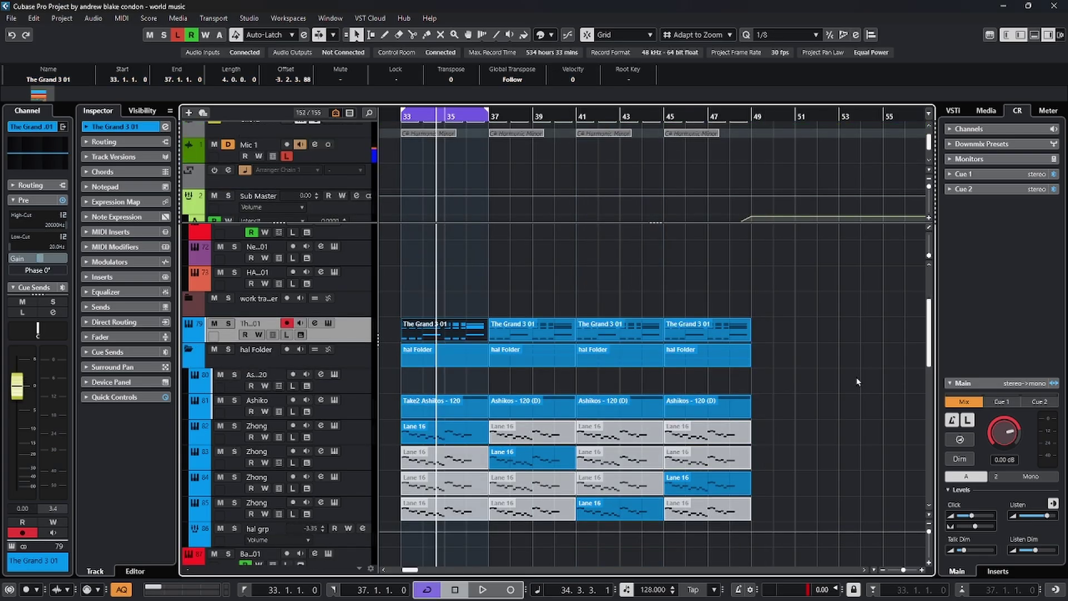
scroll(858, 384, down, 15)
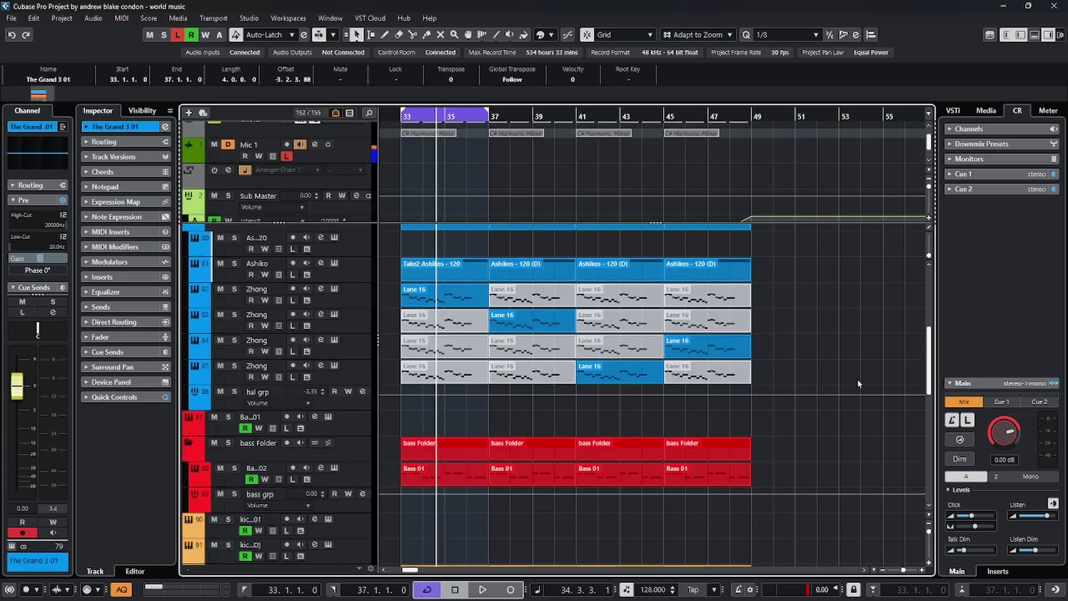
scroll(856, 379, up, 15)
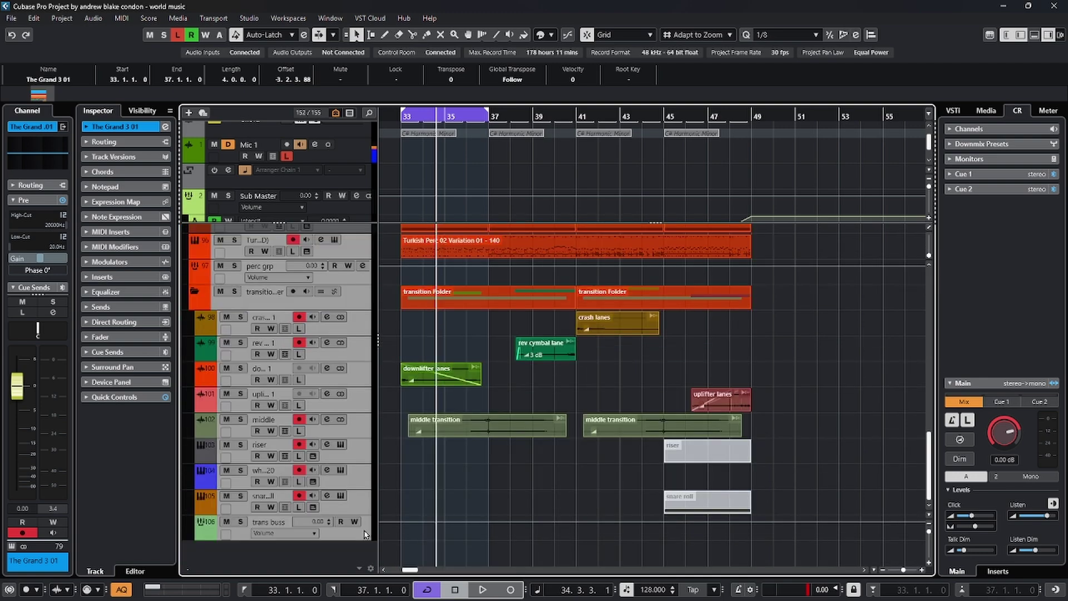
Draw an arranger event over bars 33 to 49 and duplicate it with all the parts to bars 49 to 65.
click(866, 414)
key(alt)
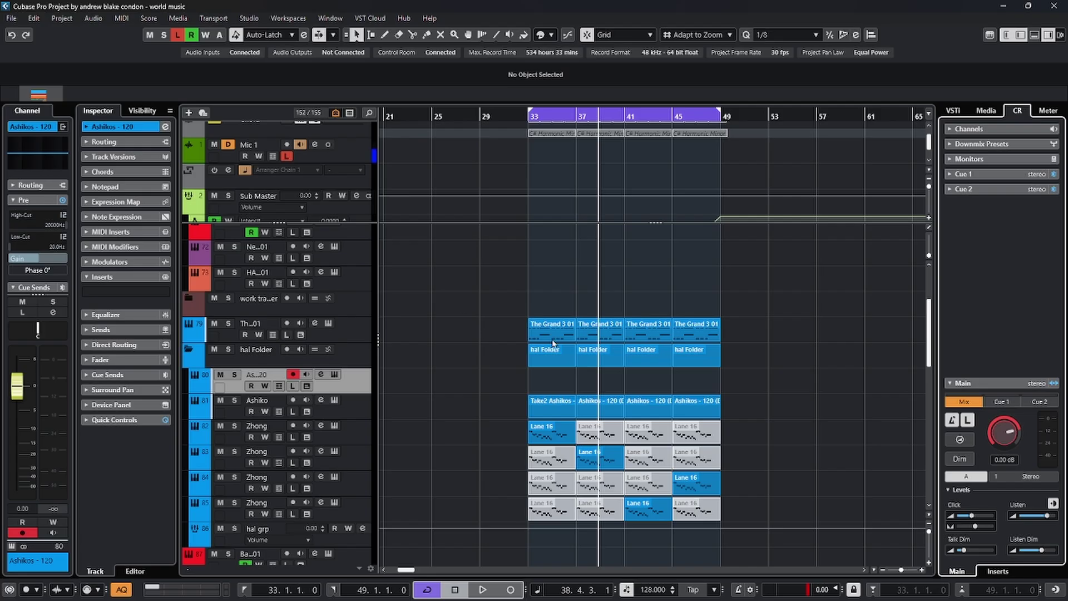
right_click(566, 177)
click(565, 175)
drag(537, 171, 675, 176)
key(1)
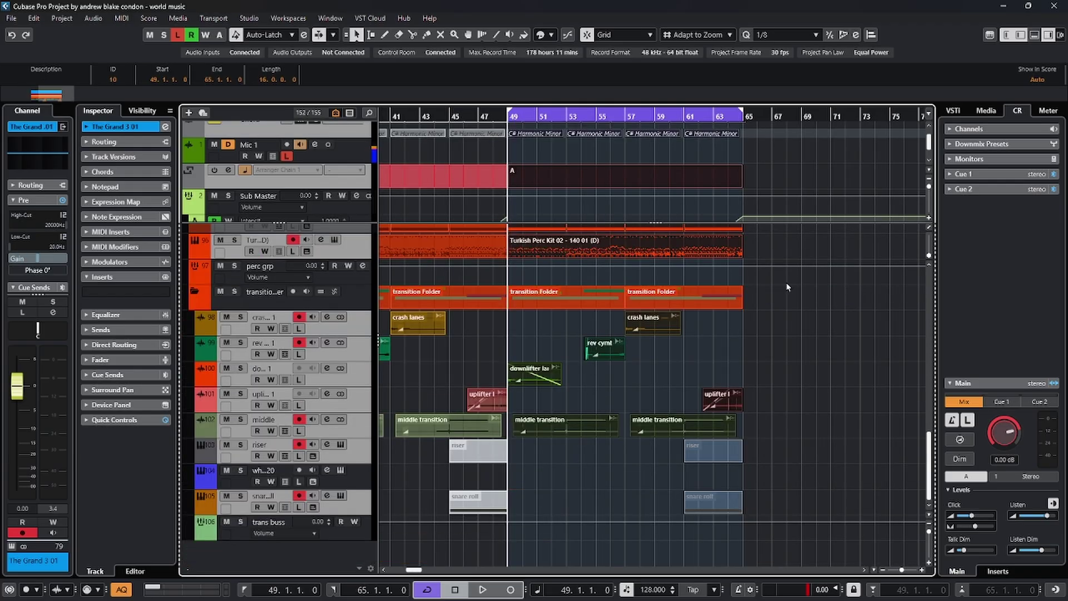
Mute every duplicated part in bars 49 to 65 except The Grand 3 part at bar 49.
scroll(787, 283, up, 3)
scroll(786, 283, down, 3)
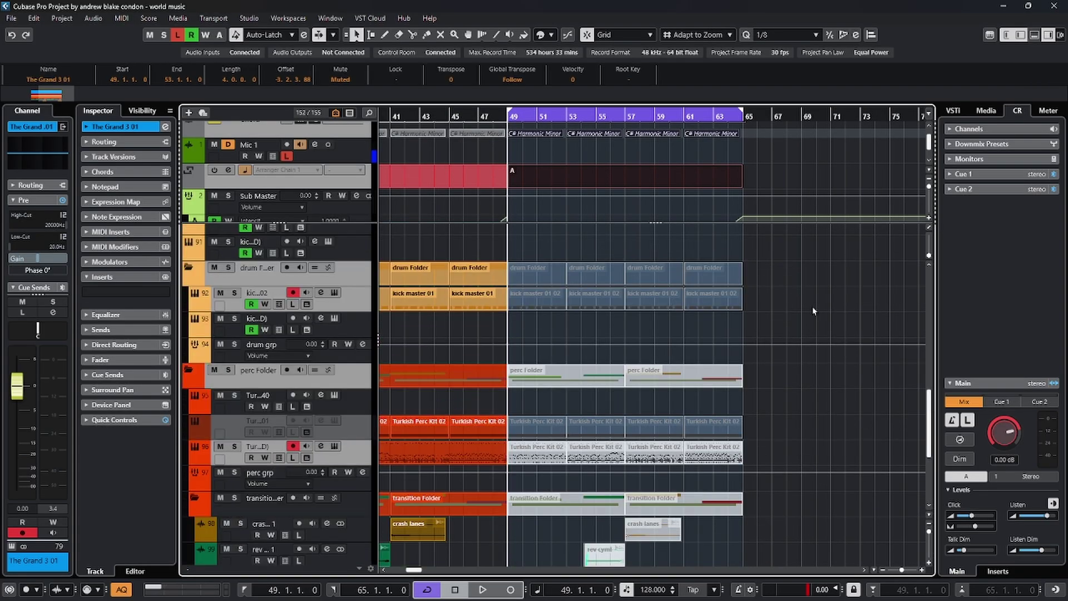
scroll(811, 359, up, 4)
scroll(812, 361, up, 5)
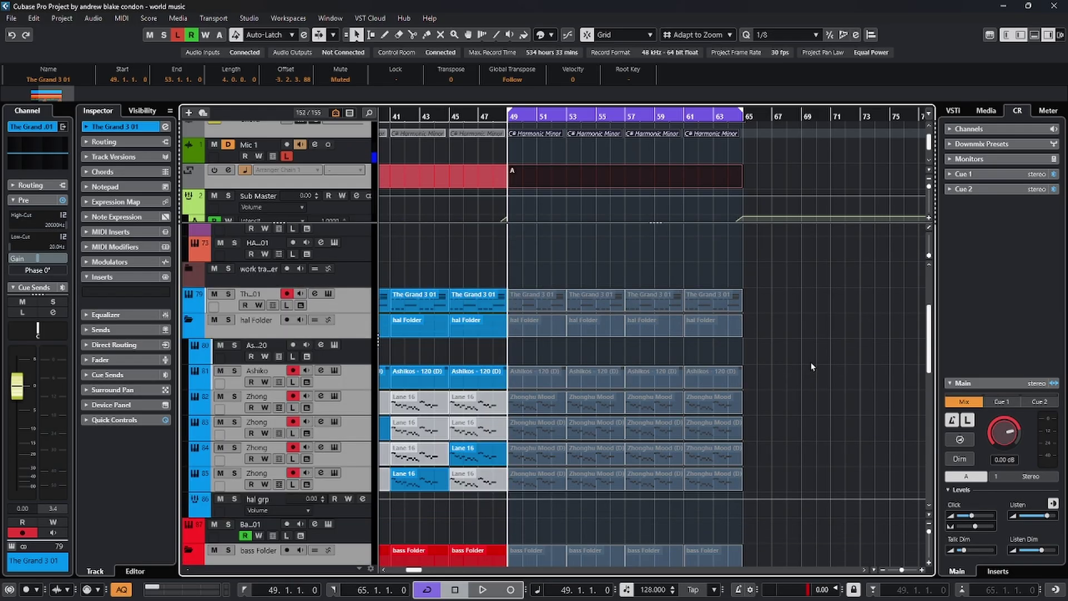
right_click(812, 362)
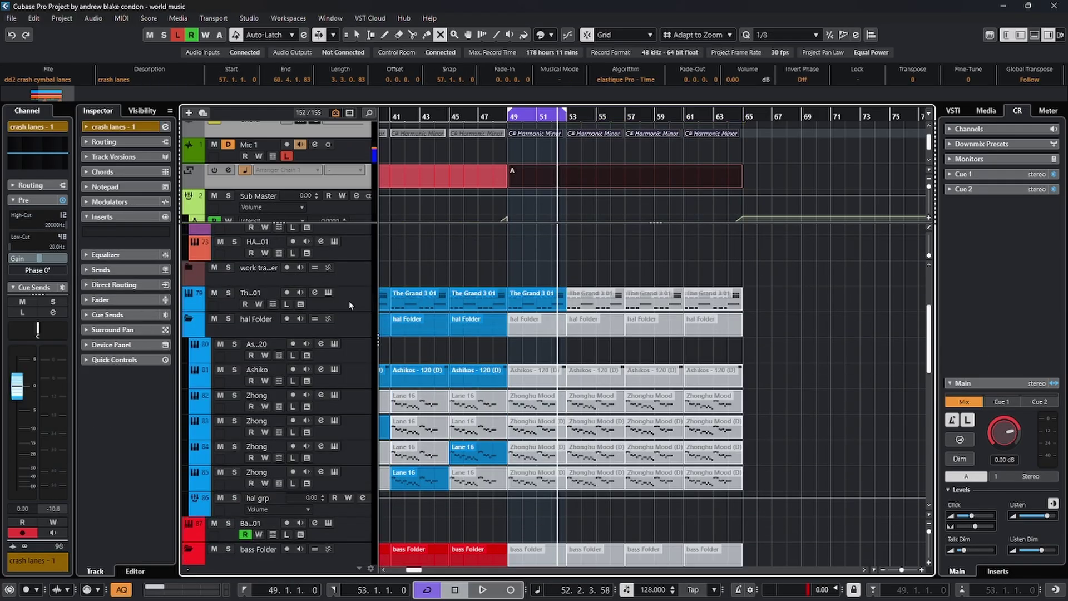
Insert Shimmer on The Grand 3 track and raise its mix slightly from zero during playback.
click(348, 301)
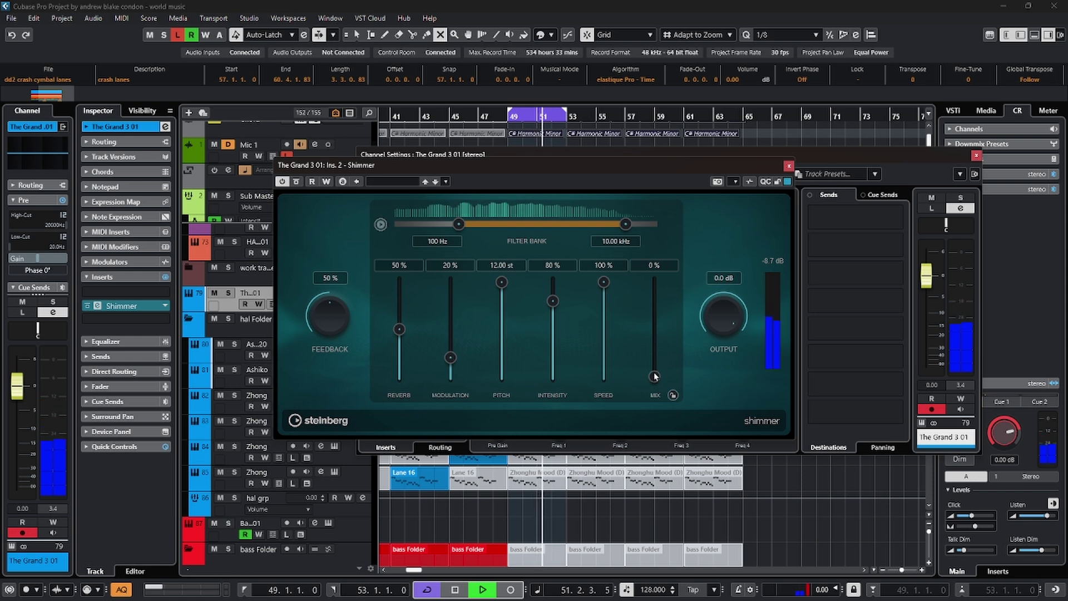
drag(656, 376, 660, 365)
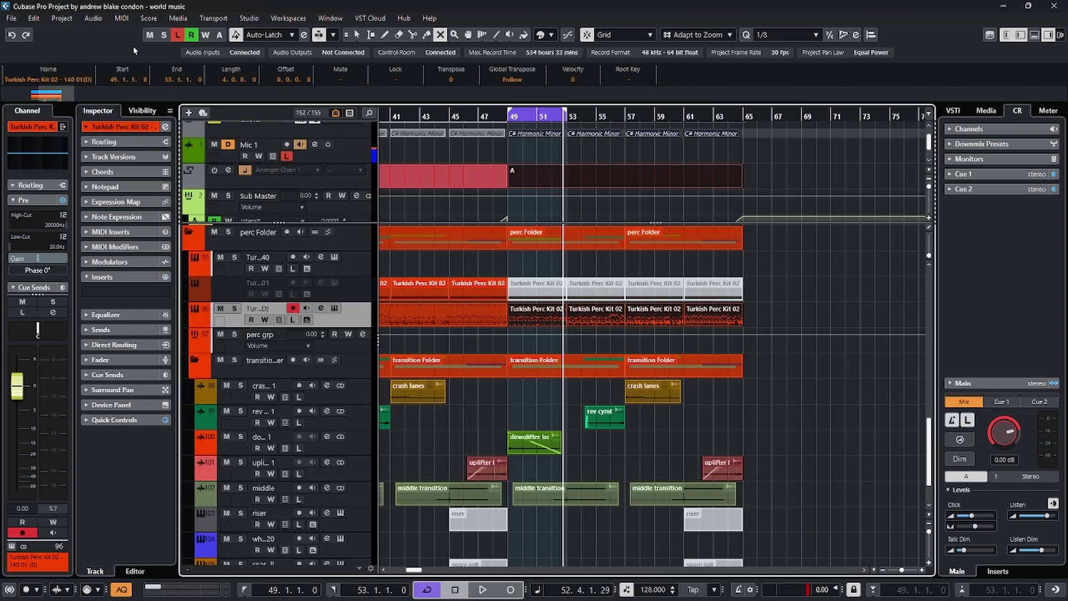
Dissolve the Turkish Perc Kit 02 parts in bars 49 to 65 into separate pitches and mute the resulting parts.
click(121, 18)
click(146, 165)
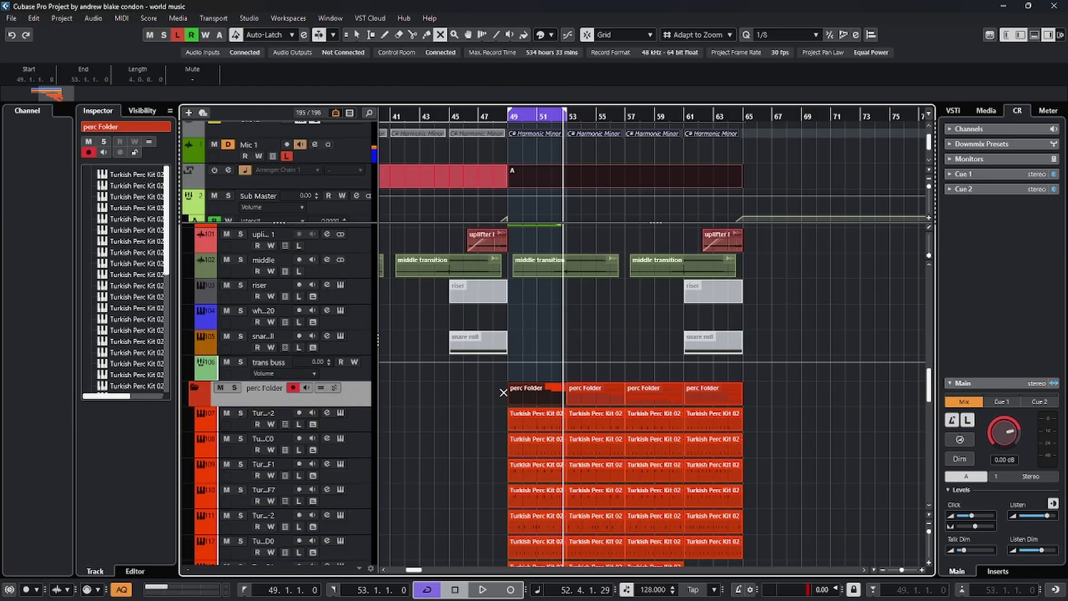
click(523, 392)
click(522, 392)
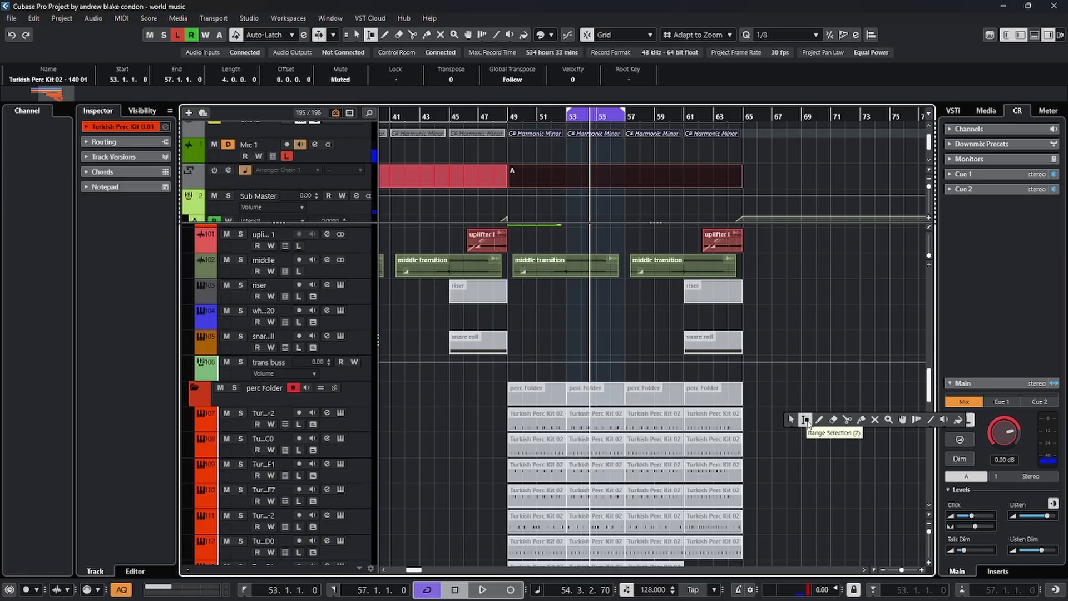
Unmute the first dissolved Turkish percussion pitch part at bar 53 with the Mute tool and audition it.
click(875, 422)
click(593, 427)
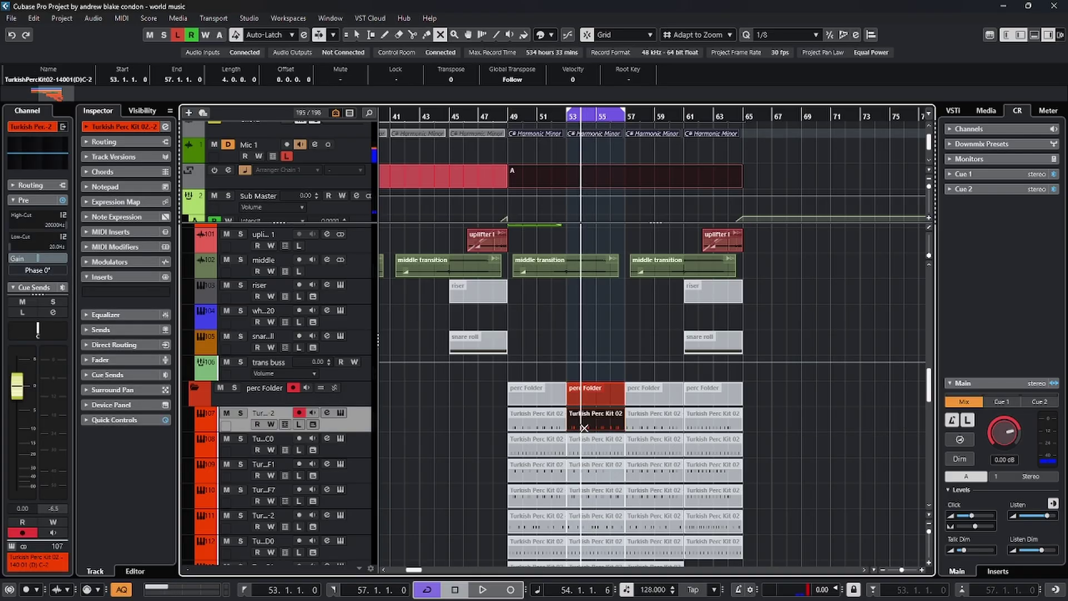
key(space)
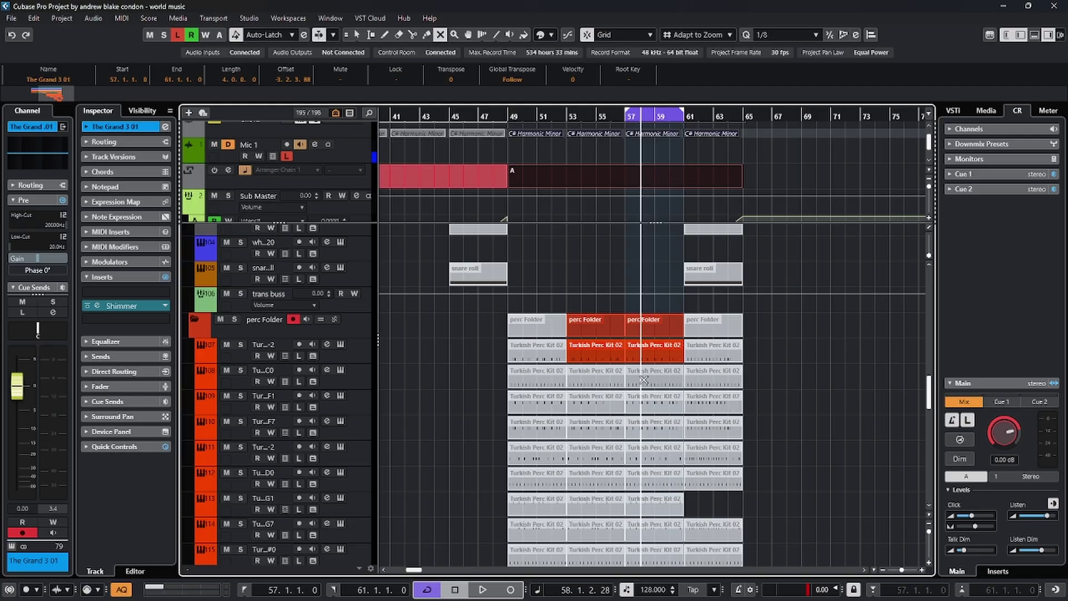
Unmute the C0 percussion part at bar 57 and the F1 part at bar 61, auditioning the four-bar loops.
click(644, 380)
key(space)
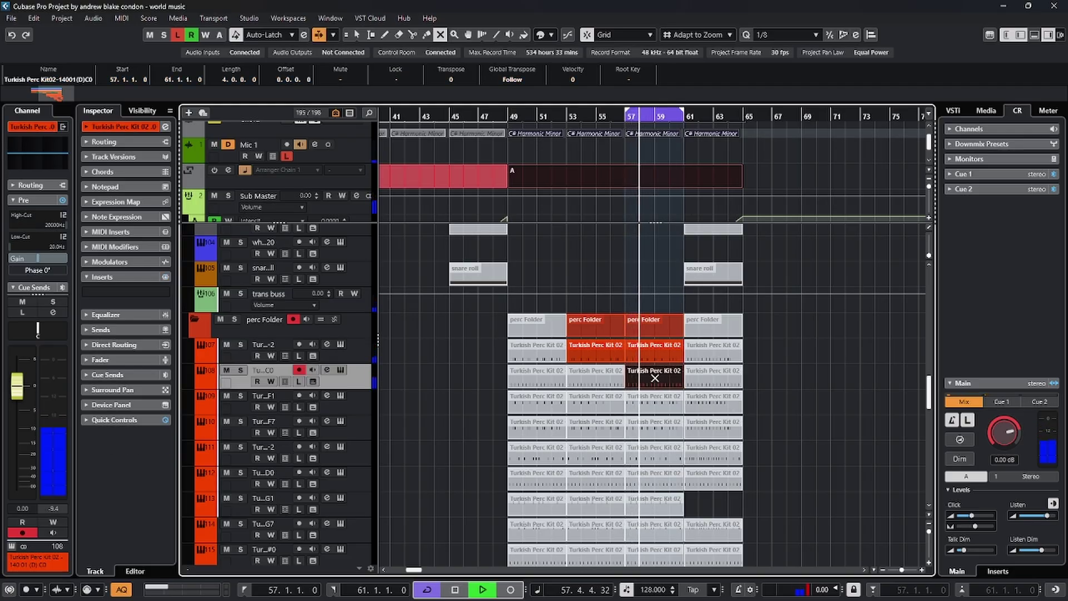
key(space)
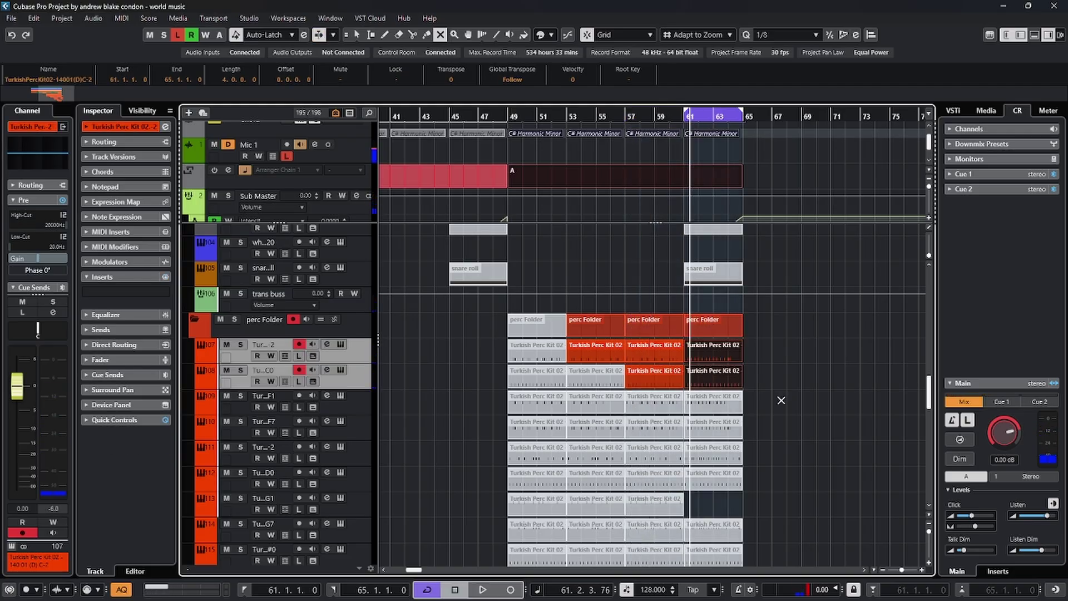
key(space)
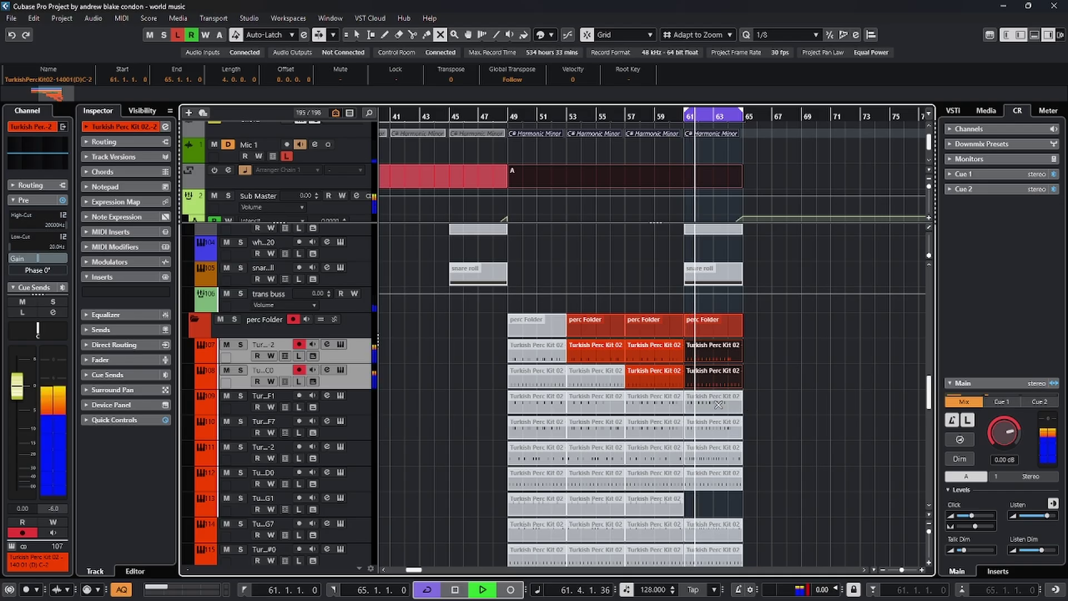
click(718, 404)
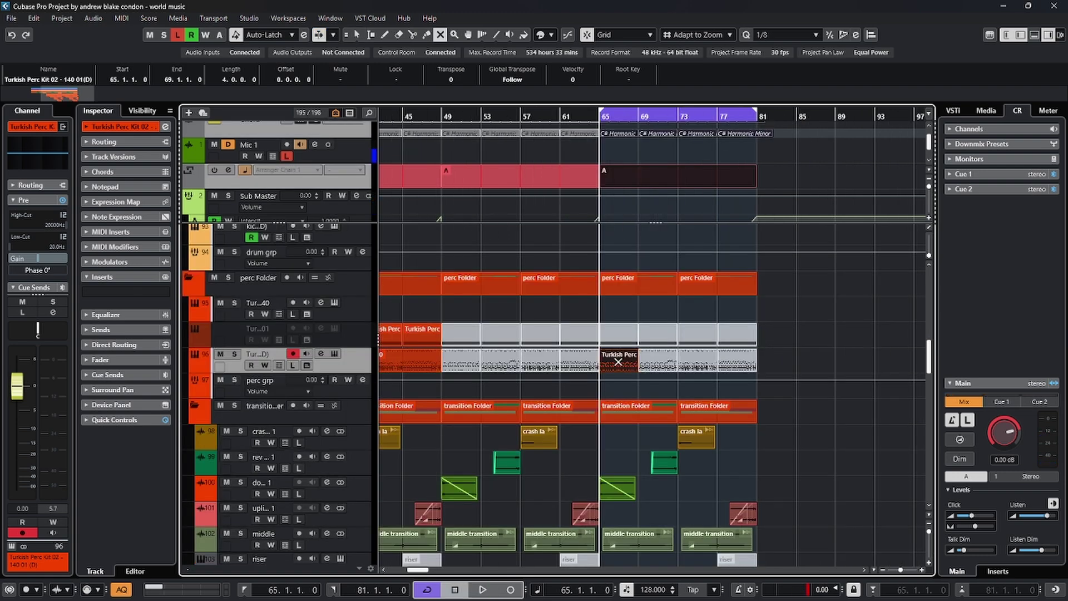
Loop and play the Turkish percussion part starting at bar 65, and close The Grand 3 channel settings.
key(p)
key(space)
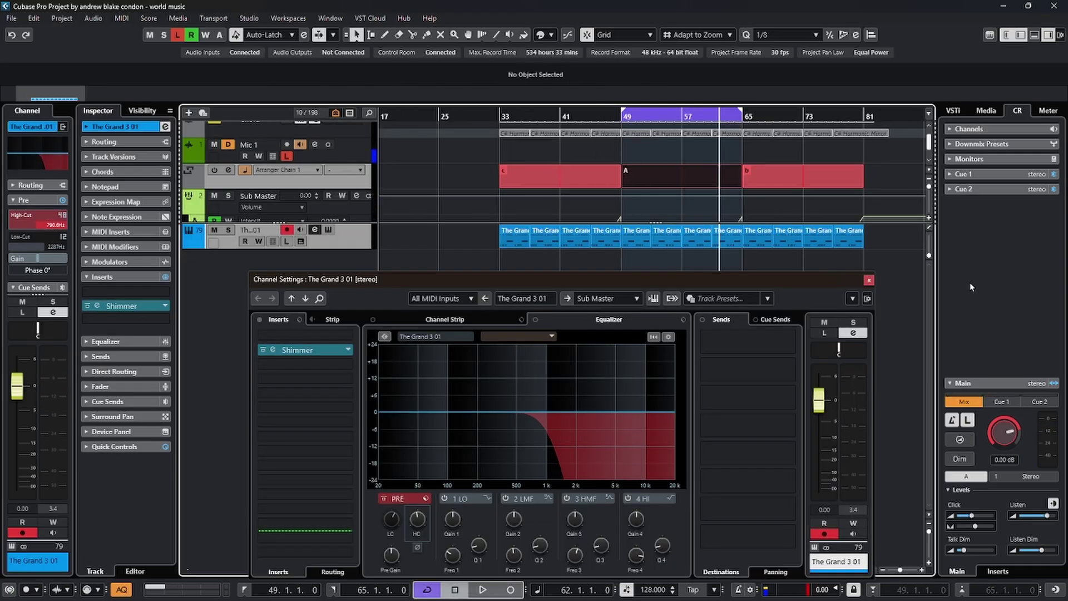
key(w)
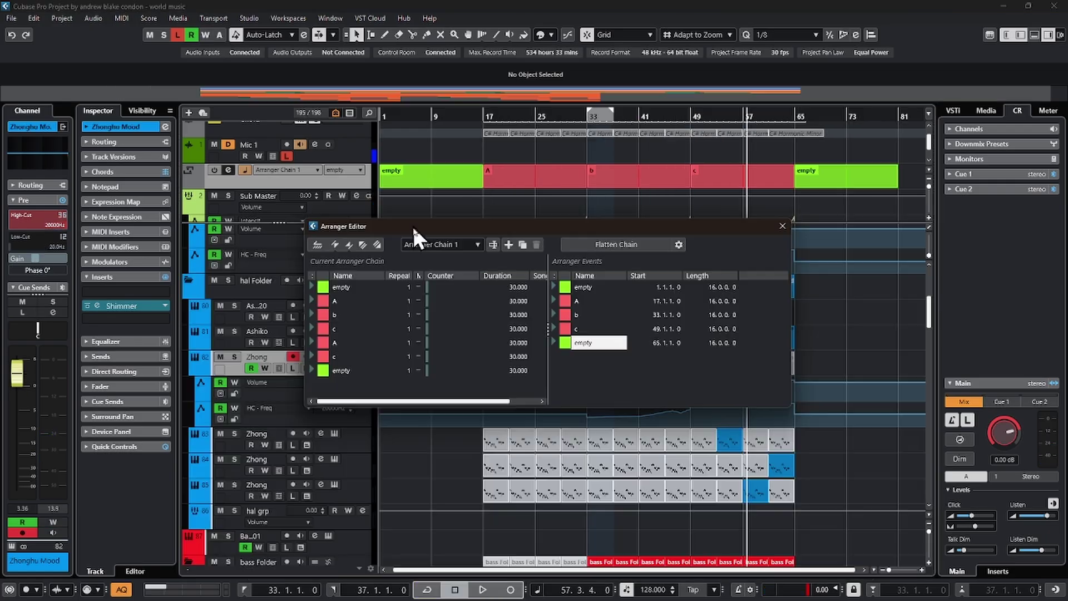
Flatten Arranger Chain 1 in the order empty, A, b, c, A, c, empty.
mouse_move(413, 225)
mouse_down()
mouse_move(482, 229)
mouse_move(412, 217)
mouse_up()
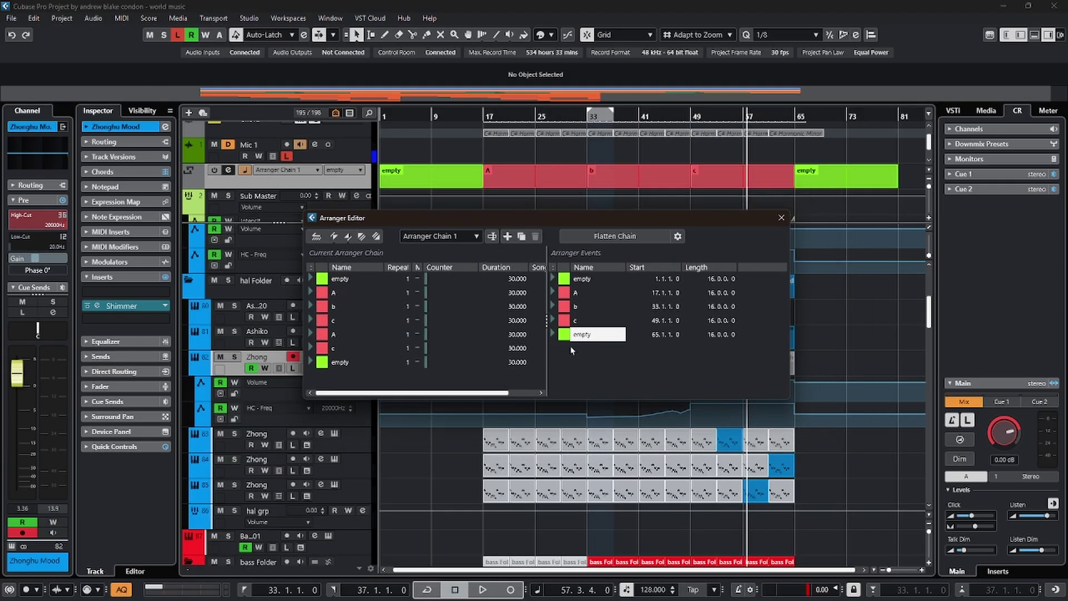
drag(493, 393, 527, 395)
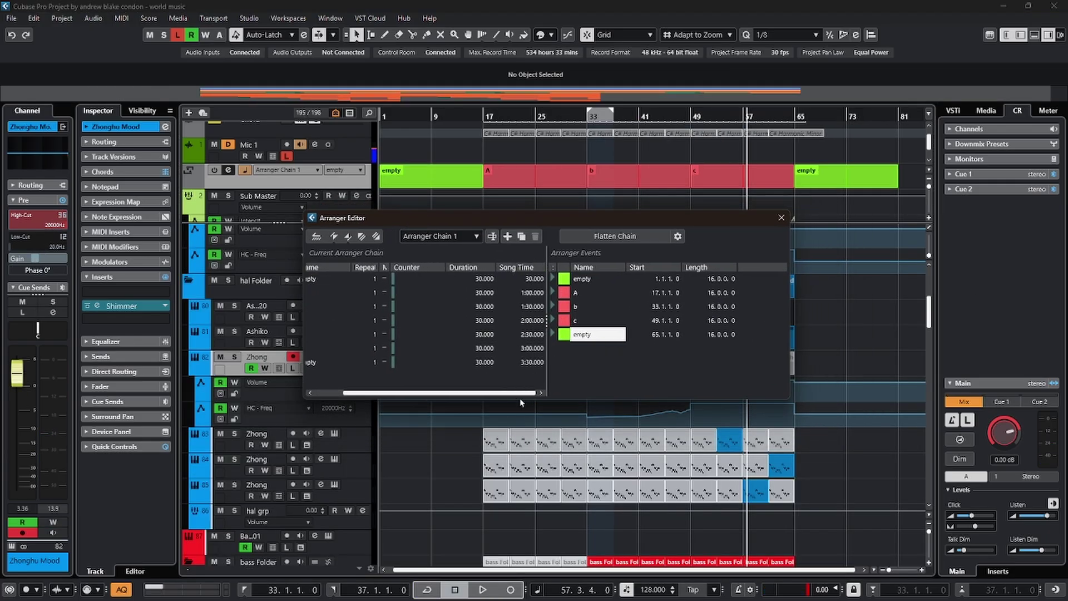
click(608, 237)
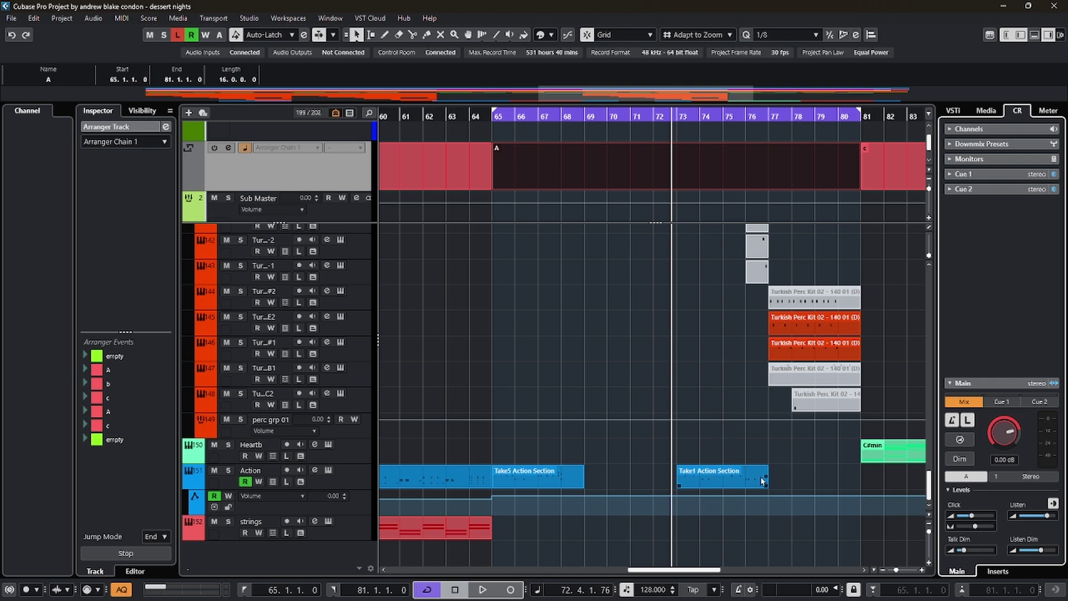
Browse the HALion 7 Hot Brass presets for the Action Section track.
click(484, 486)
click(986, 110)
click(970, 185)
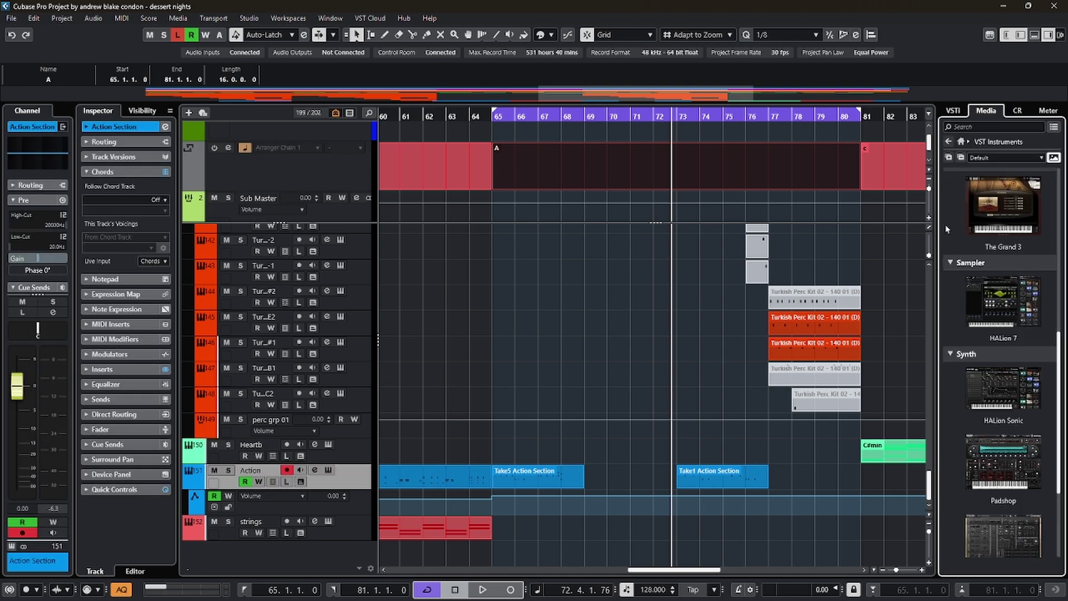
click(1003, 303)
scroll(1016, 400, up, 3)
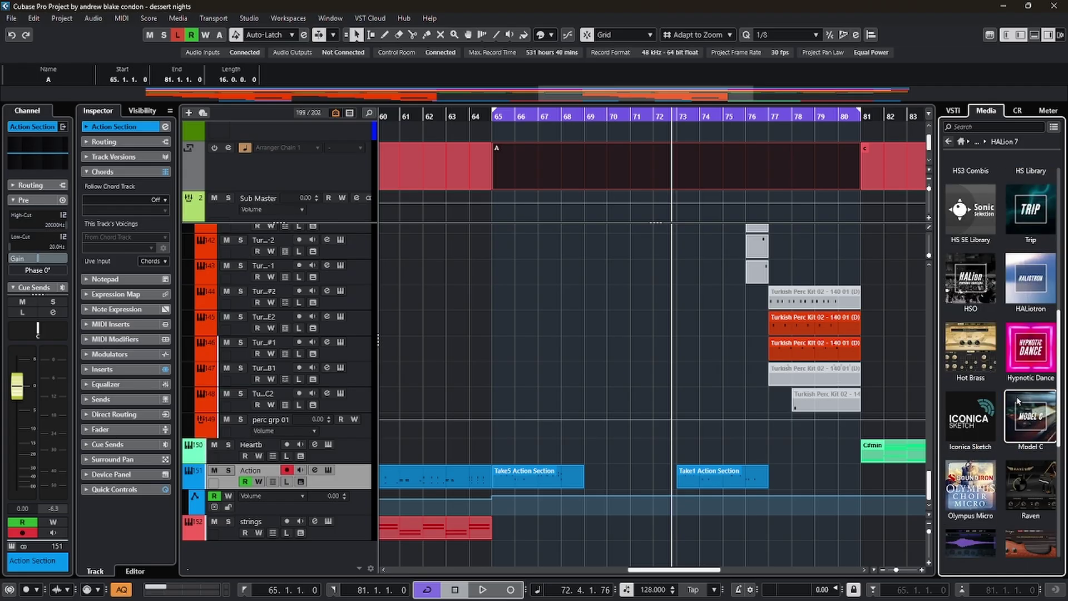
click(968, 352)
scroll(990, 322, up, 2)
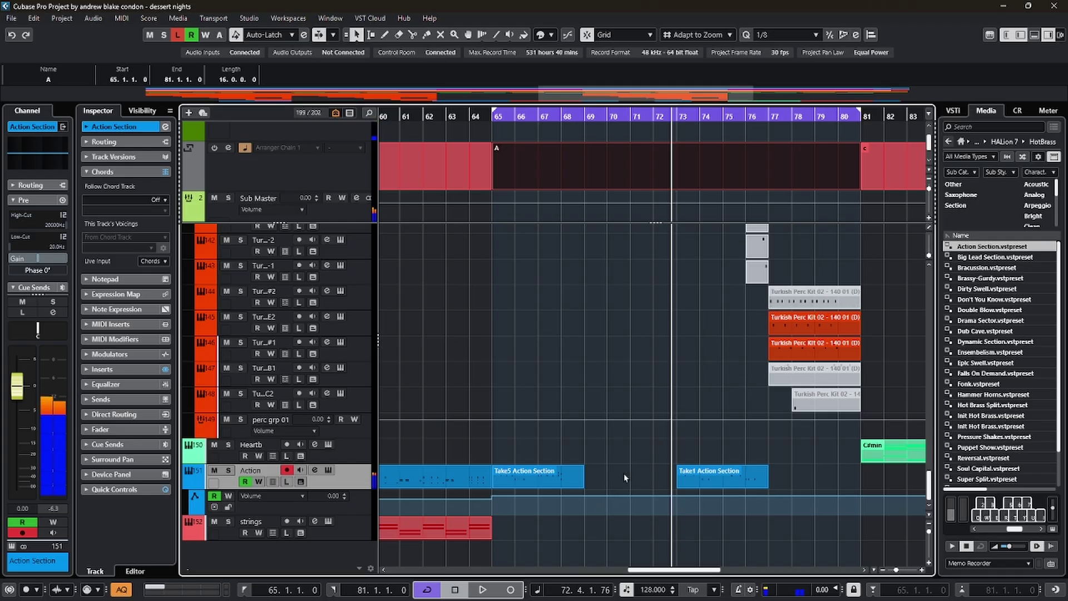
Solo the strings track to audition its part over bars 57 to 65 with the Action Section track.
click(525, 473)
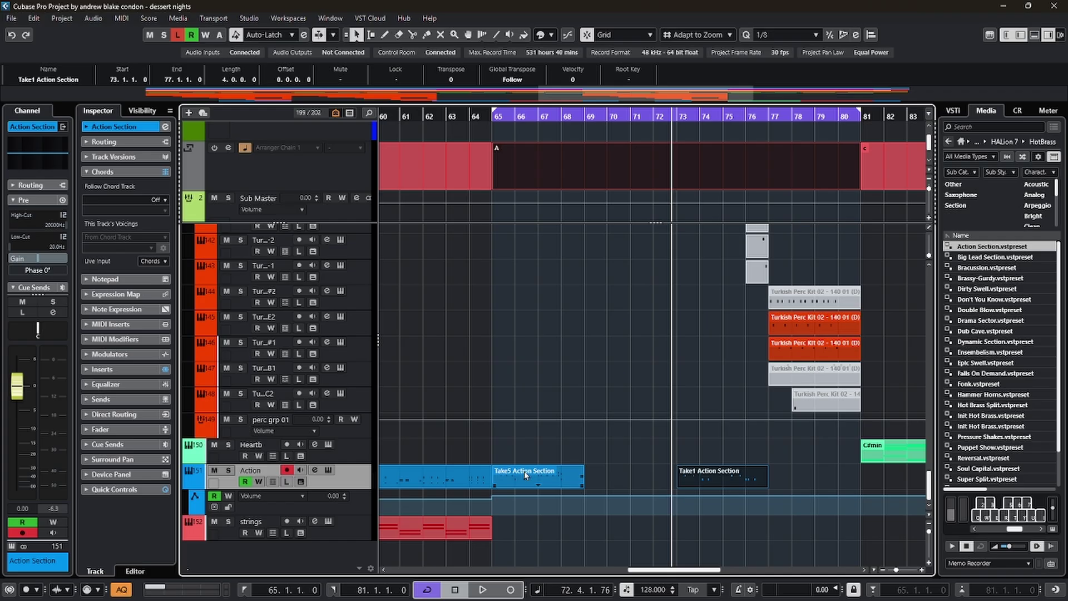
scroll(528, 472, left, 6)
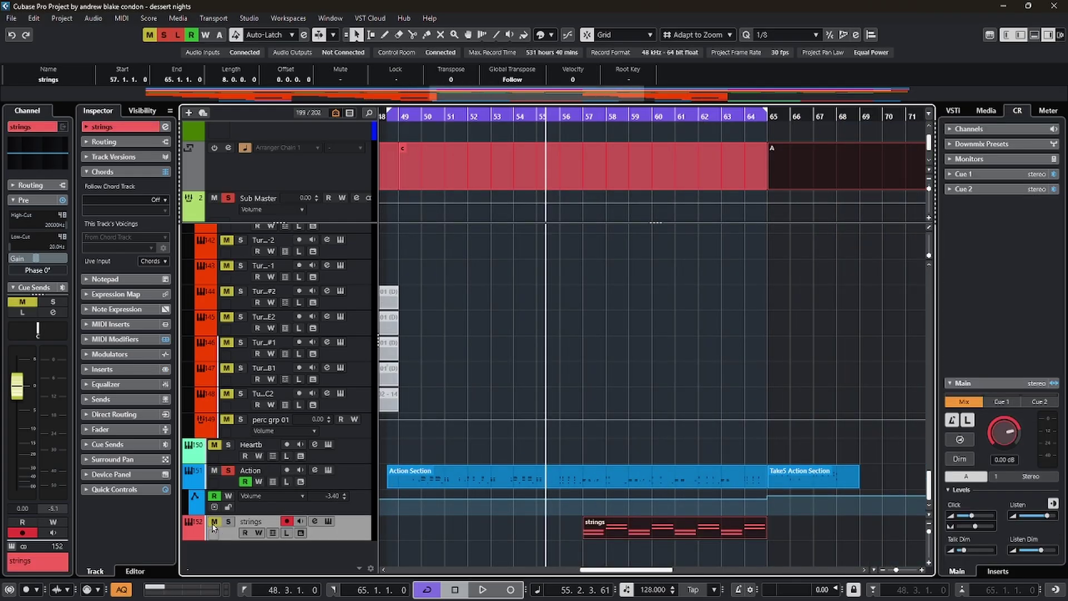
click(213, 523)
click(228, 523)
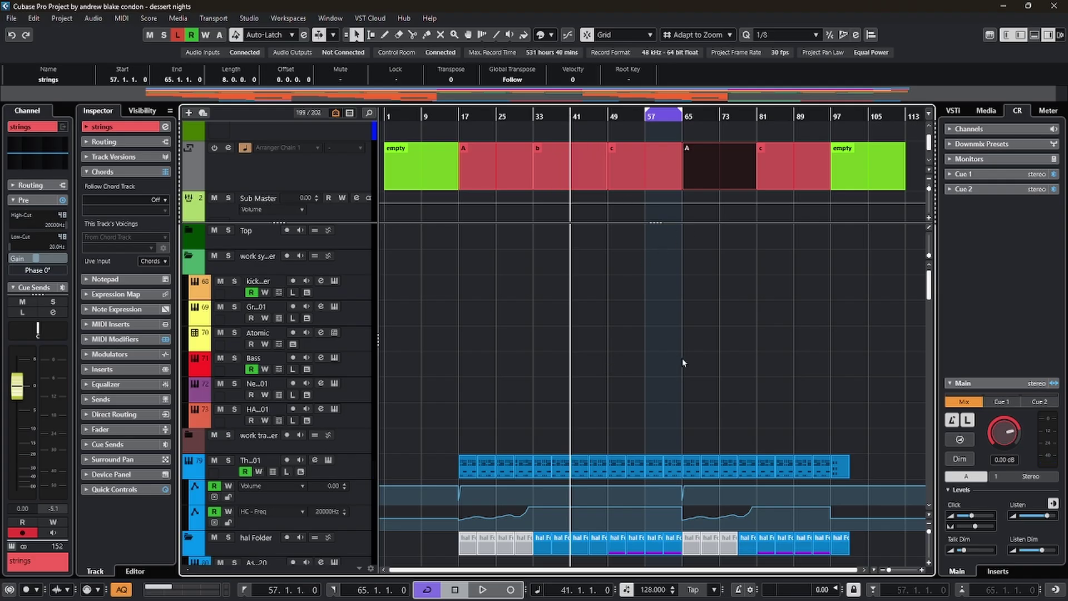
Look over the flattened arrangement and select all the events on the arranger track.
scroll(682, 358, down, 4)
click(360, 174)
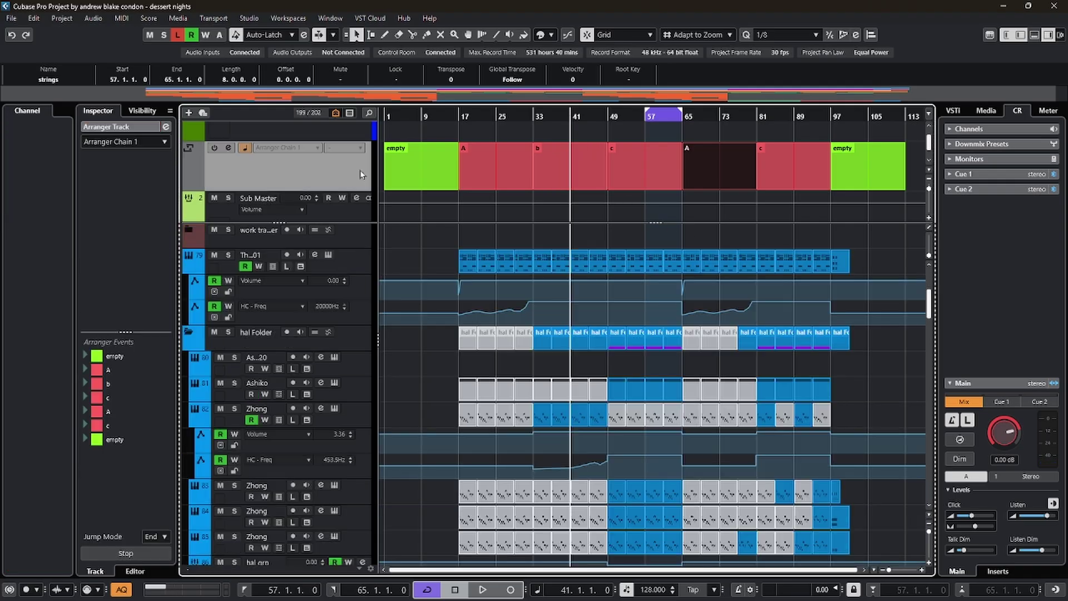
click(411, 389)
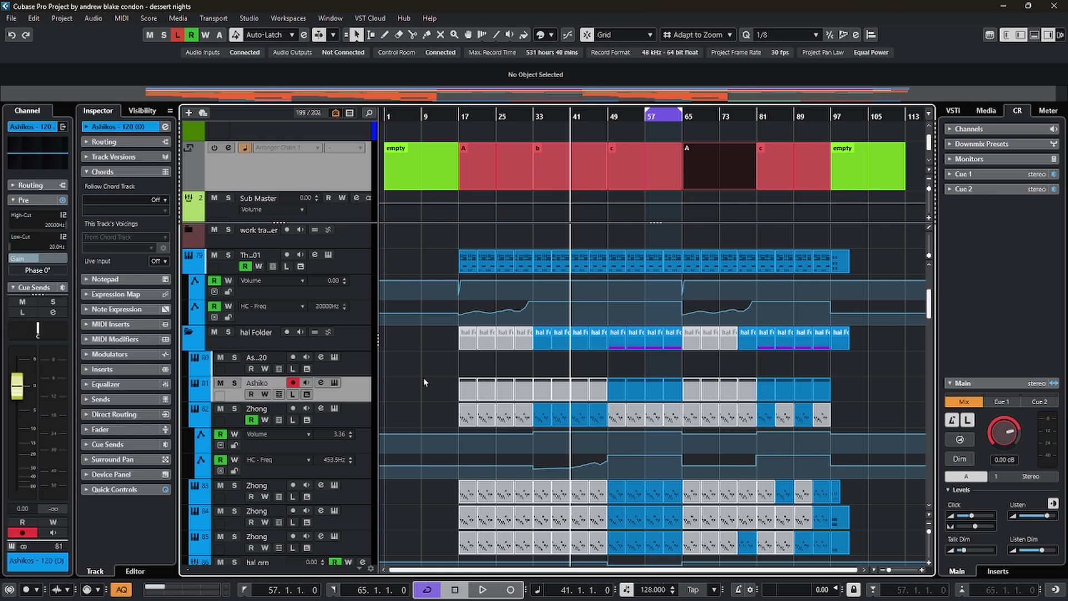
click(987, 322)
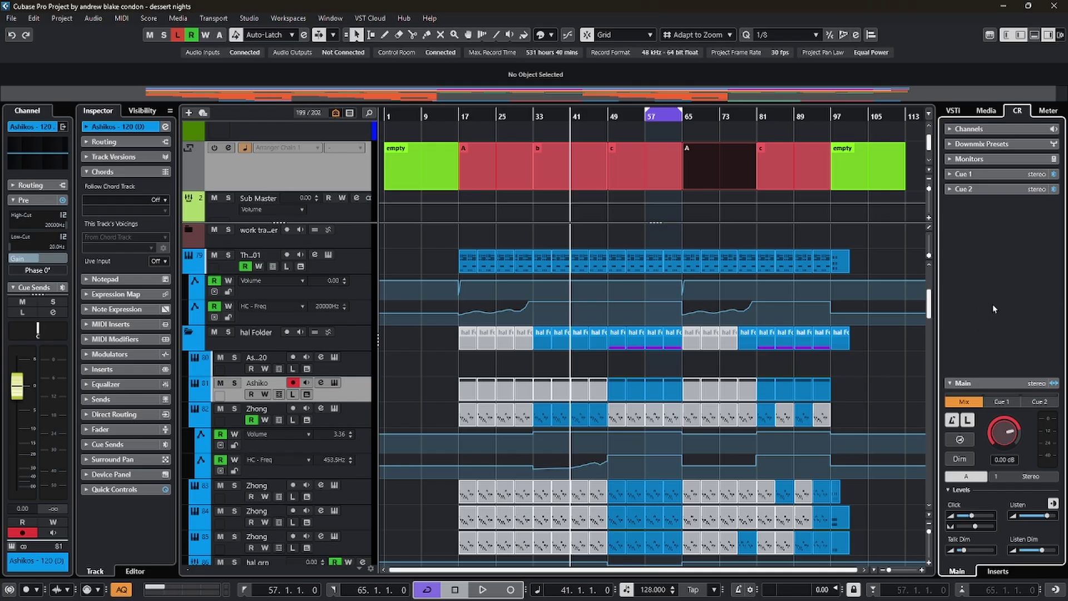
click(915, 167)
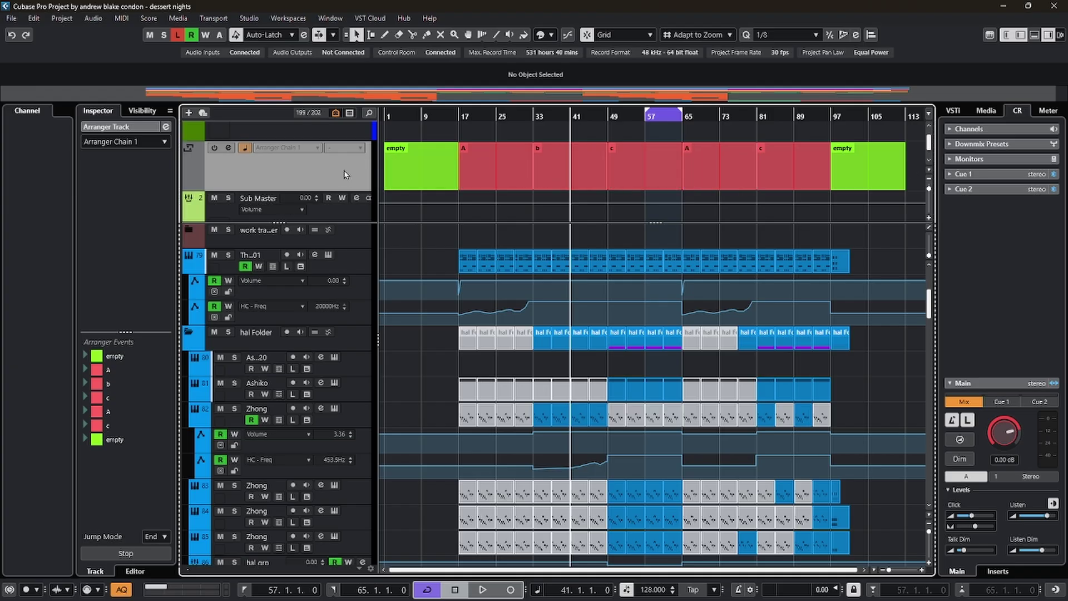
key(ctrl+a)
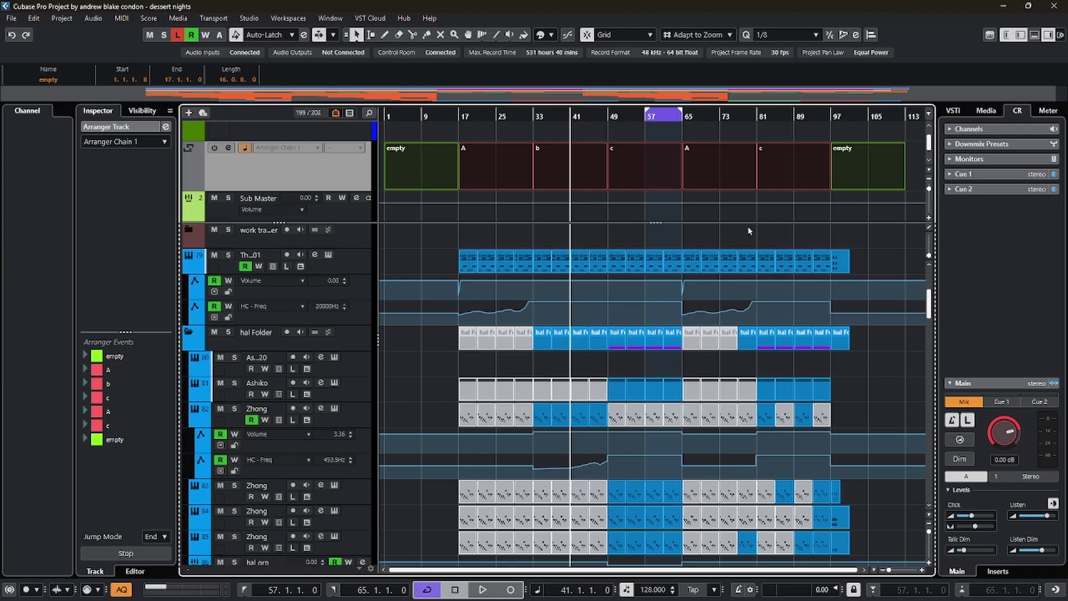
Set the locators to the selected arranger events and export Stereo Out as the Wave file dessert nights v6, opening it in WaveLab Pro.
key(p)
key(ctrl+shift+e)
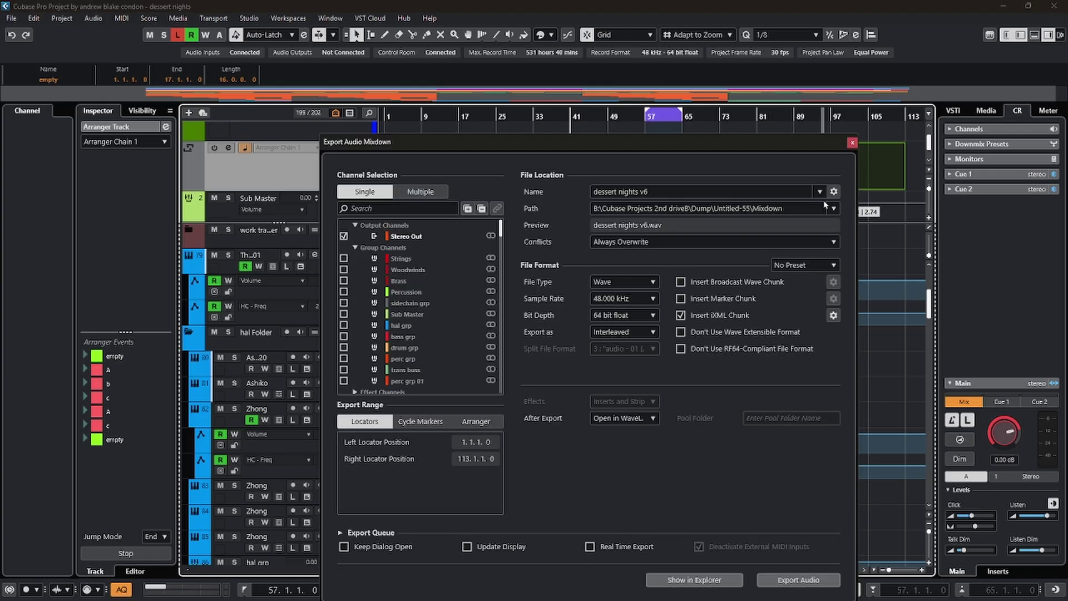
click(833, 191)
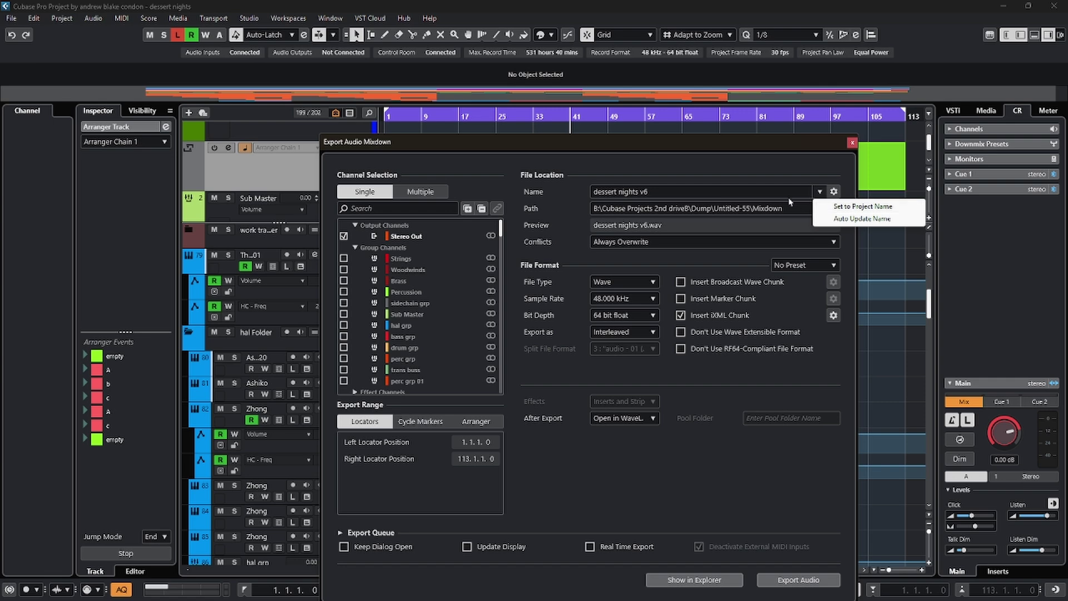
click(771, 192)
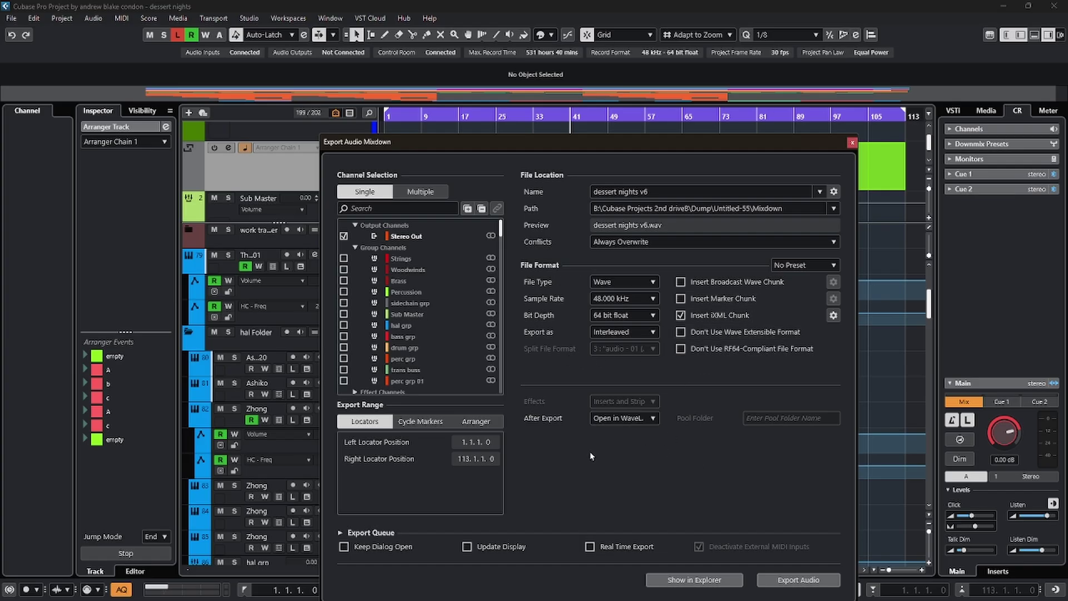
click(622, 418)
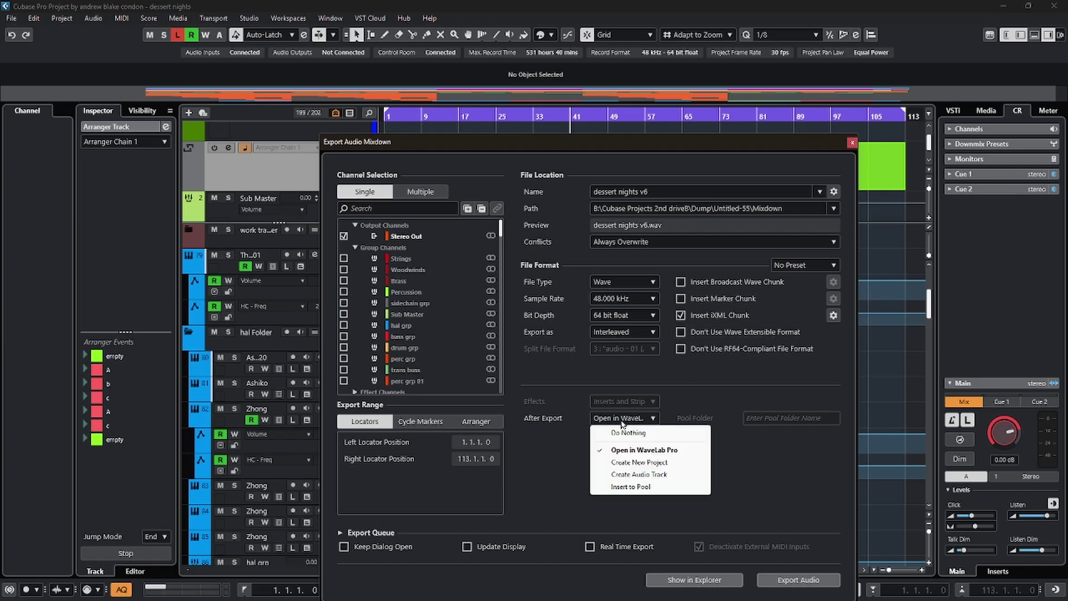
click(659, 451)
click(798, 580)
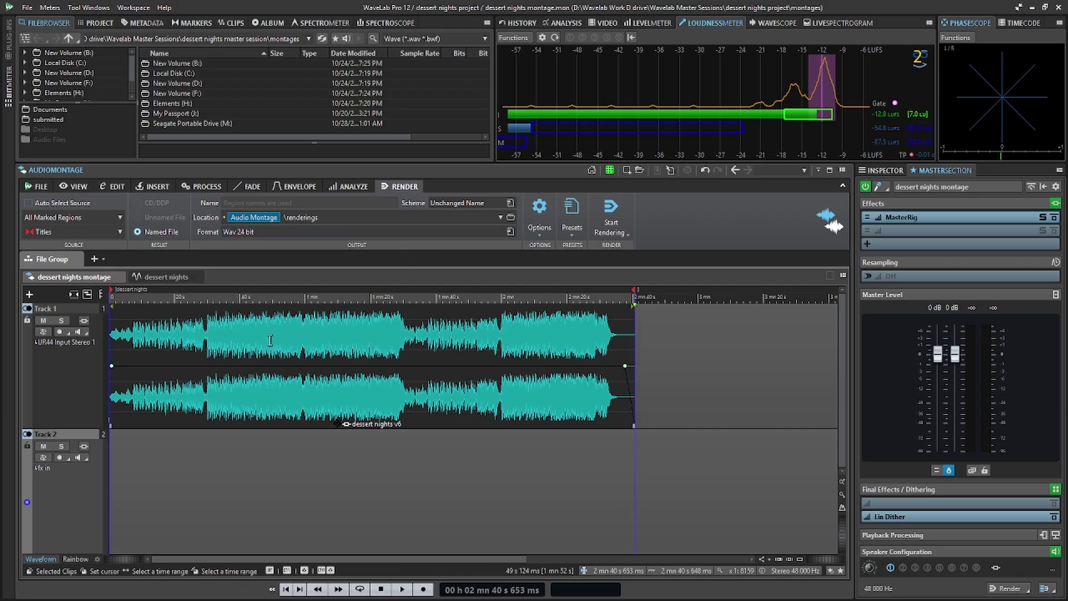
In WaveLab Pro, select the dessert nights v6 clip and review the equalizer, compressor, saturator, imager and limiter modules of its MasterRig effect.
right_click(370, 421)
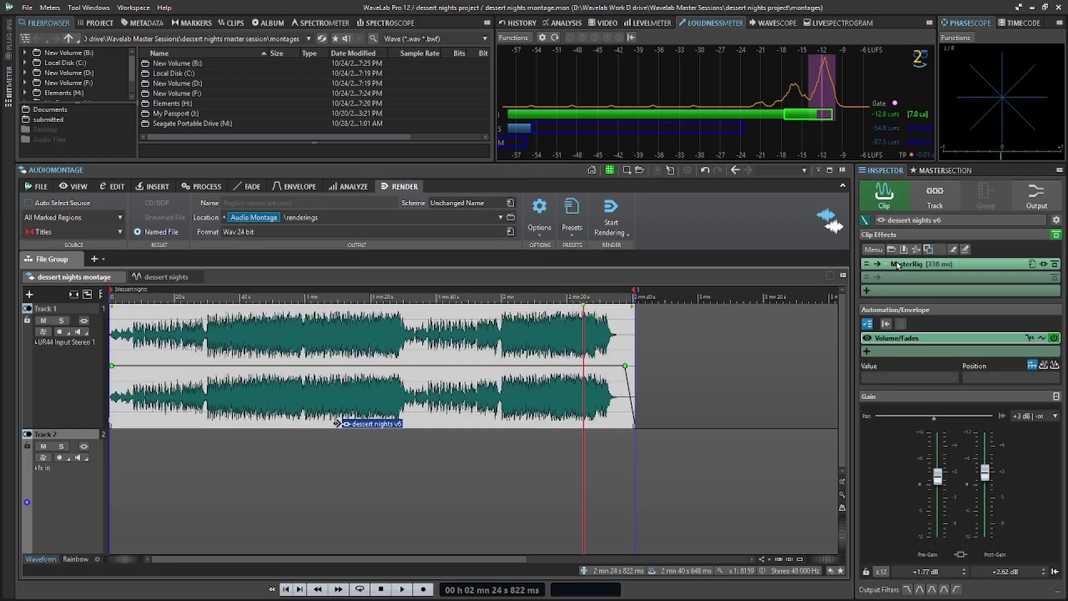
click(897, 265)
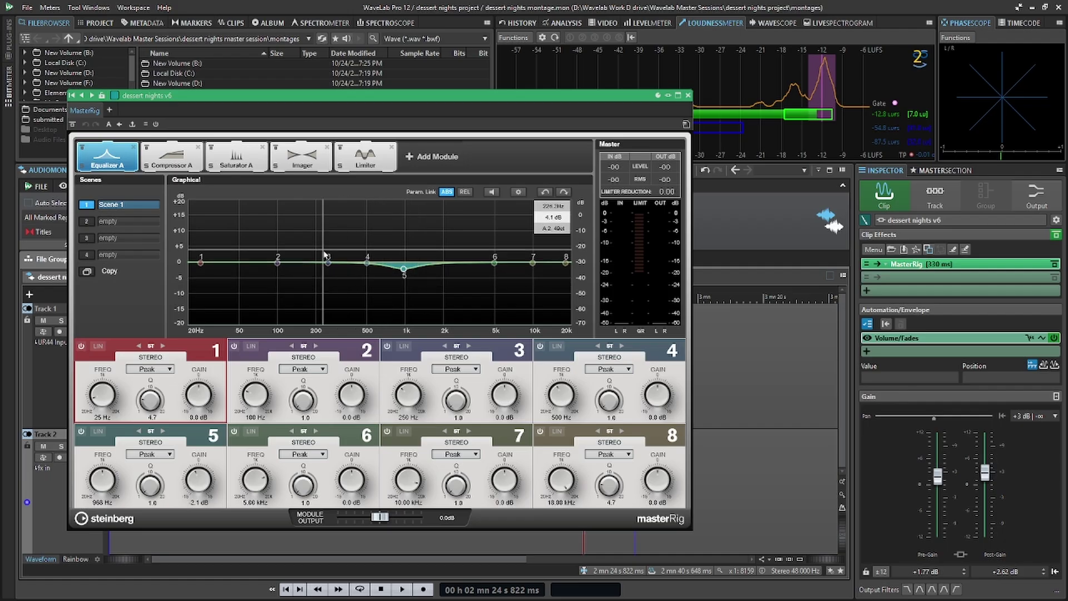
click(170, 157)
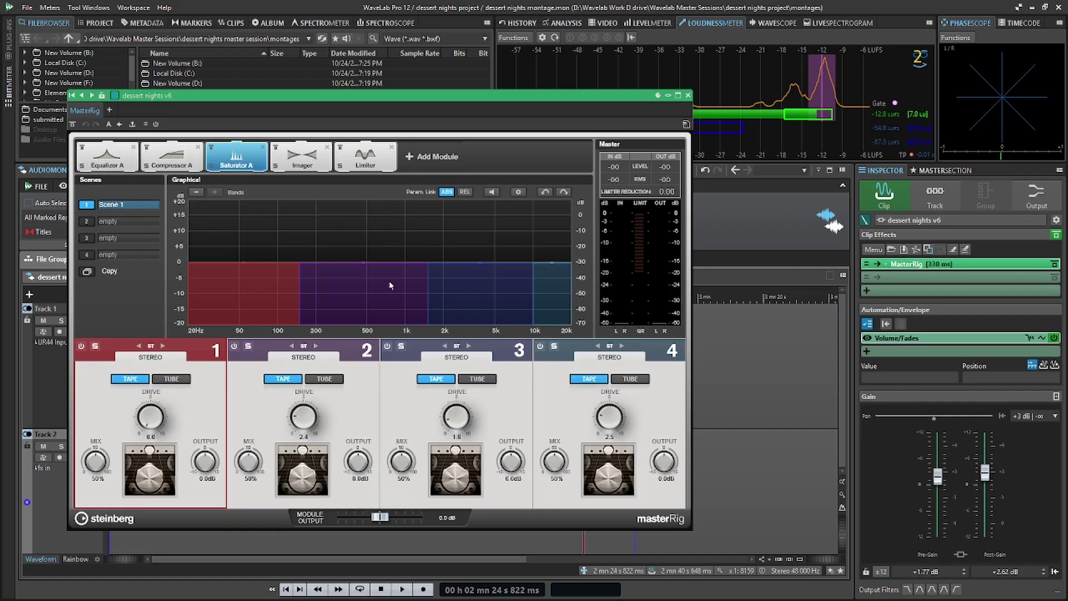
key(Right)
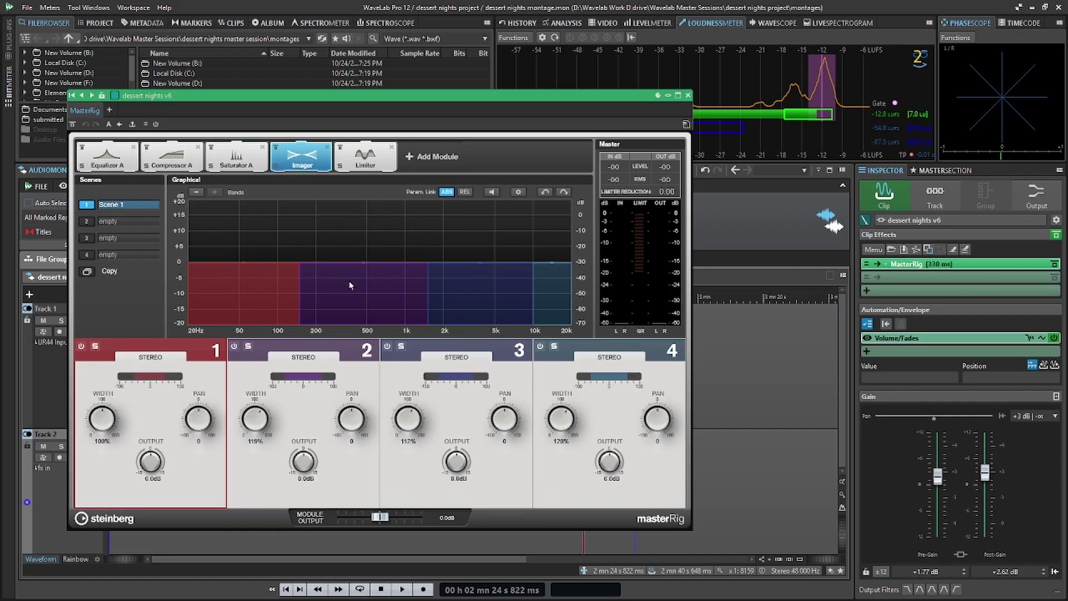
click(390, 170)
click(687, 95)
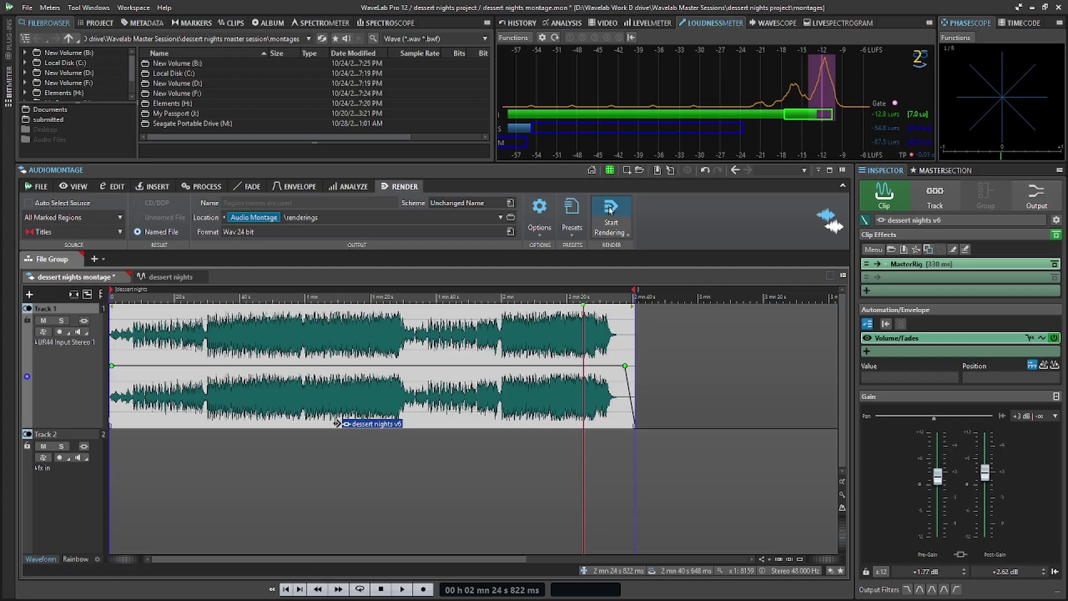
Show the rendered dessert nights audio file and return the playback cursor to its start.
click(170, 276)
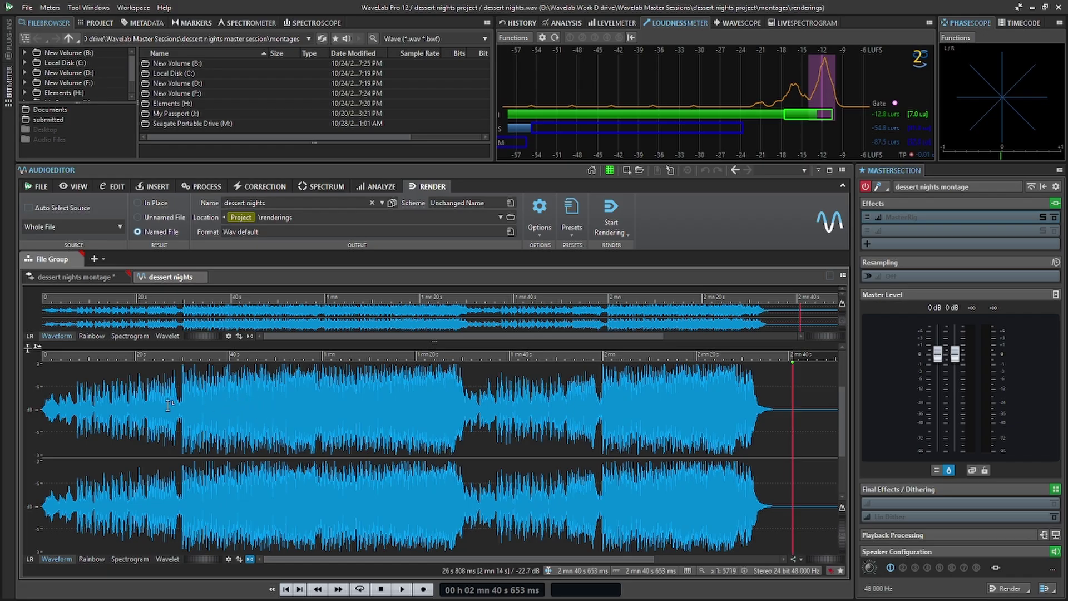
key(Home)
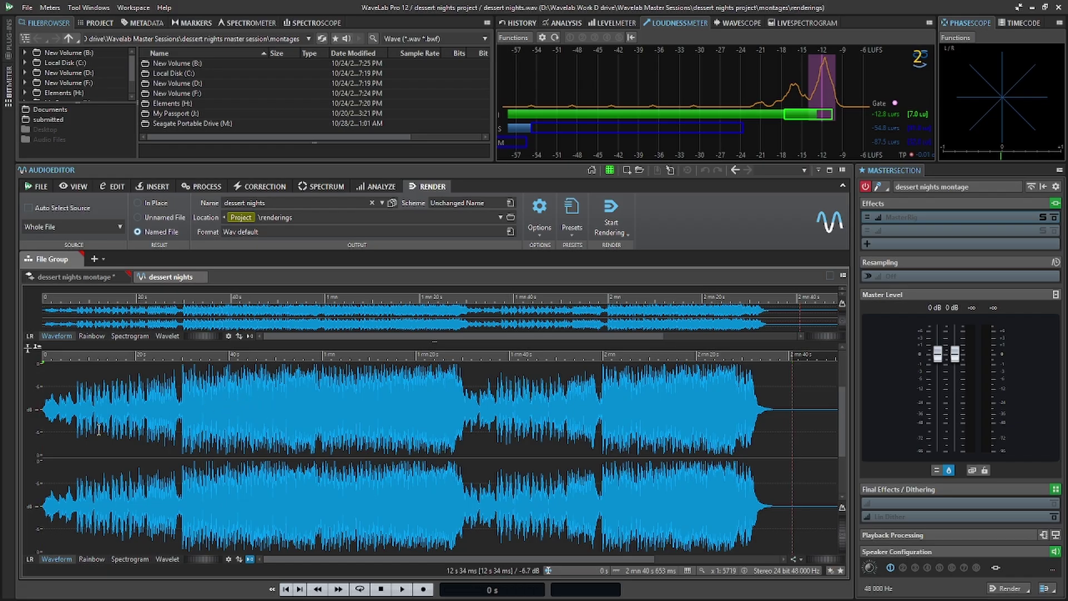